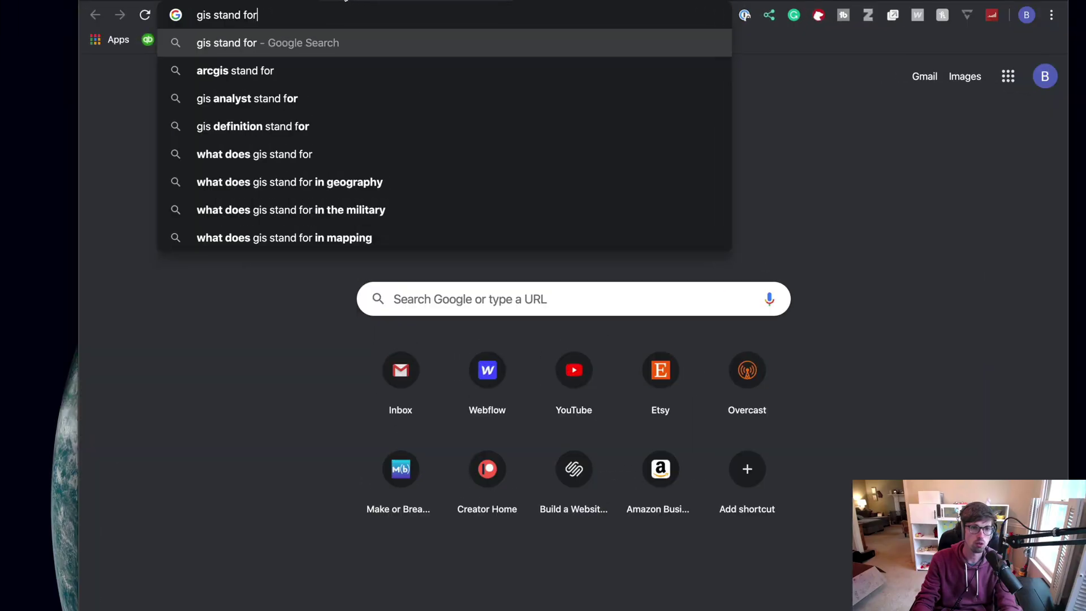
Check the QGIS version, 3.4.14-Madeira, in the About window.
key("Return")
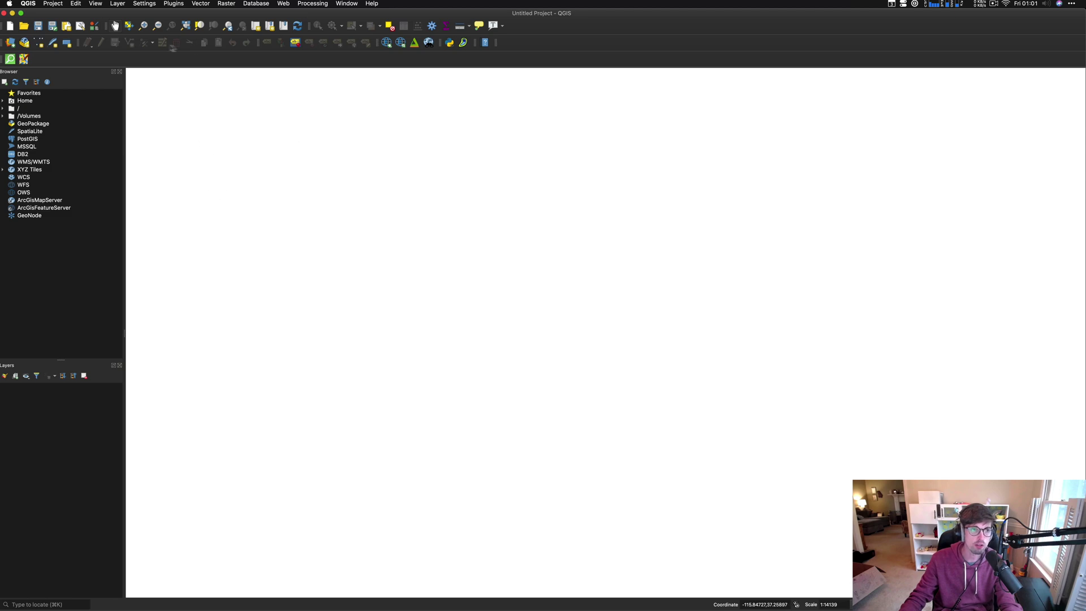
left_click(28, 3)
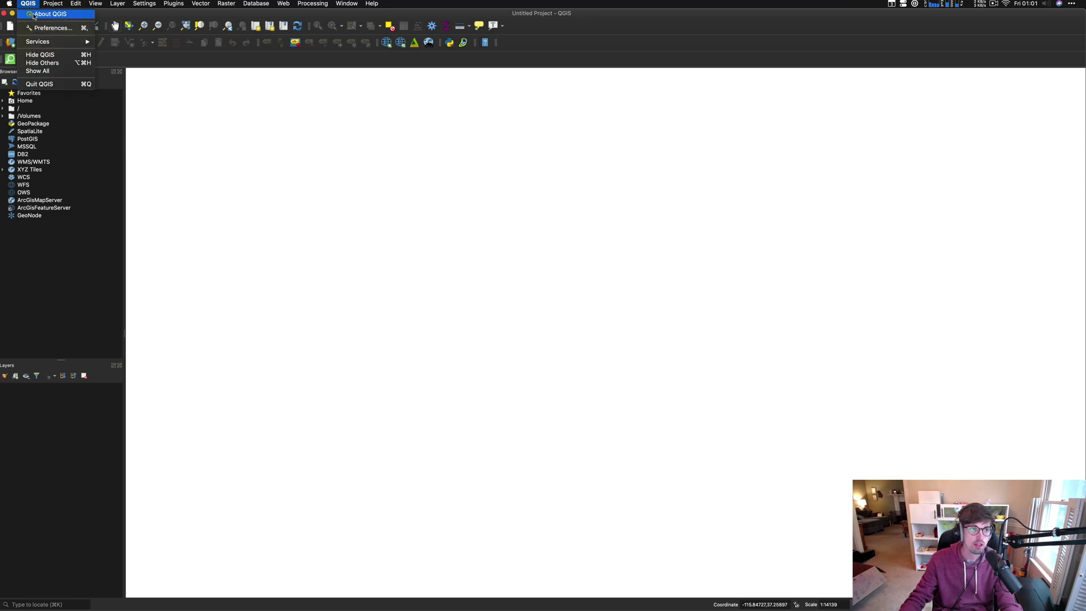
left_click(33, 12)
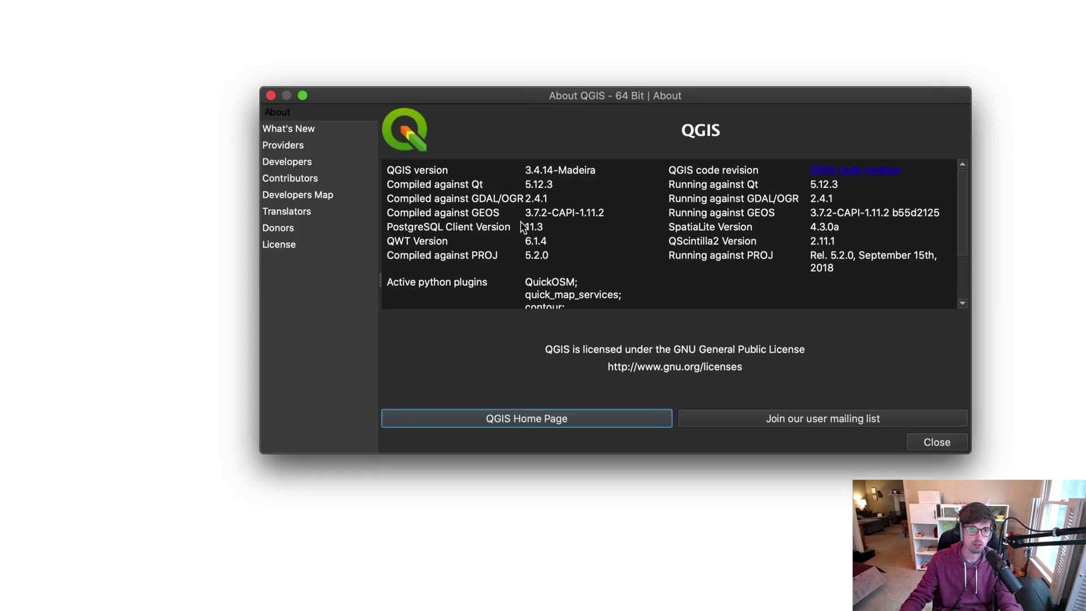
scroll(521, 226, "down", 2)
scroll(521, 226, "up", 2)
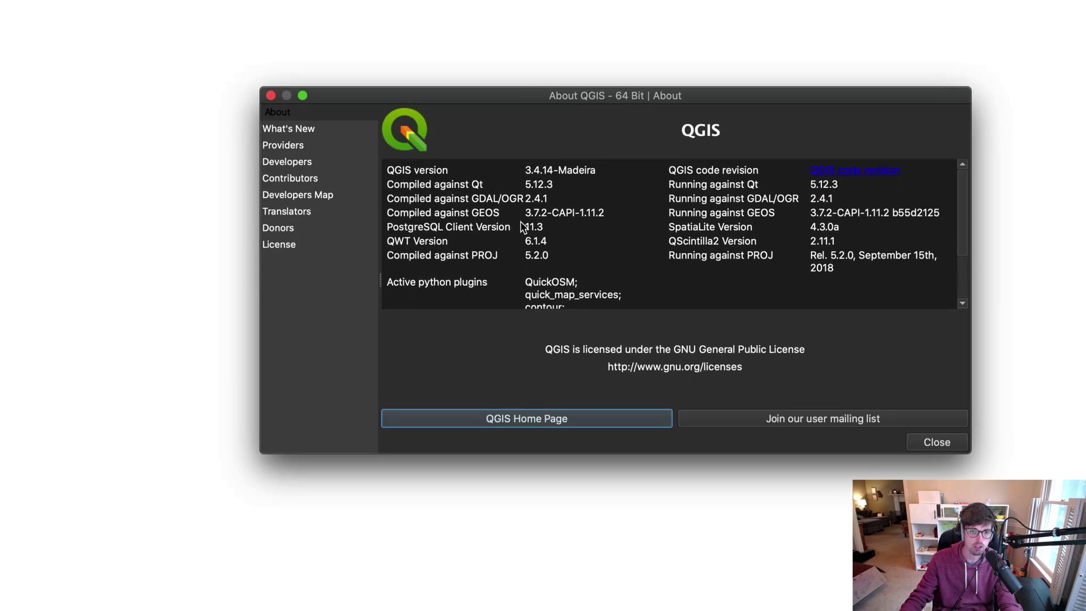
left_click_drag(548, 175, 582, 175)
left_click(576, 183)
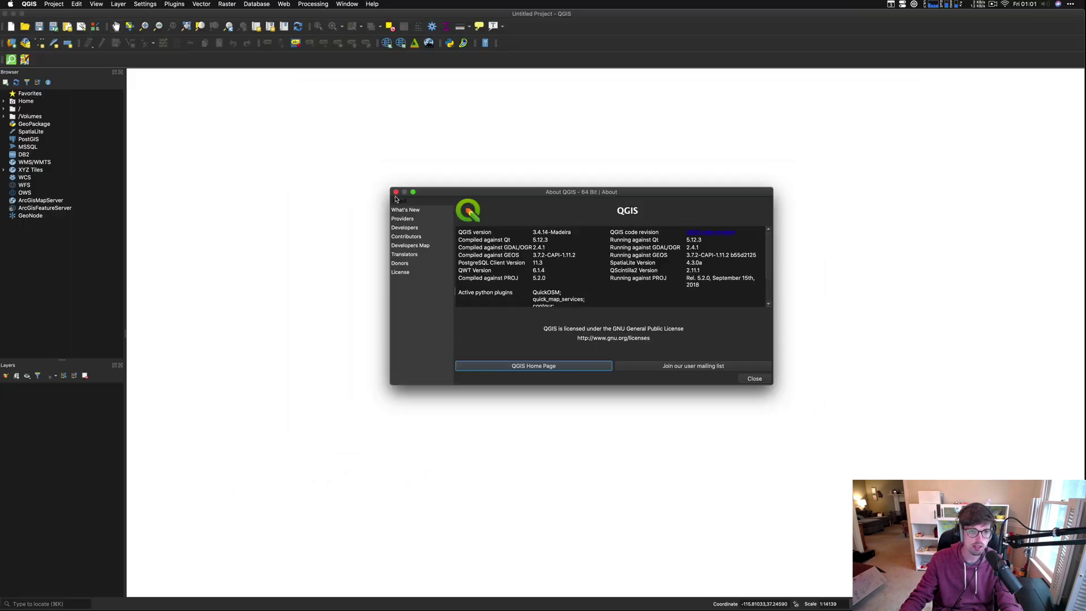
left_click(271, 95)
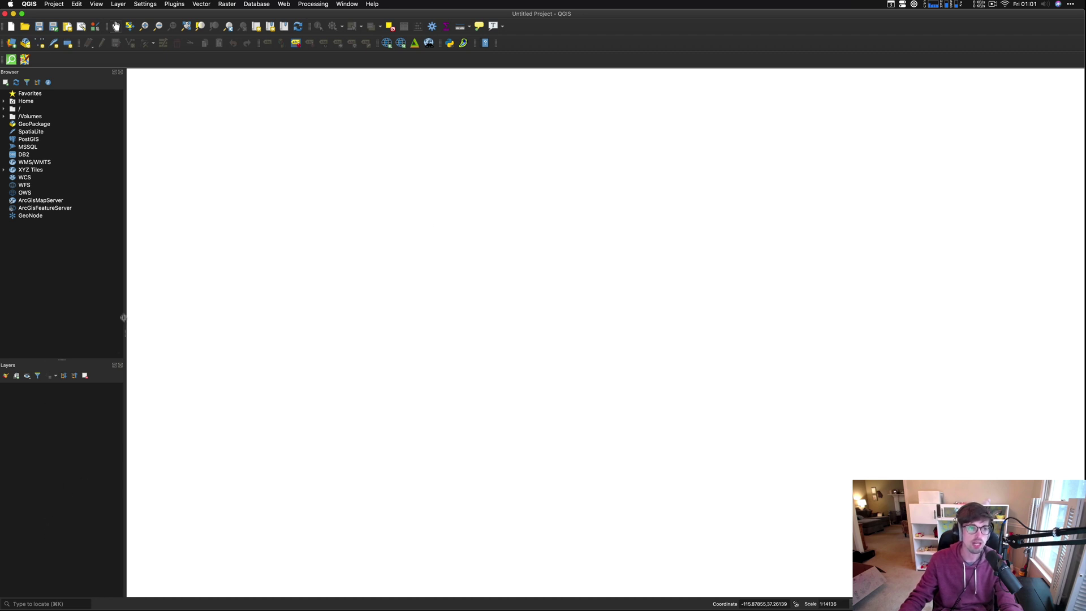
Add the OpenStreetMap XYZ tile source to the project as a layer.
left_click(4, 169)
left_click(49, 179)
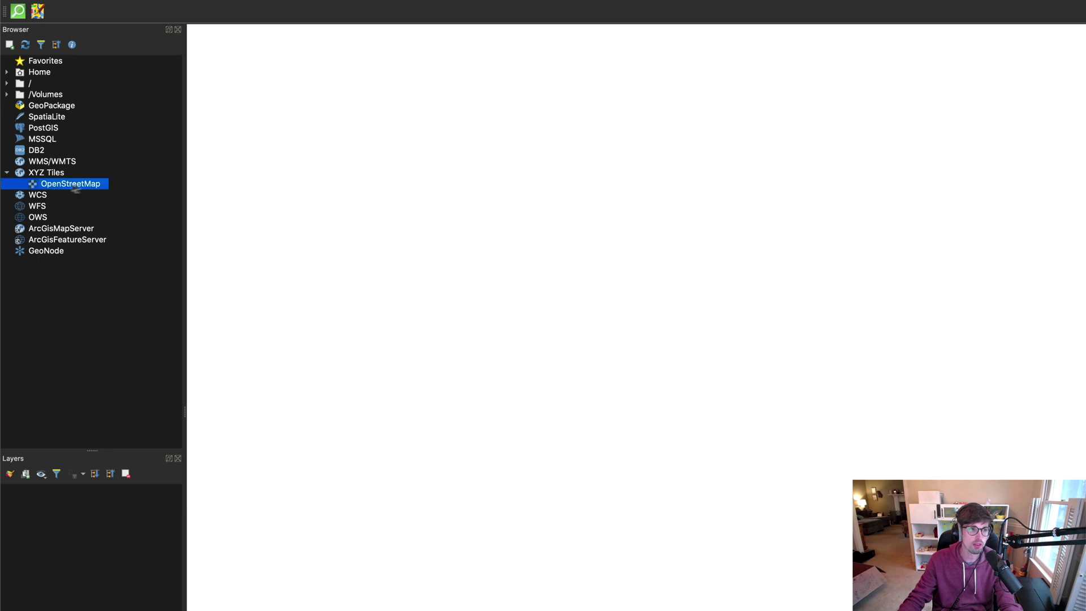
left_click_drag(72, 187, 95, 569)
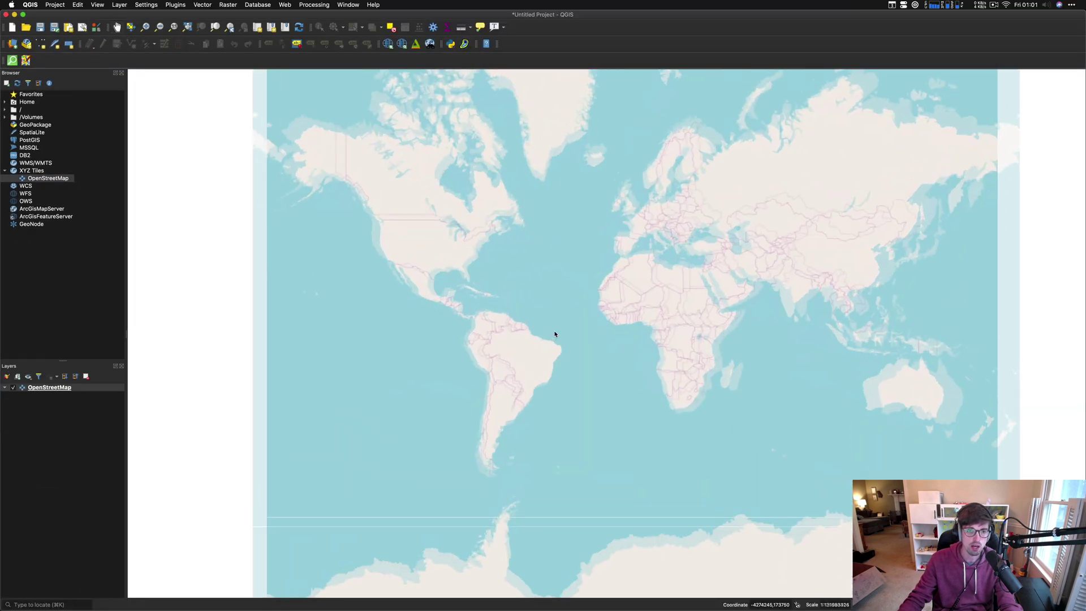
Zoom and pan the map to the street blocks just north of downtown Atlanta.
scroll(436, 237, "up", 3)
left_click_drag(436, 237, 516, 278)
scroll(490, 283, "up", 5)
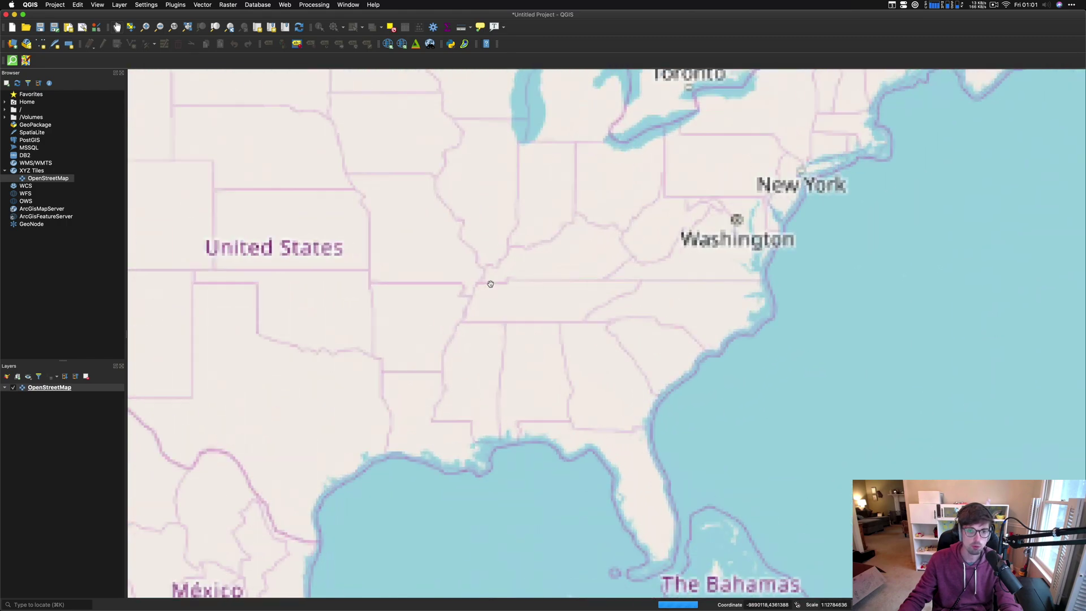
scroll(512, 320, "up", 3)
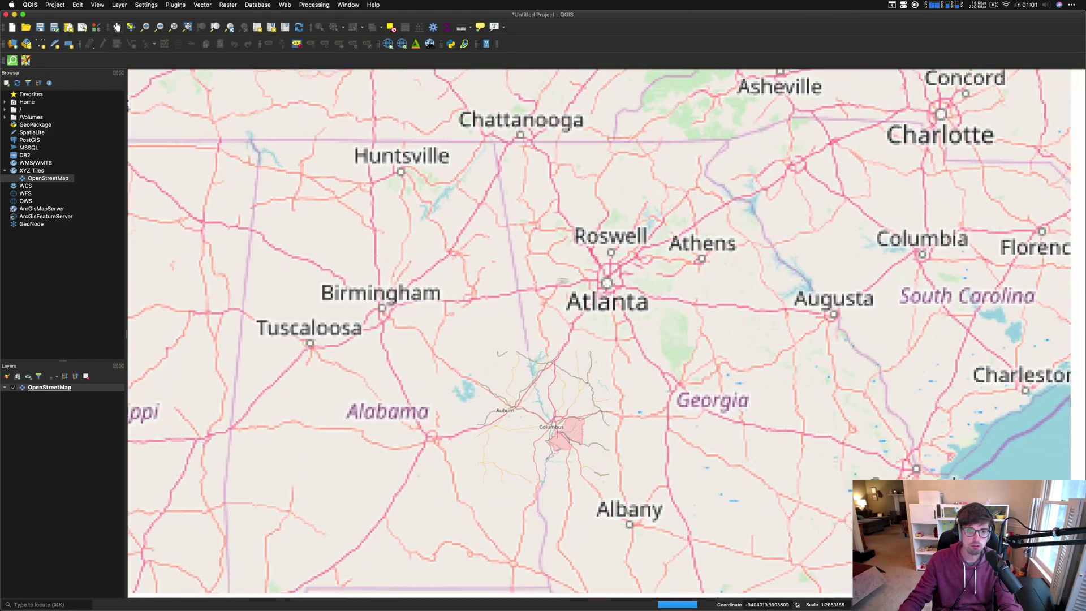
scroll(510, 323, "up", 2)
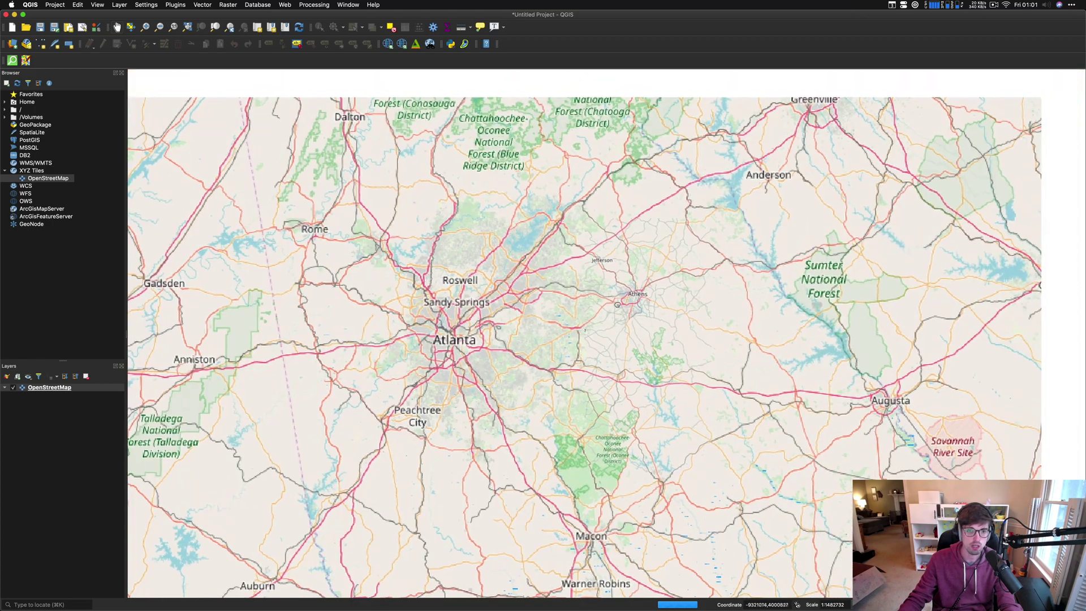
scroll(496, 311, "up", 3)
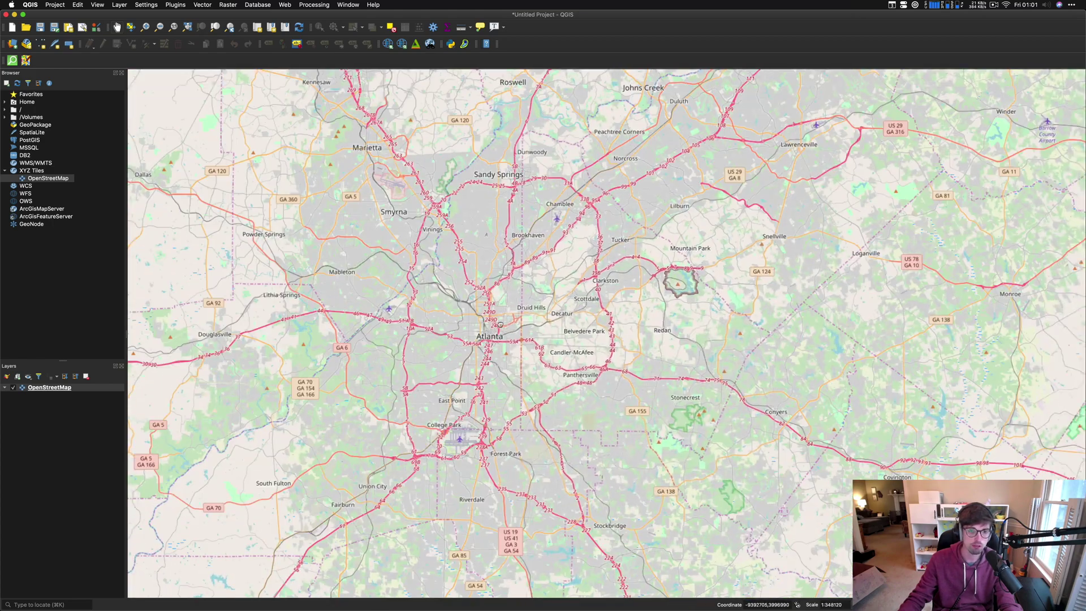
scroll(509, 339, "up", 3)
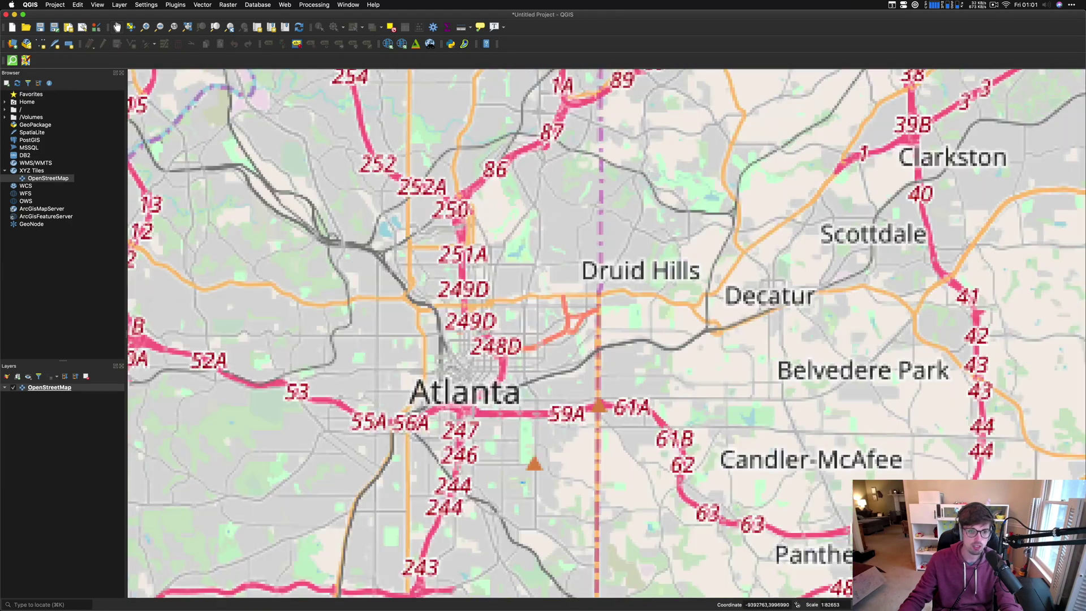
scroll(477, 329, "up", 3)
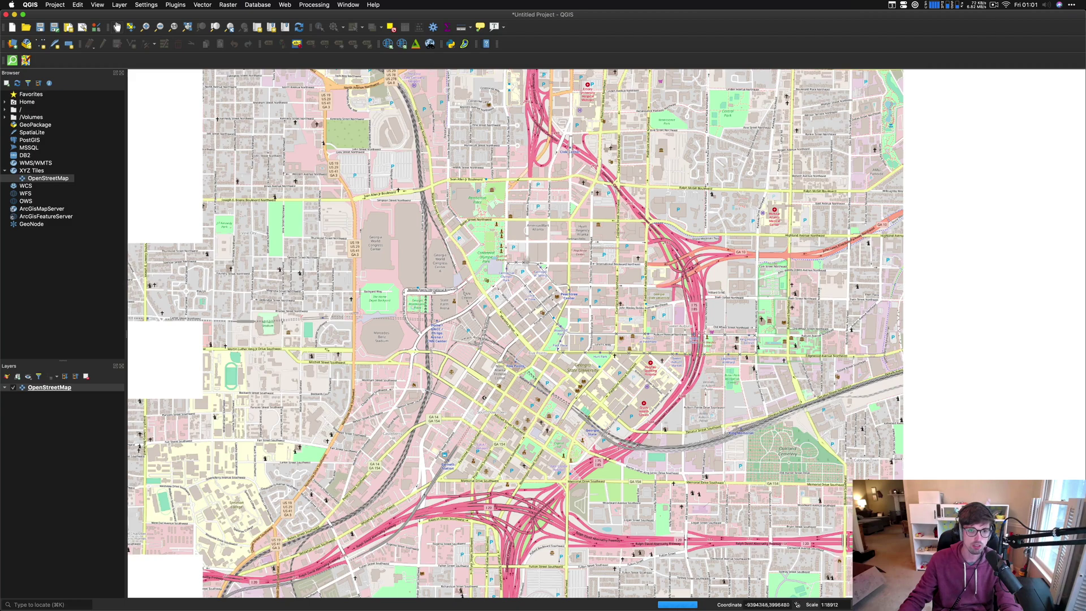
left_click_drag(529, 242, 526, 463)
left_click_drag(436, 227, 491, 326)
scroll(420, 321, "up", 1)
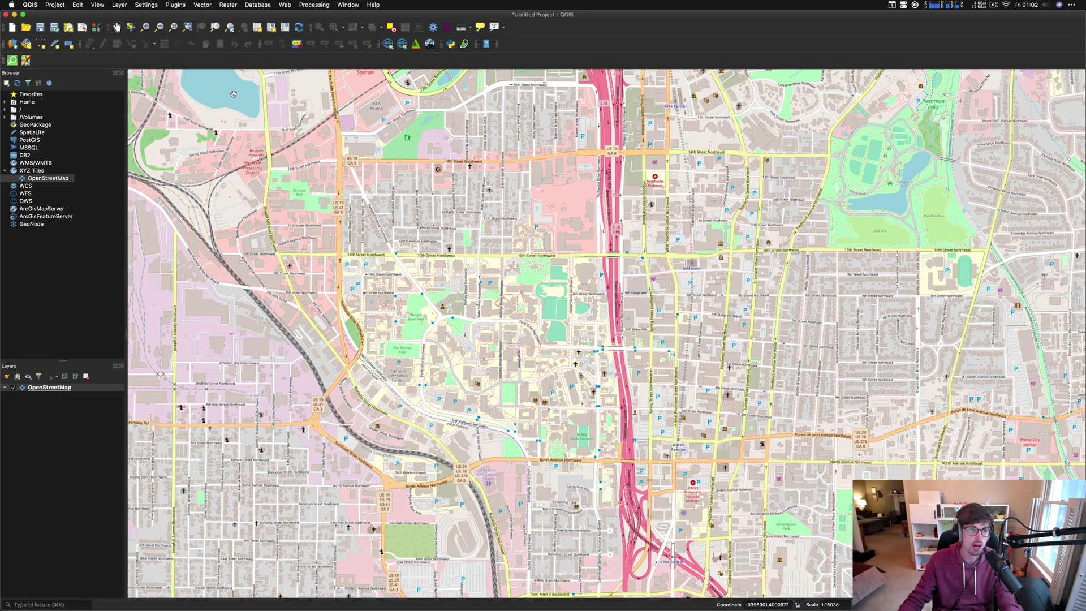
left_click(226, 6)
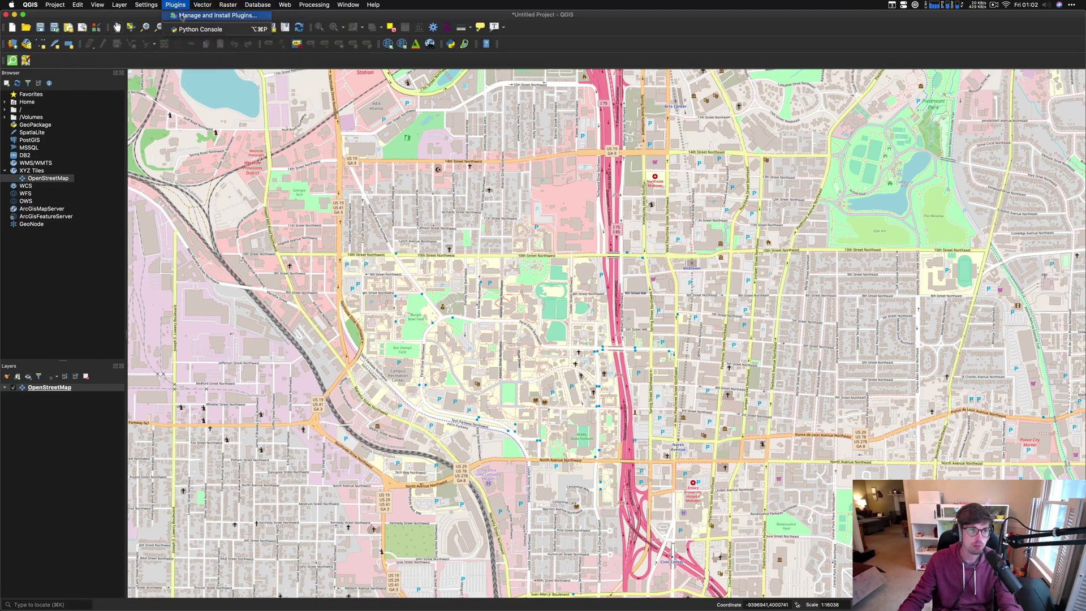
left_click(175, 5)
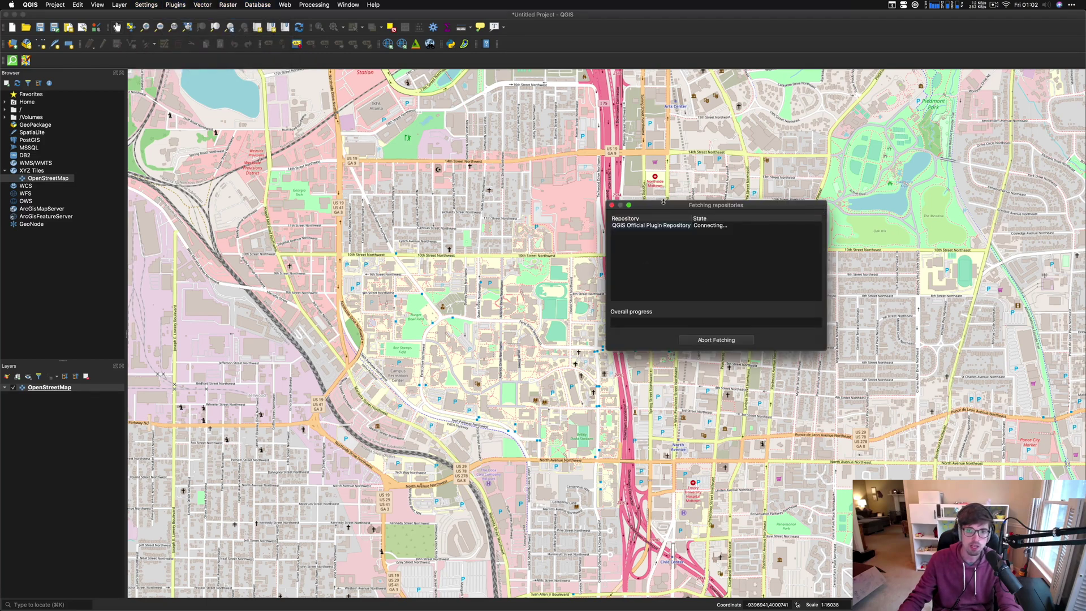
left_click_drag(663, 201, 541, 204)
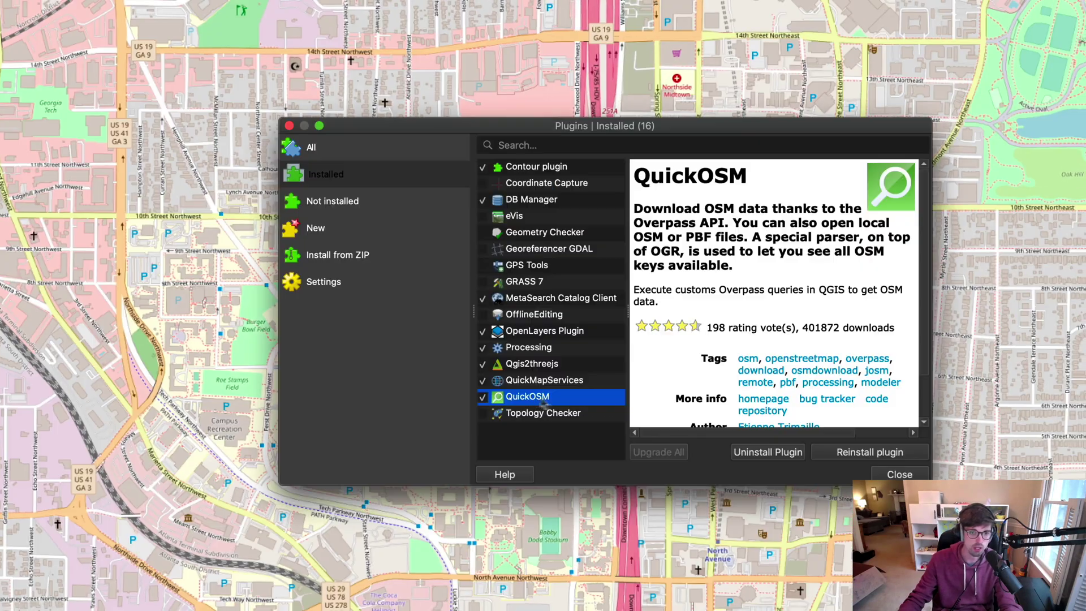
left_click(288, 125)
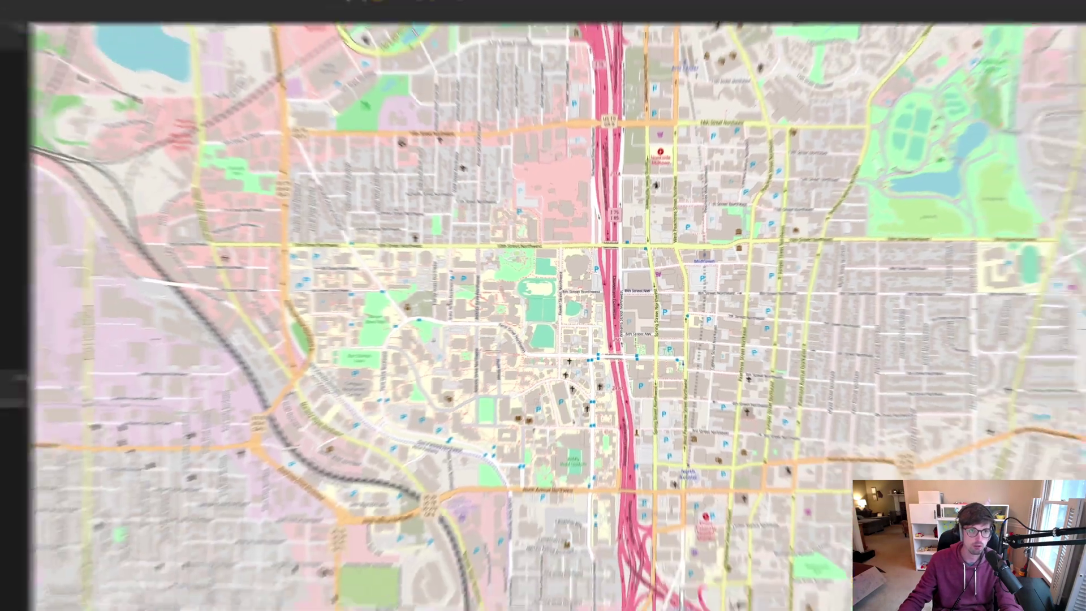
left_click(203, 4)
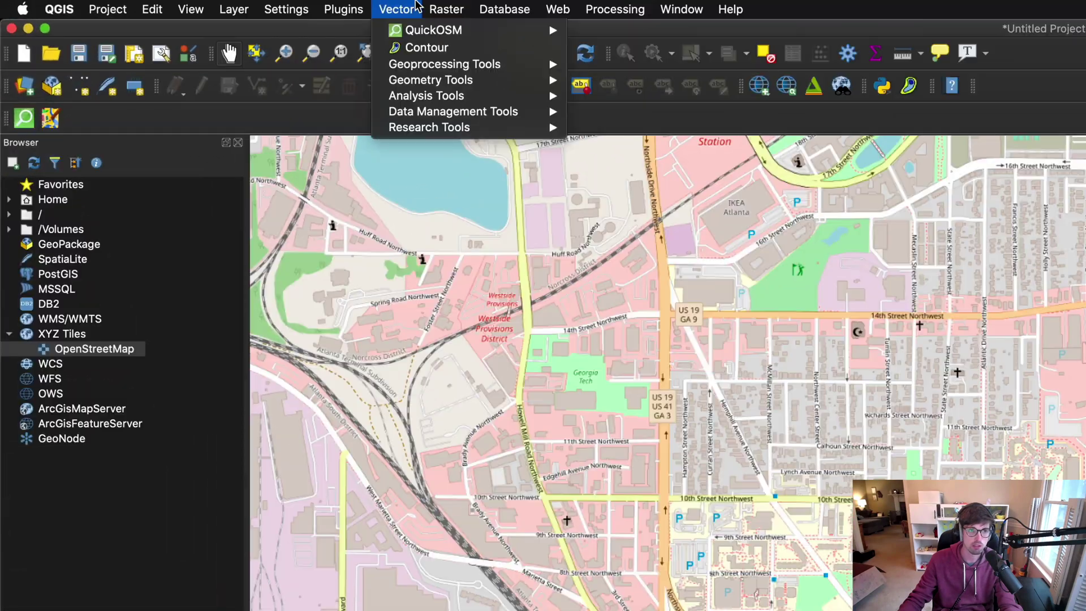
mouse_move(215, 16)
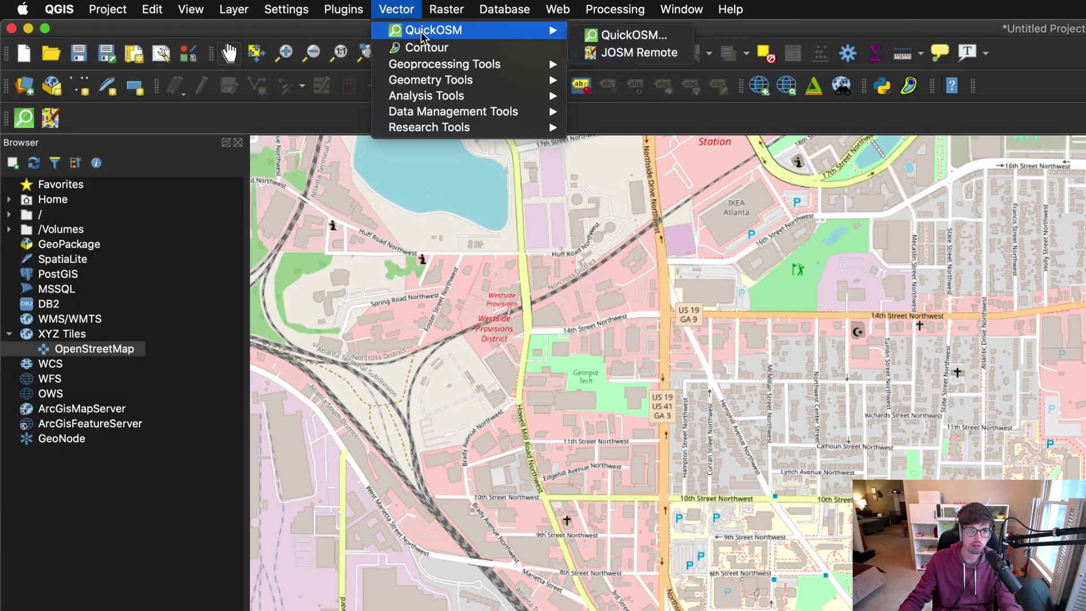
In QuickOSM, set the query key to building with no value, to get all buildings.
left_click(633, 34)
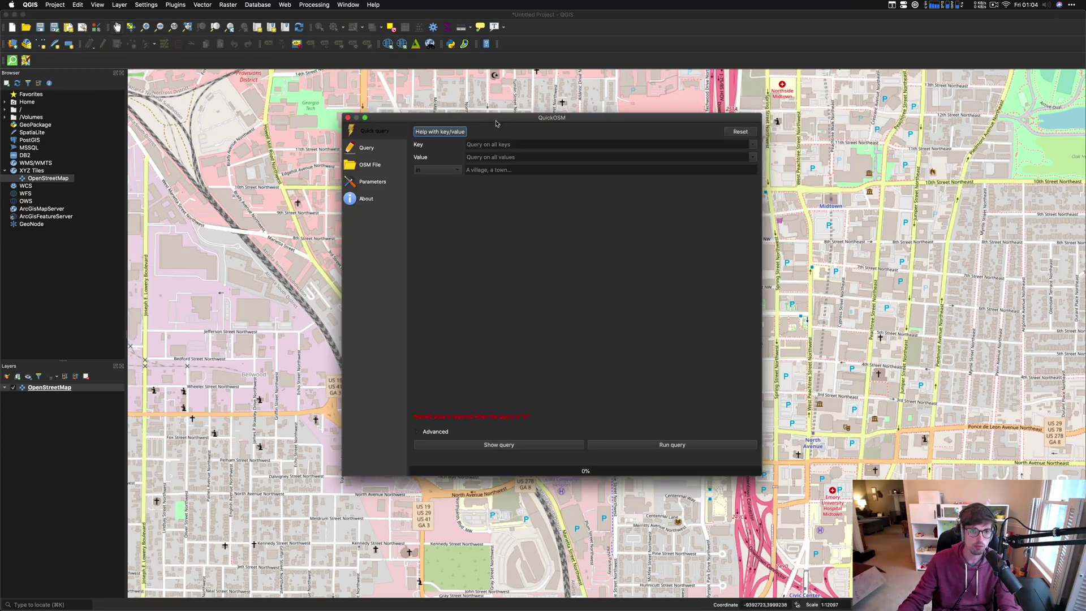
left_click_drag(499, 121, 486, 122)
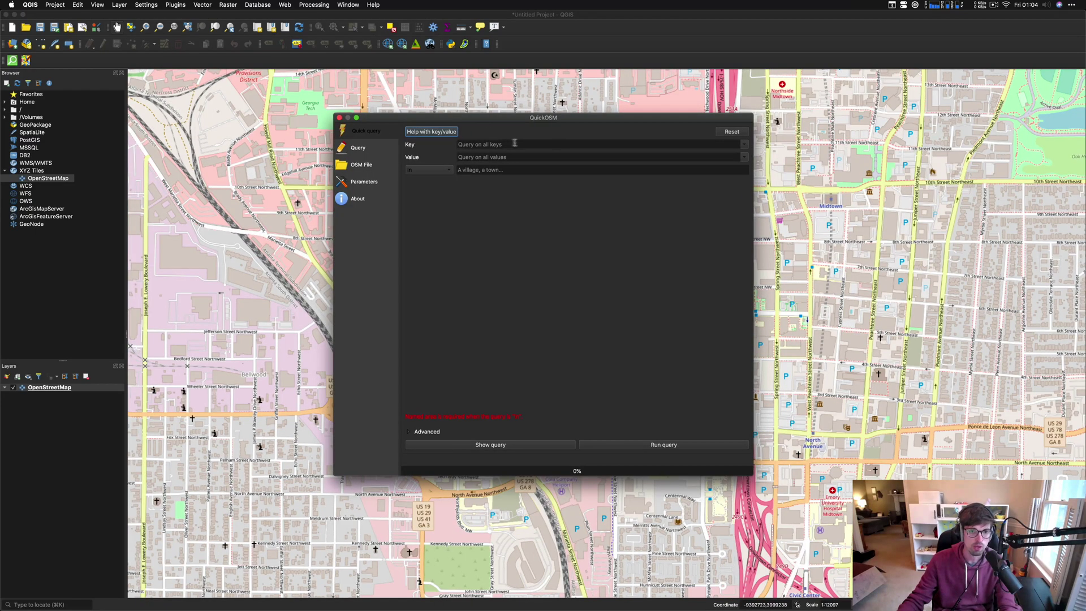
left_click(745, 144)
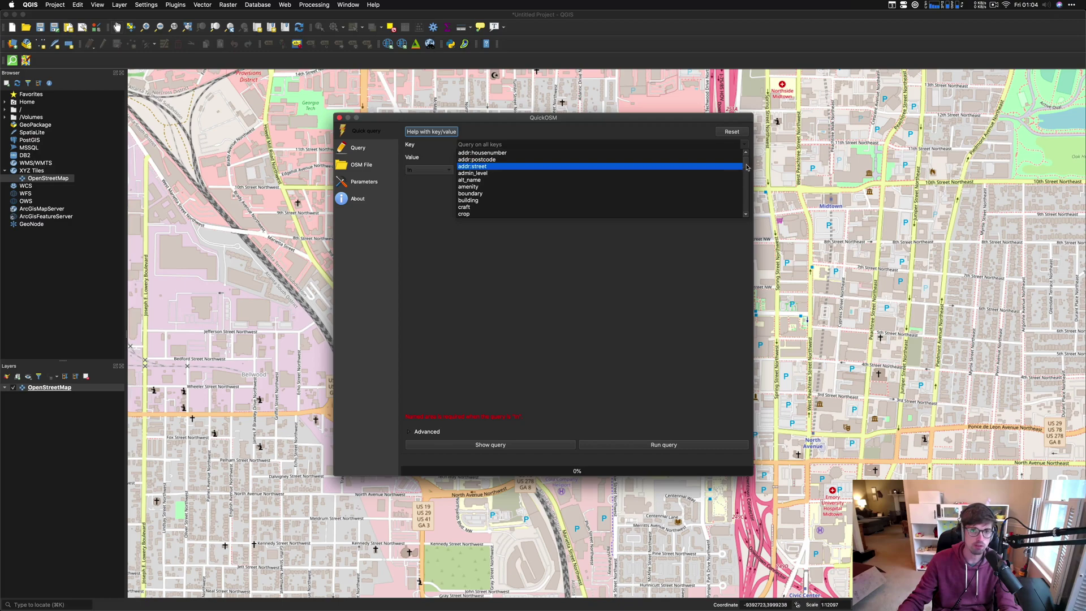
scroll(746, 167, "down", 2)
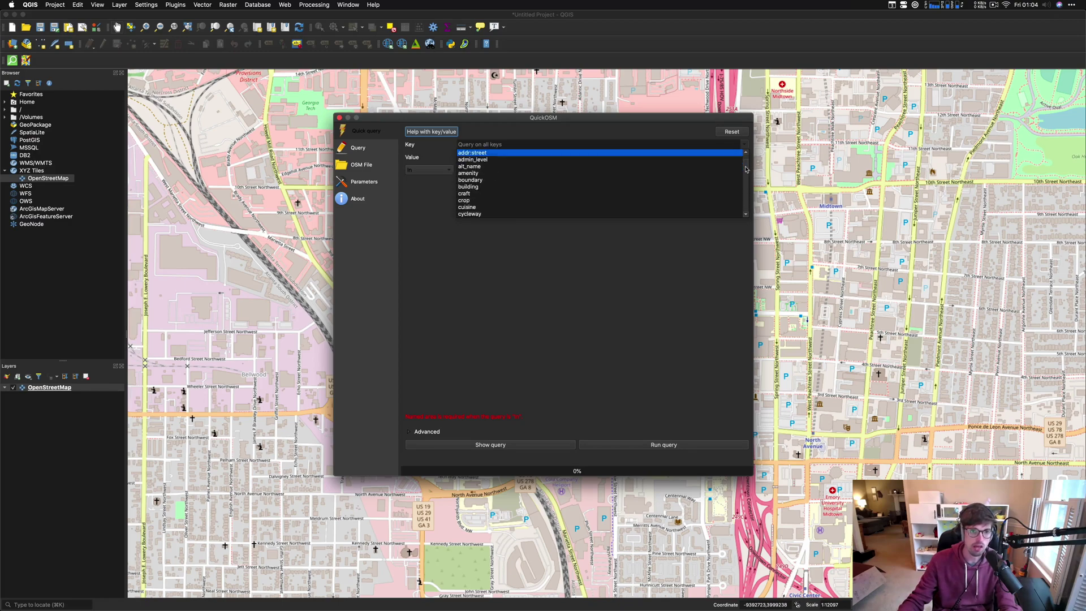
mouse_move(746, 168)
left_mouse_down()
mouse_move(744, 185)
mouse_move(741, 162)
left_mouse_up()
scroll(741, 162, "down", 3)
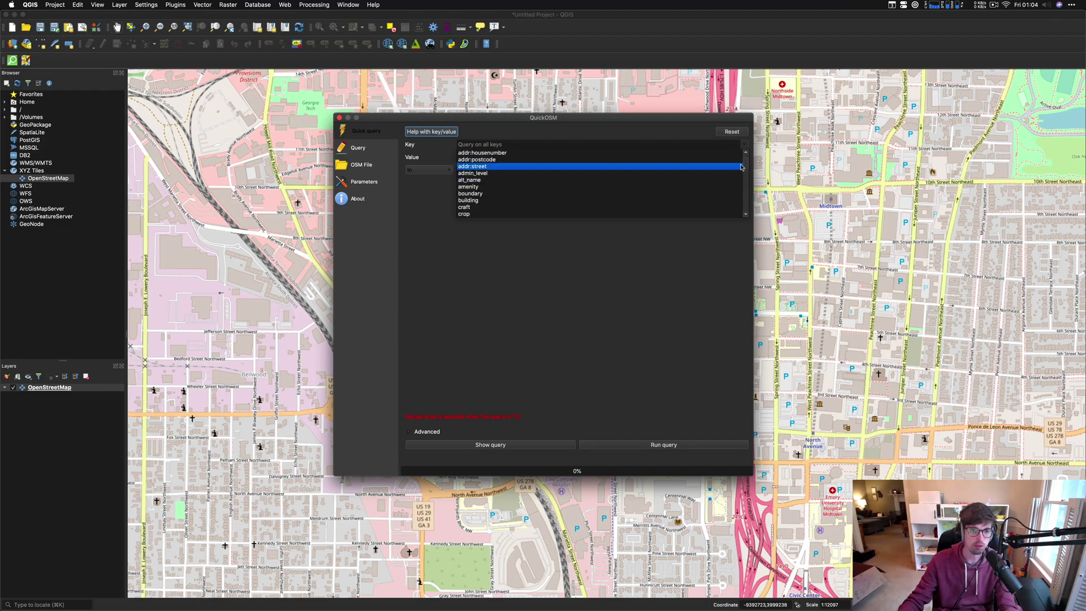
left_click(729, 164)
left_click(730, 158)
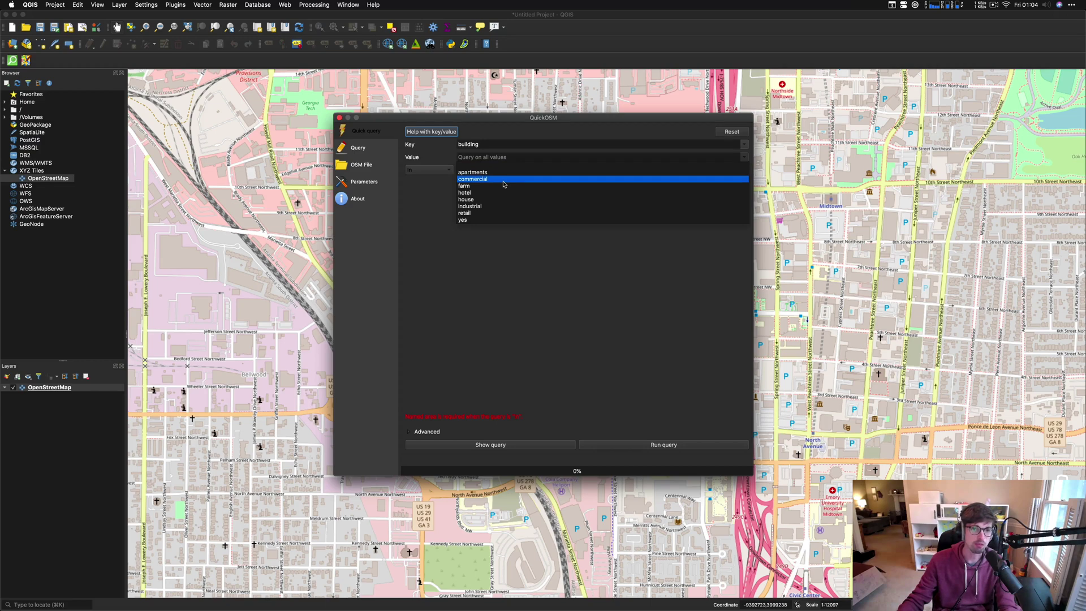
left_click(519, 134)
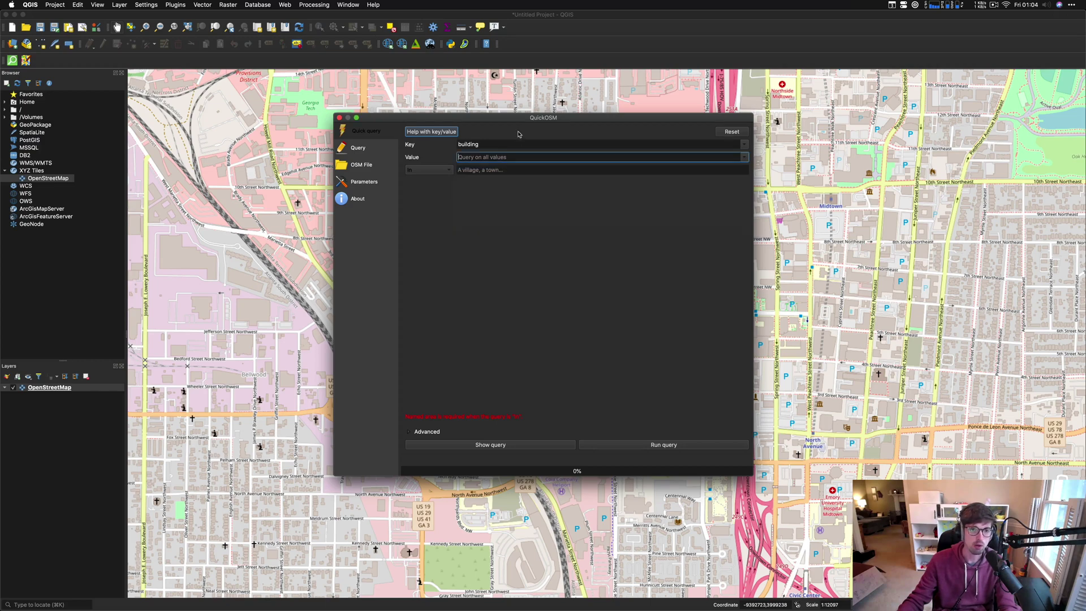
Limit the building query to the Canvas Extent, run it and close QuickOSM.
left_click(433, 171)
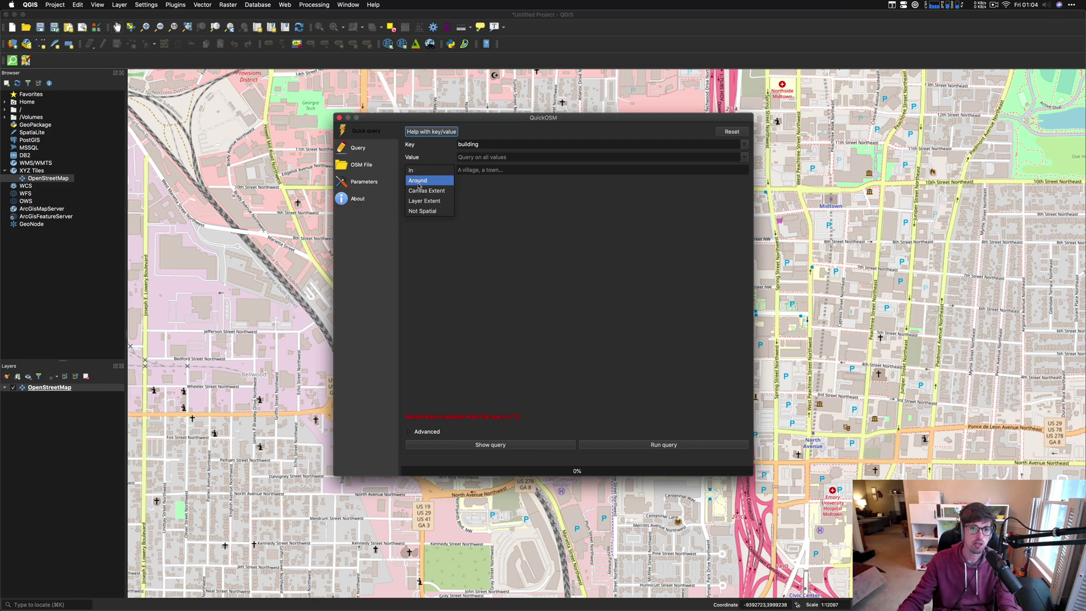
left_click(419, 183)
left_click(433, 170)
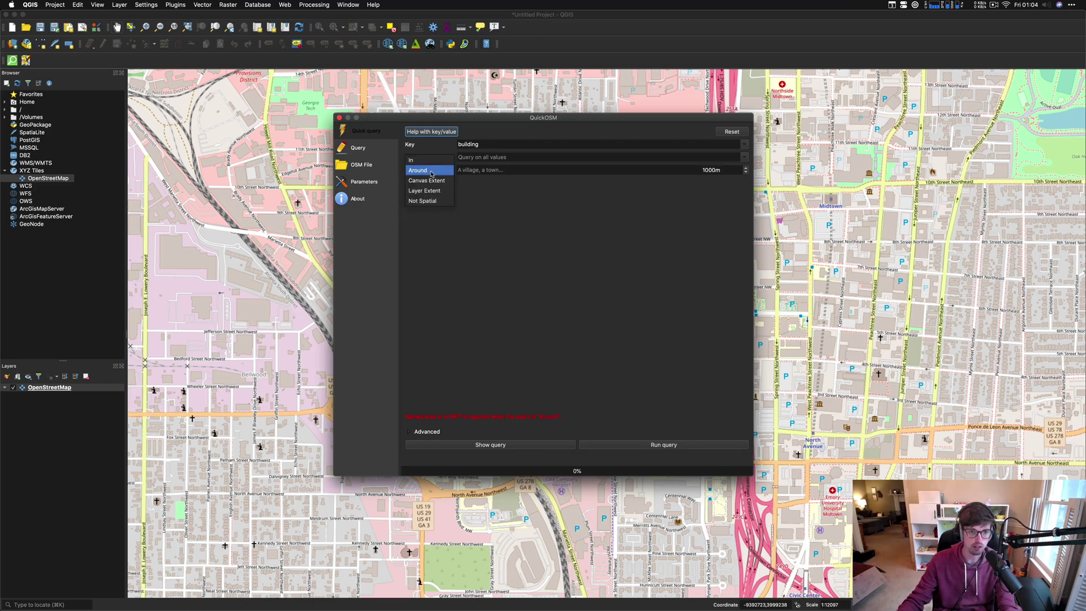
left_click(432, 181)
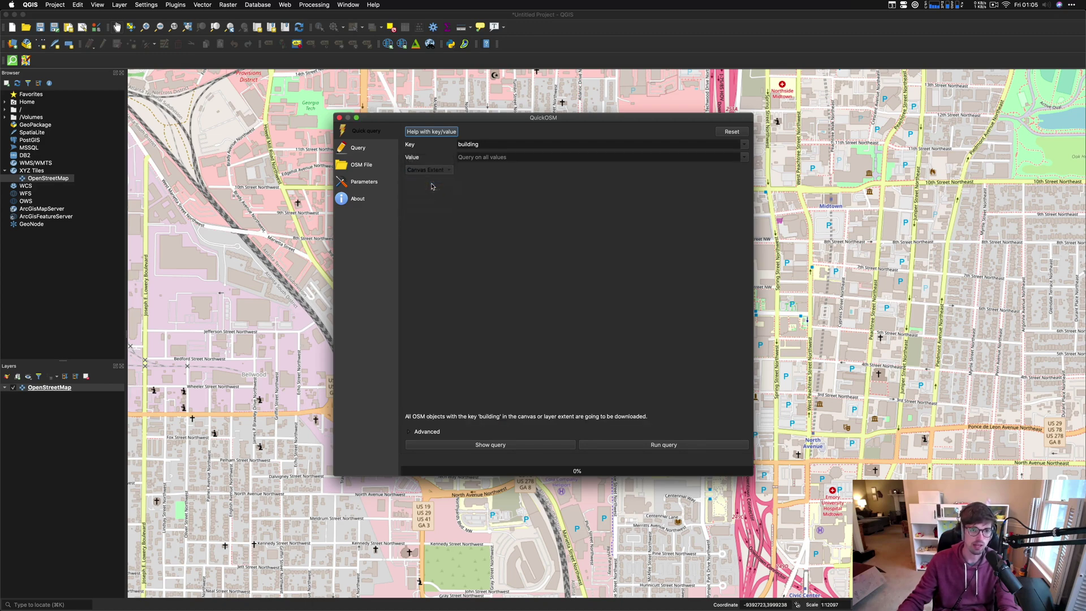
left_click_drag(566, 117, 572, 146)
left_click(664, 475)
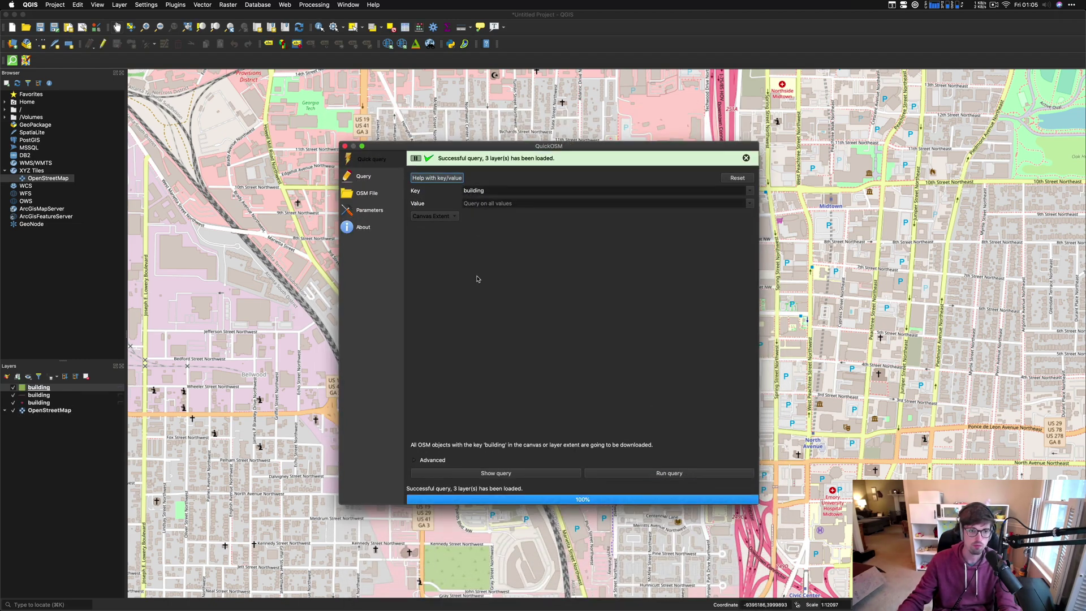
left_click(345, 147)
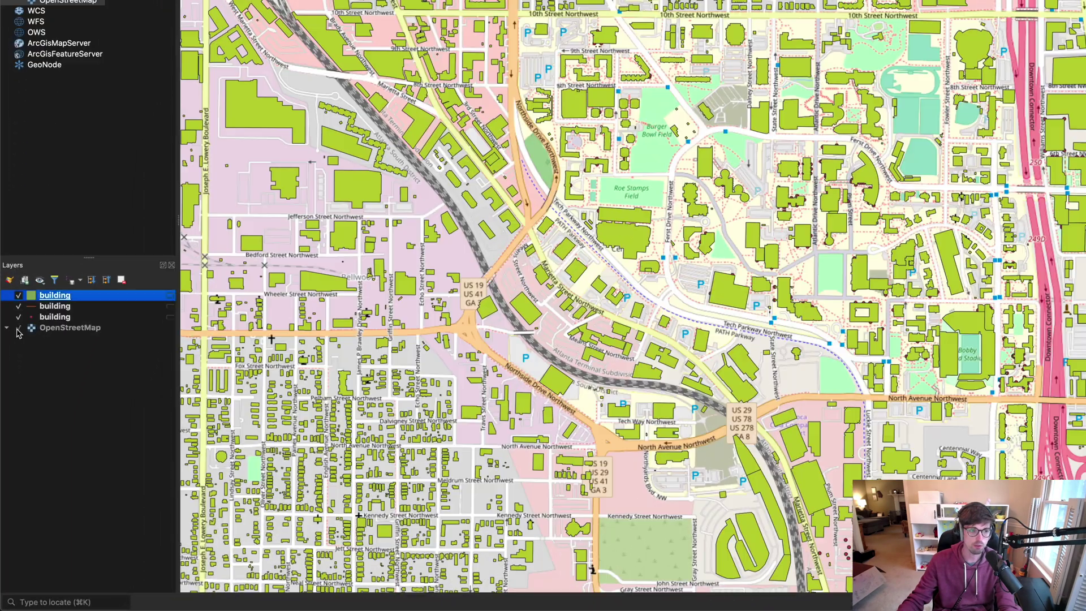
Hide the OpenStreetMap basemap and remove the second building layer.
left_click(18, 328)
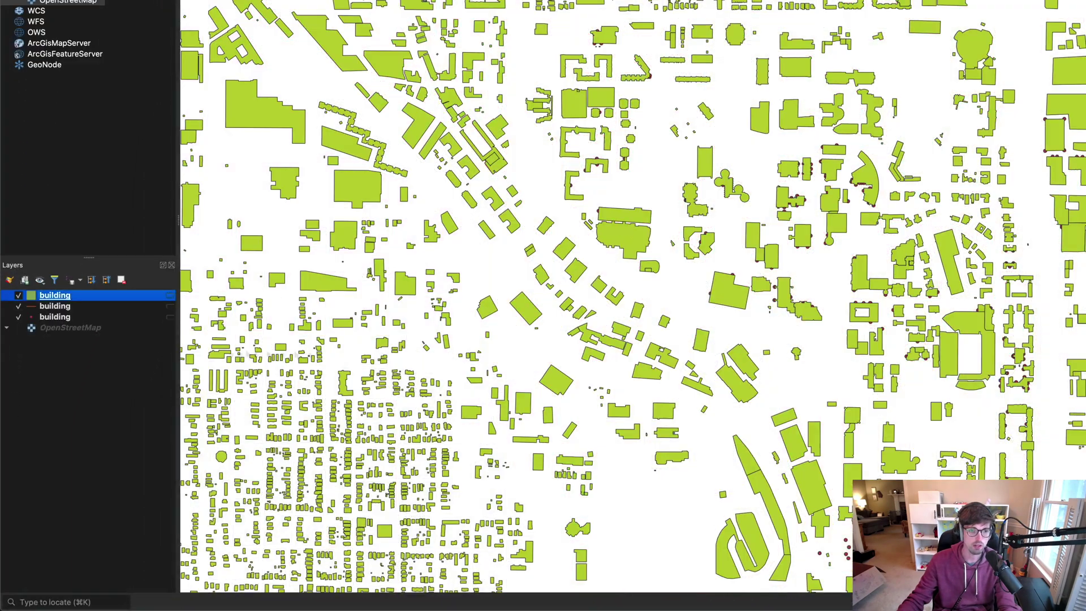
left_click(19, 306)
right_click(56, 306)
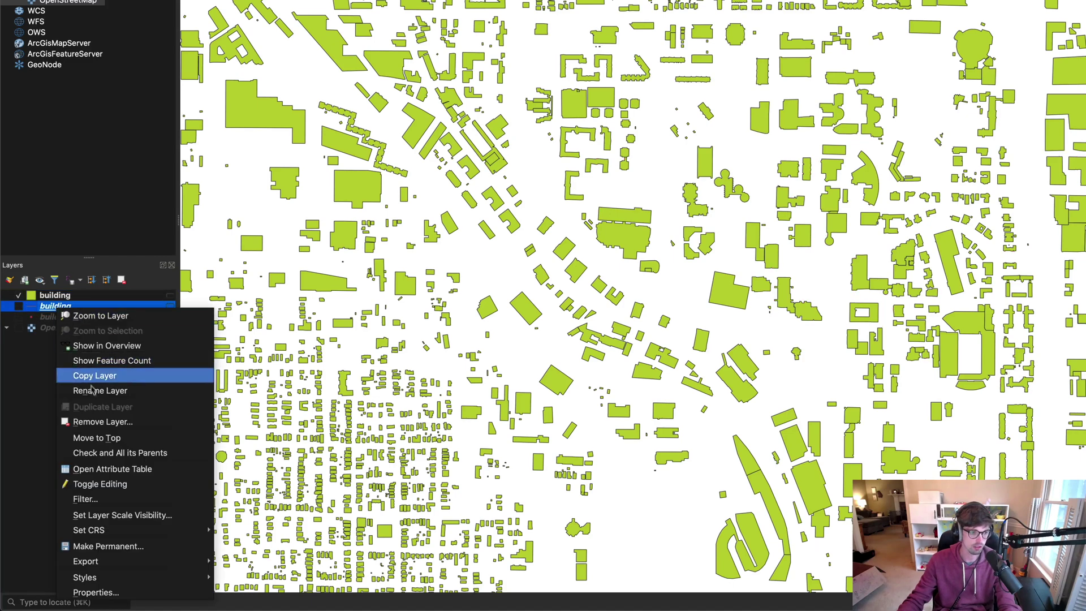
left_click(93, 421)
left_click(803, 198)
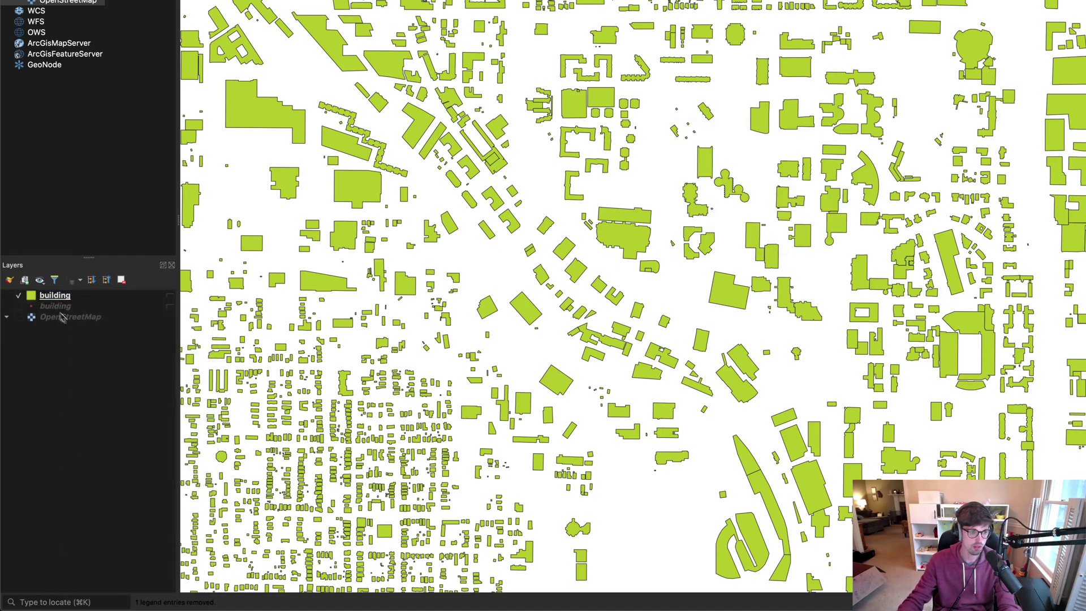
Remove the remaining duplicate building layer so only one building layer is left.
right_click(53, 305)
left_click(94, 416)
key("Return")
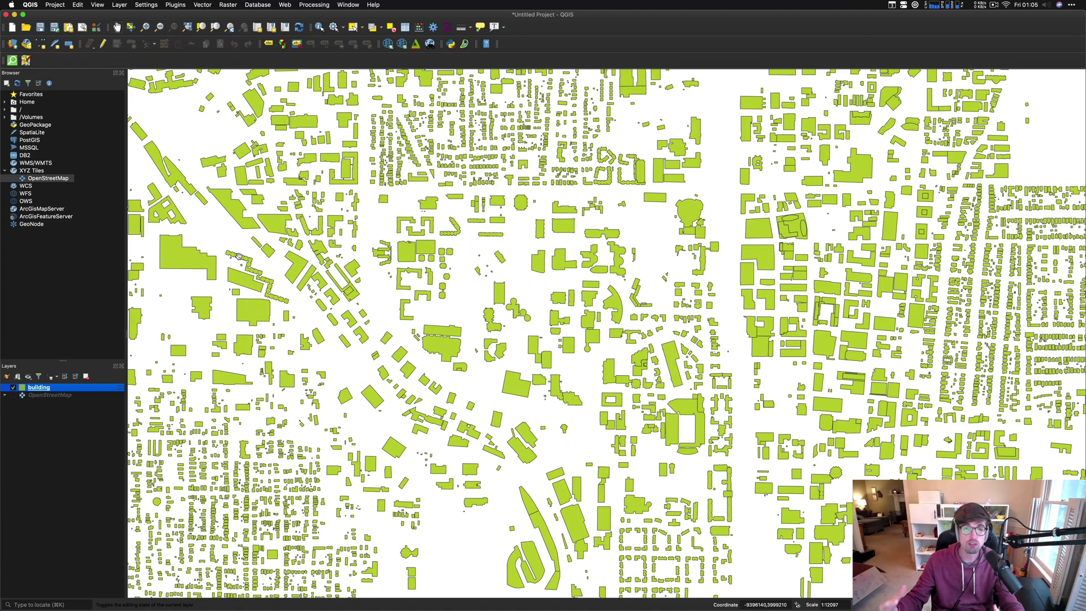
left_click(239, 256)
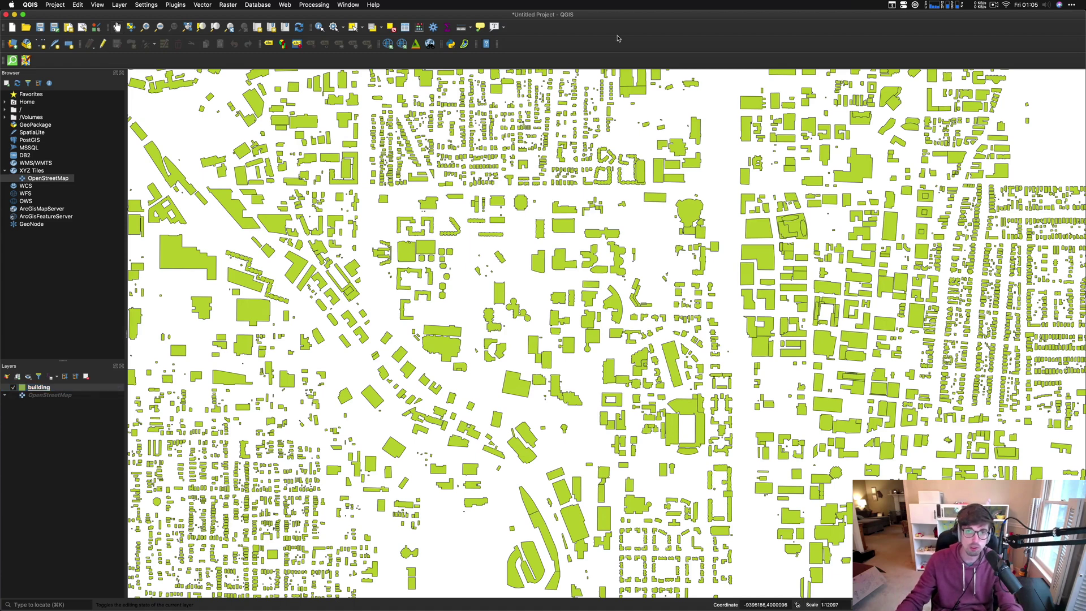
right_click(62, 388)
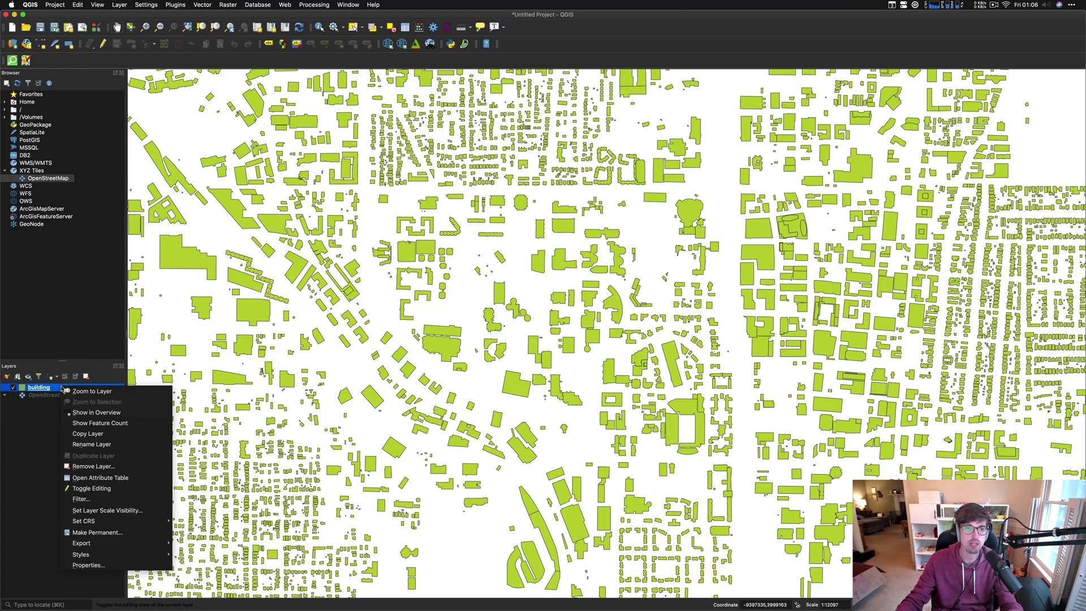
Open the building attribute table, widen the addr:street column and sort by name.
left_click(99, 478)
left_click_drag(447, 256, 424, 234)
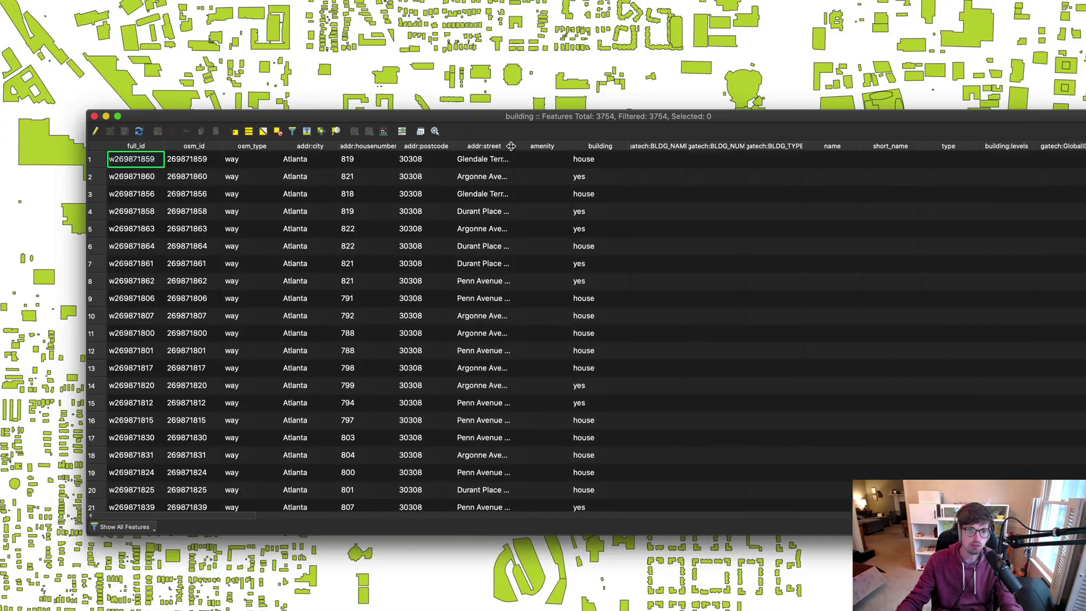
left_click_drag(510, 146, 663, 146)
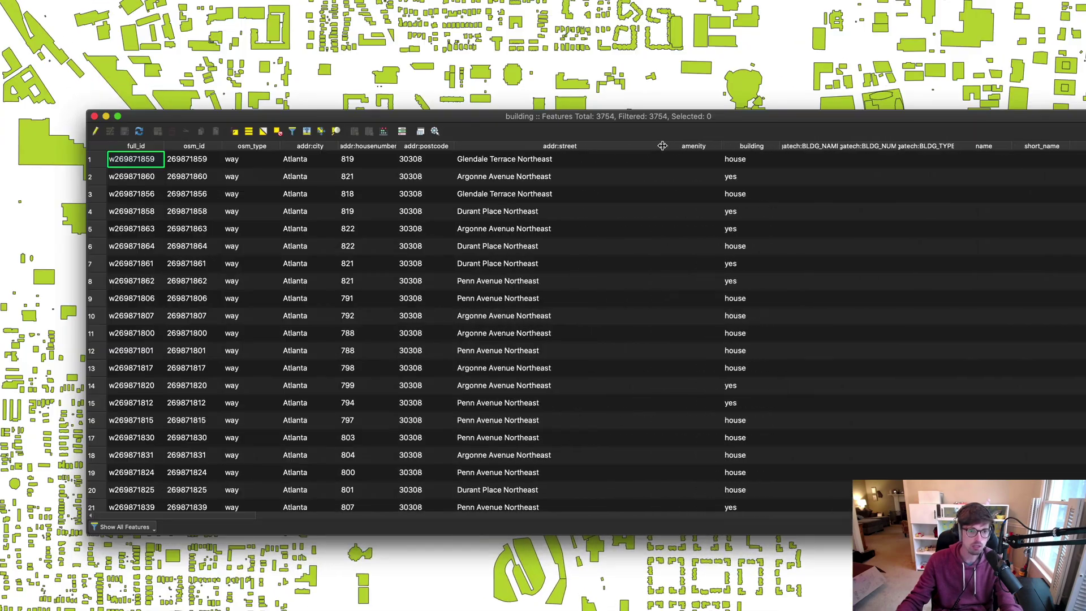
scroll(498, 171, "down", 2)
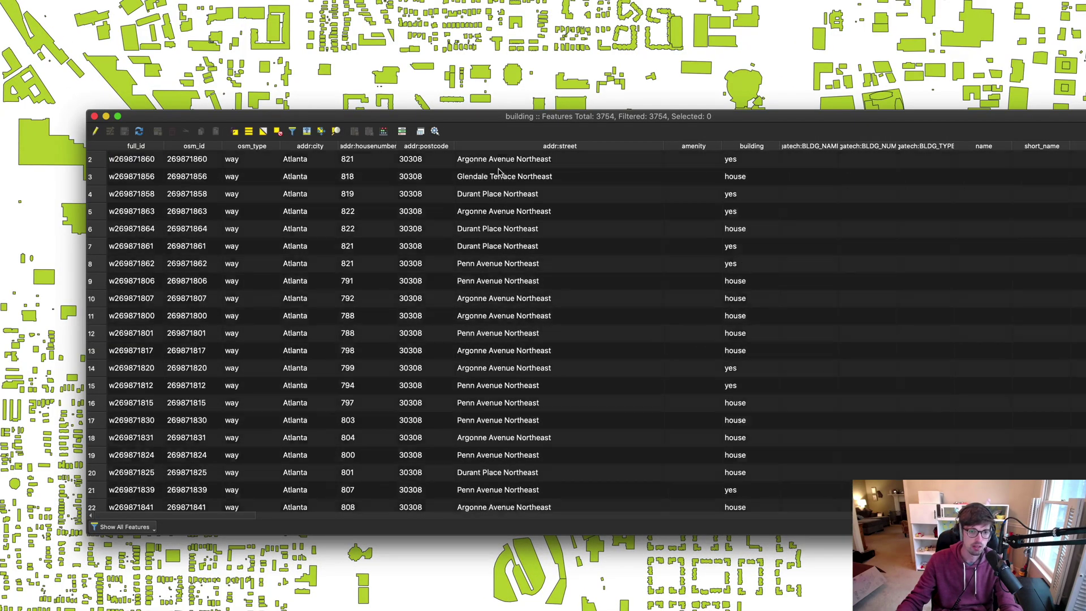
scroll(499, 171, "up", 2)
scroll(399, 179, "right", 3)
scroll(400, 179, "right", 3)
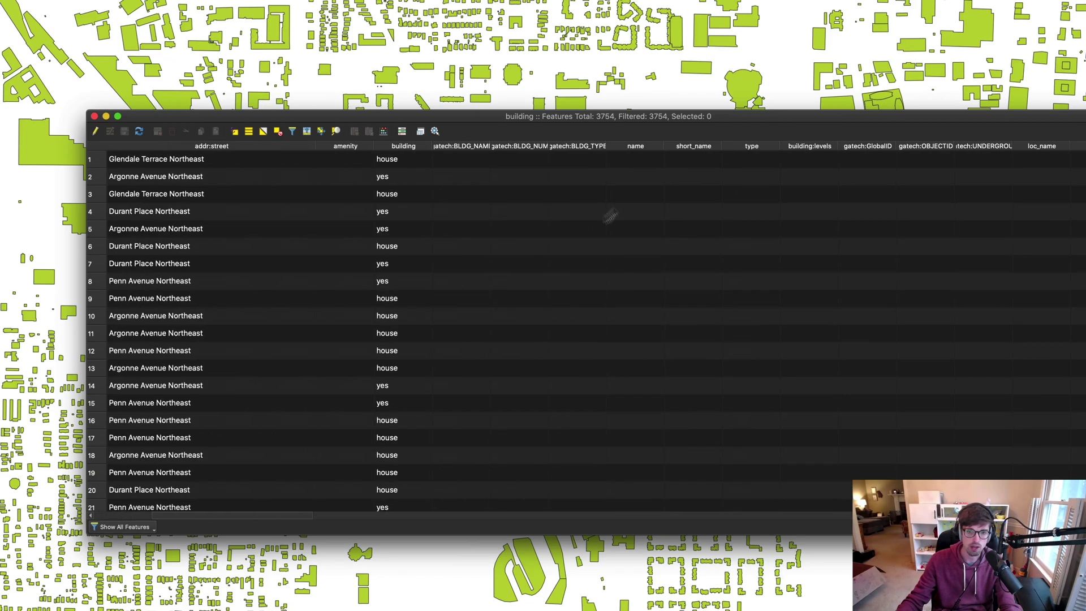
left_click(632, 147)
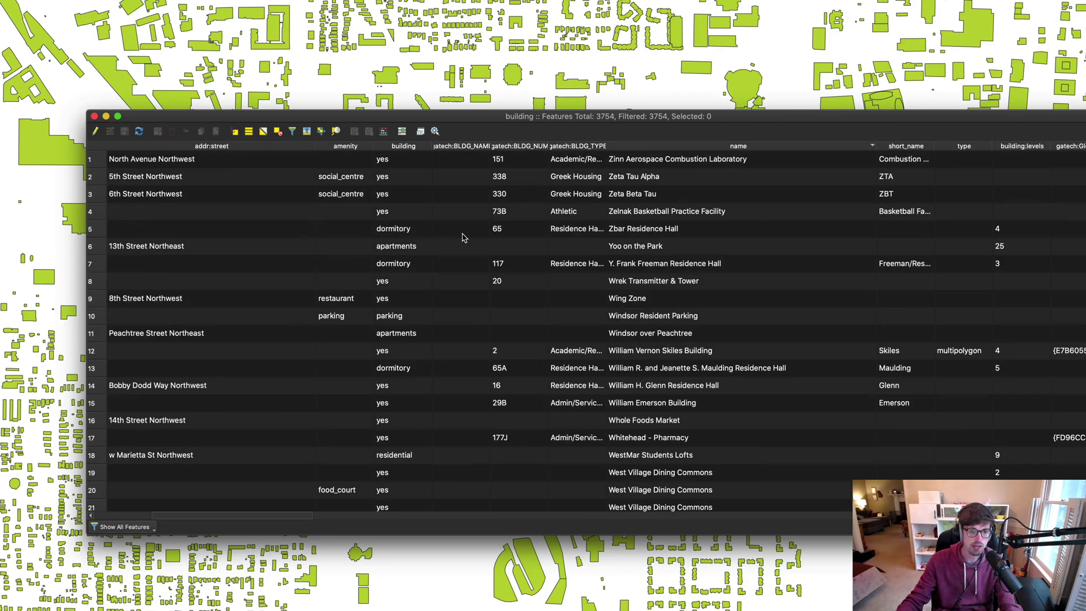
Close the attribute table, leaving the OpenStreetMap basemap hidden.
left_click_drag(368, 121, 371, 379)
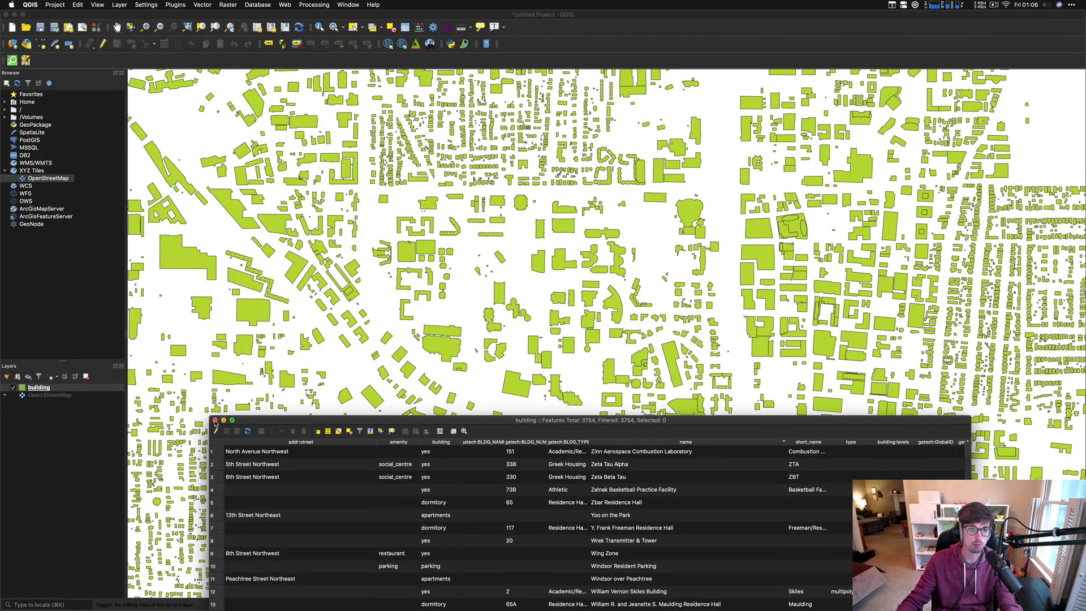
left_click(215, 420)
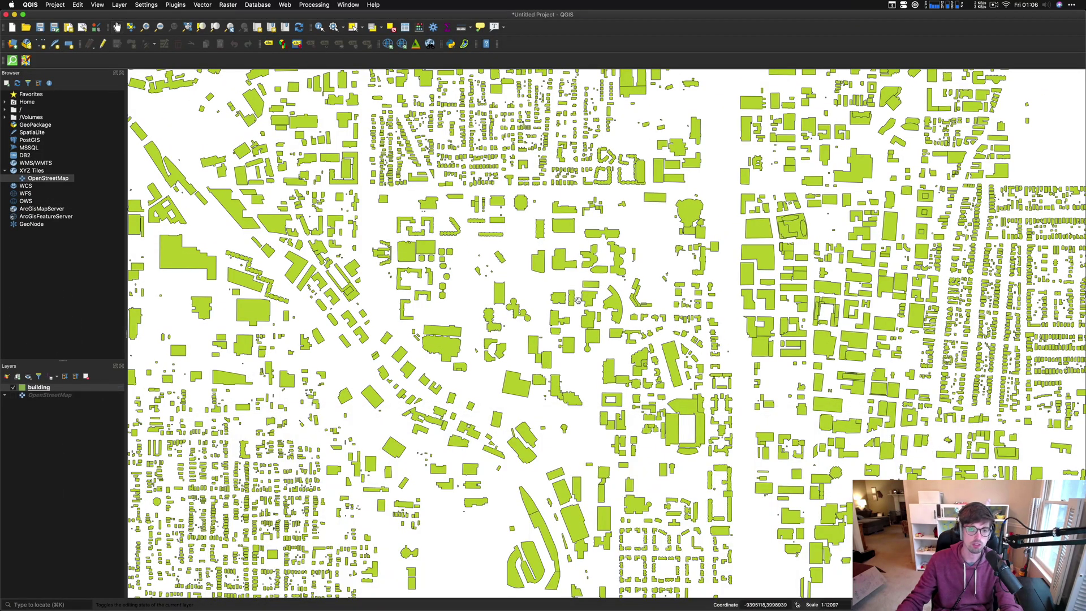
left_click(15, 396)
left_click(14, 396)
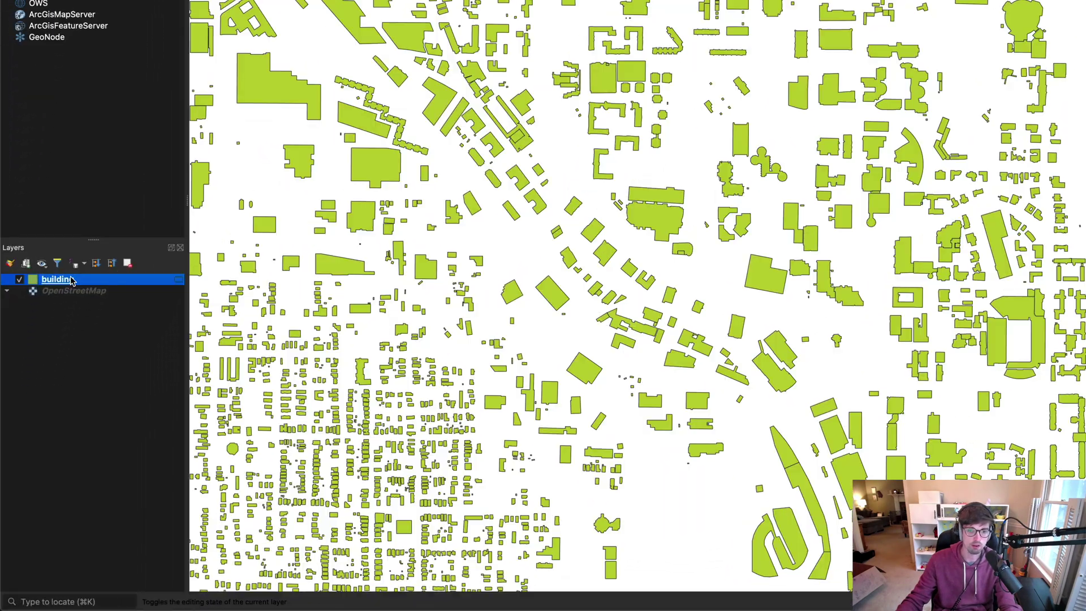
Set the building Simple fill stroke style to No Pen and apply it.
double_click(41, 390)
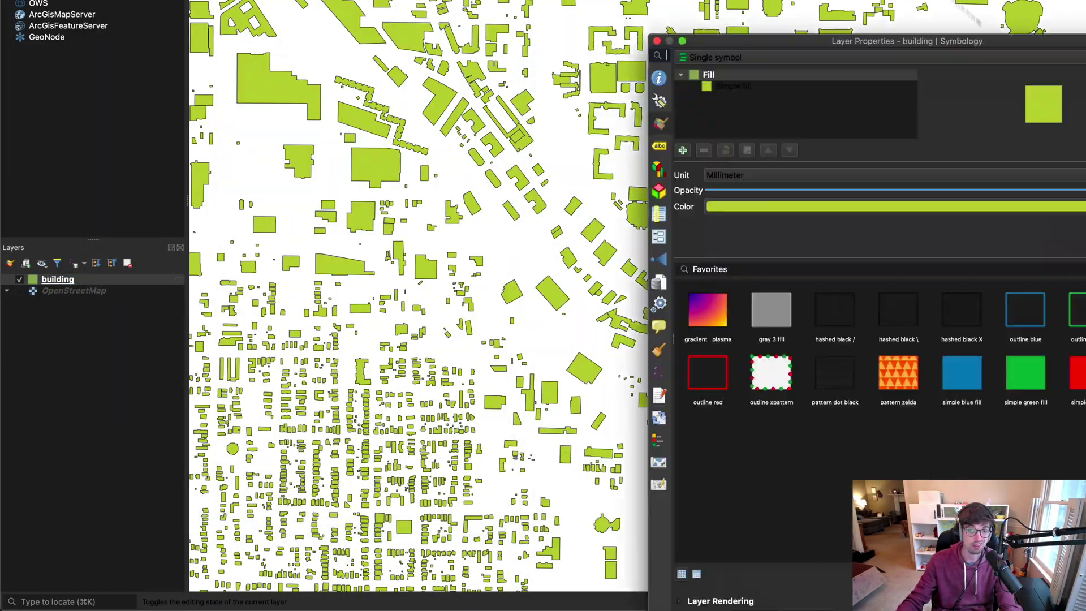
left_click_drag(848, 37, 642, 8)
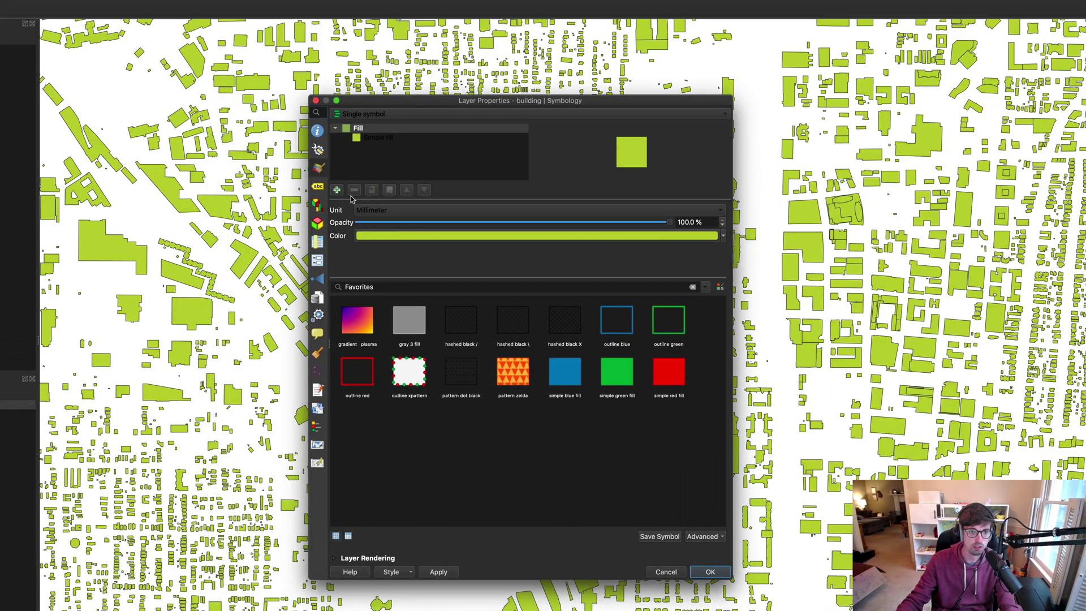
left_click(378, 138)
left_click(413, 297)
left_click(413, 313)
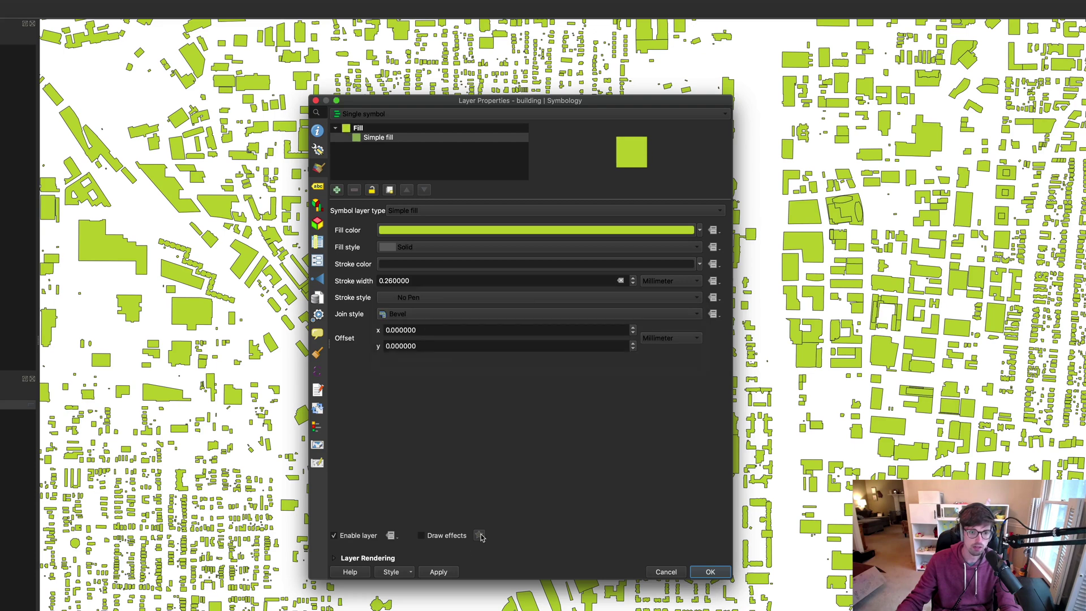
left_click(438, 572)
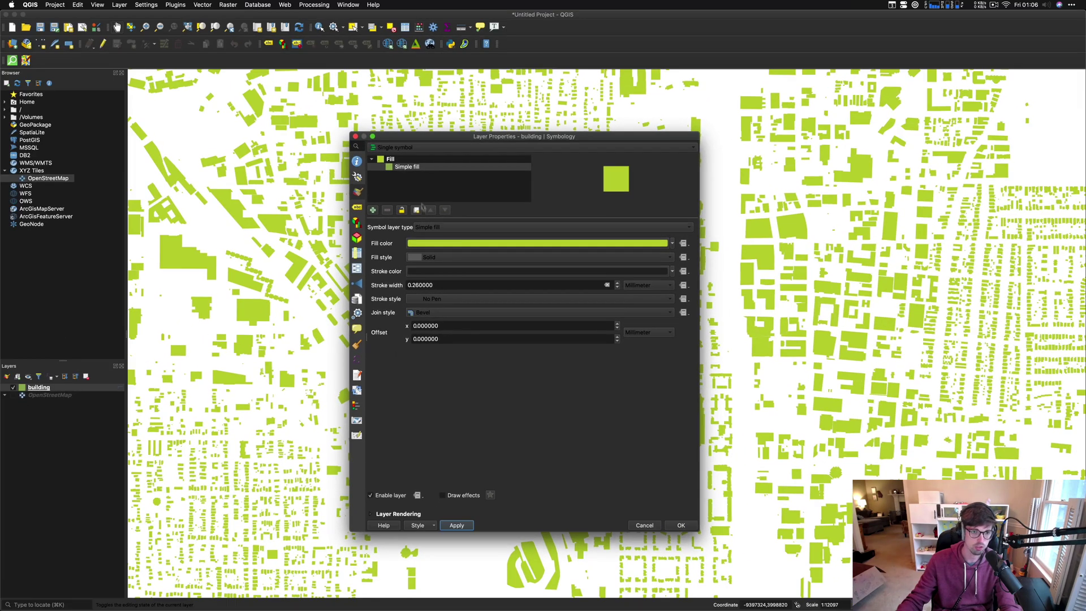
left_click_drag(403, 139, 423, 155)
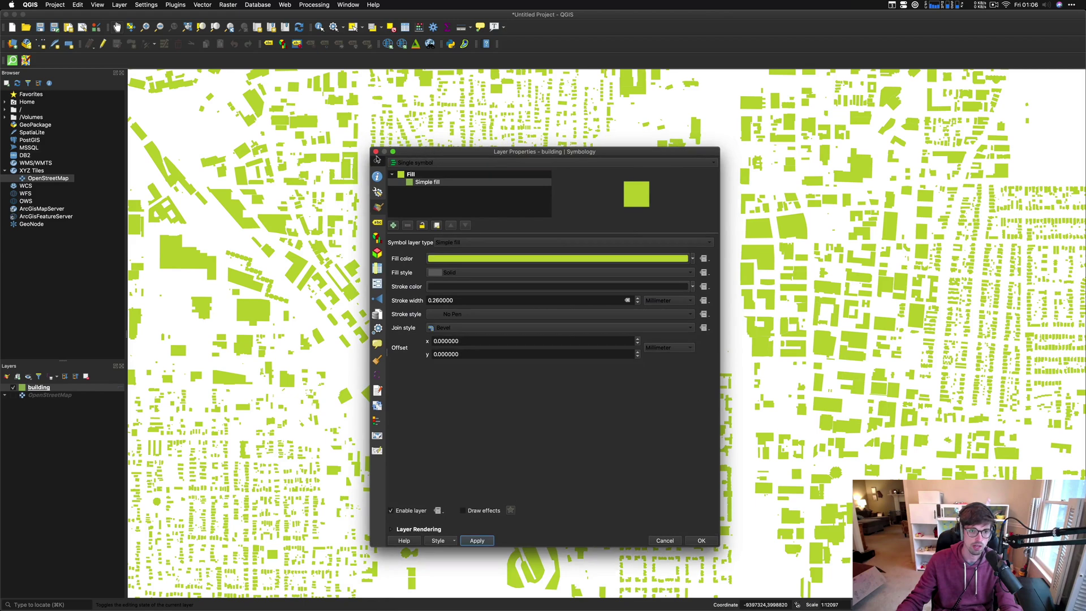
left_click(376, 152)
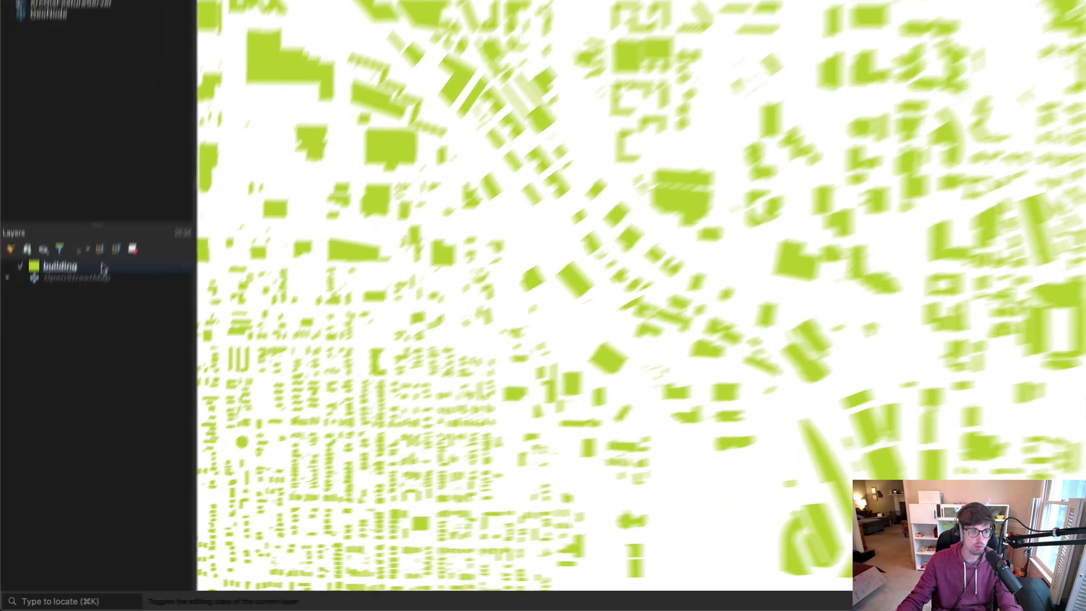
Make the building layer permanent as building.gpkg in the Atlanta folder.
right_click(65, 387)
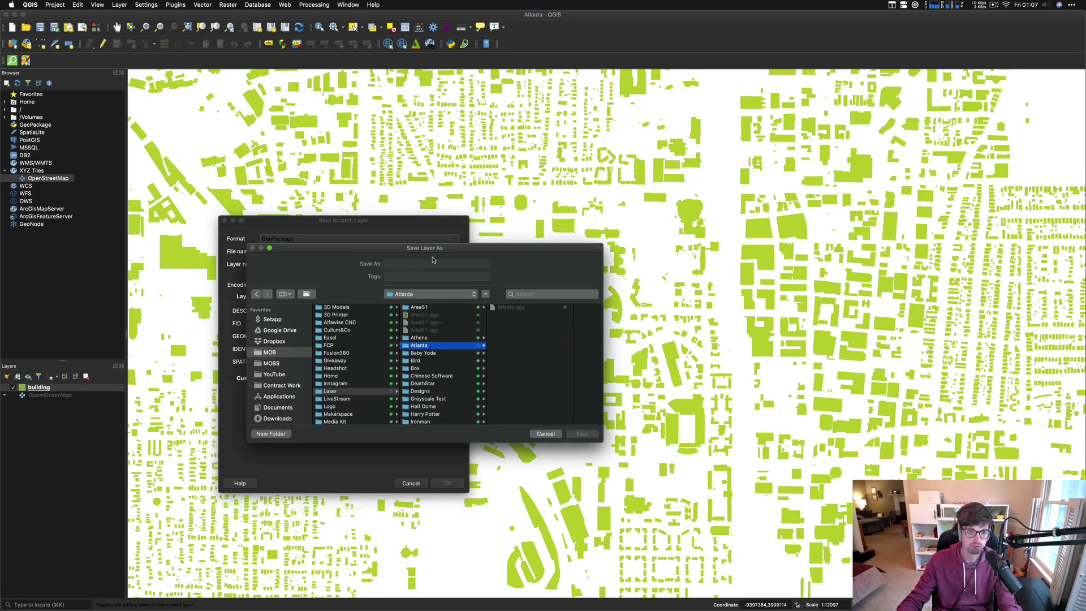
key("Return")
left_click(447, 483)
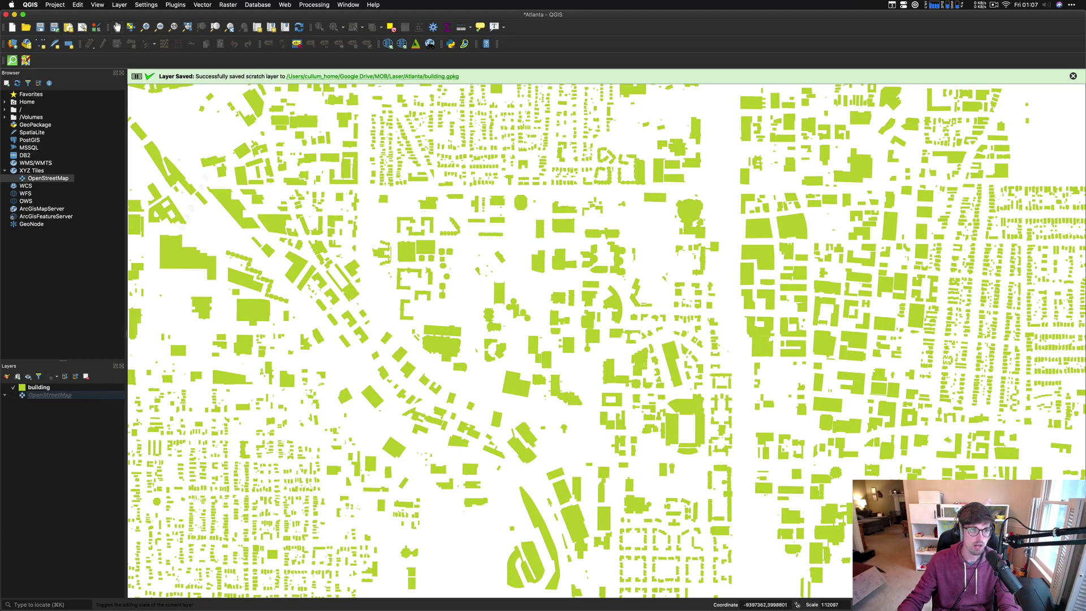
left_click(228, 5)
In QuickOSM, set the query key to highway with all values.
mouse_move(213, 3)
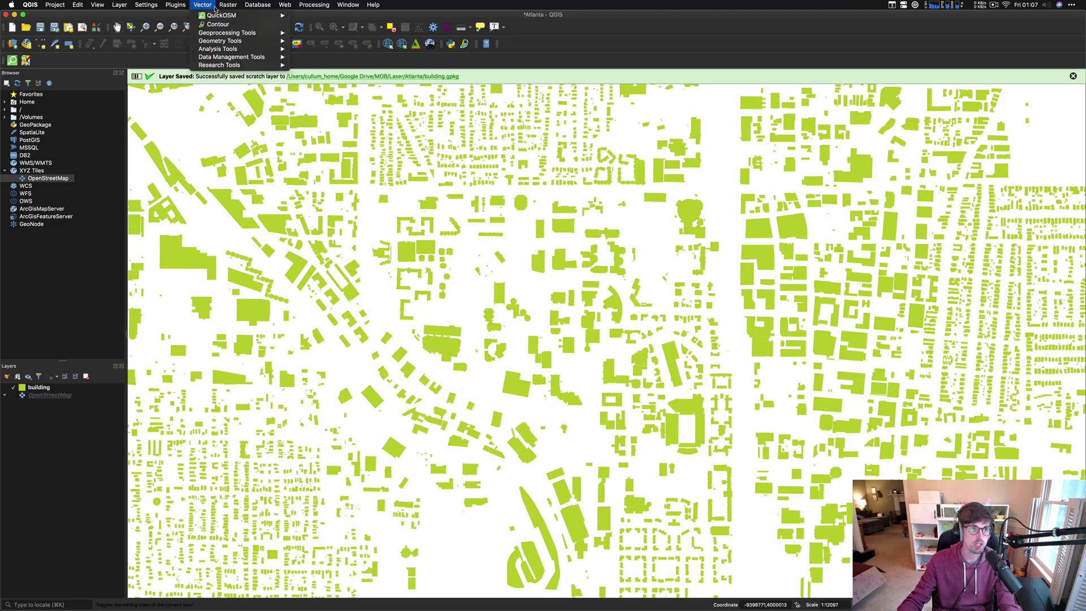
mouse_move(265, 16)
left_click(326, 19)
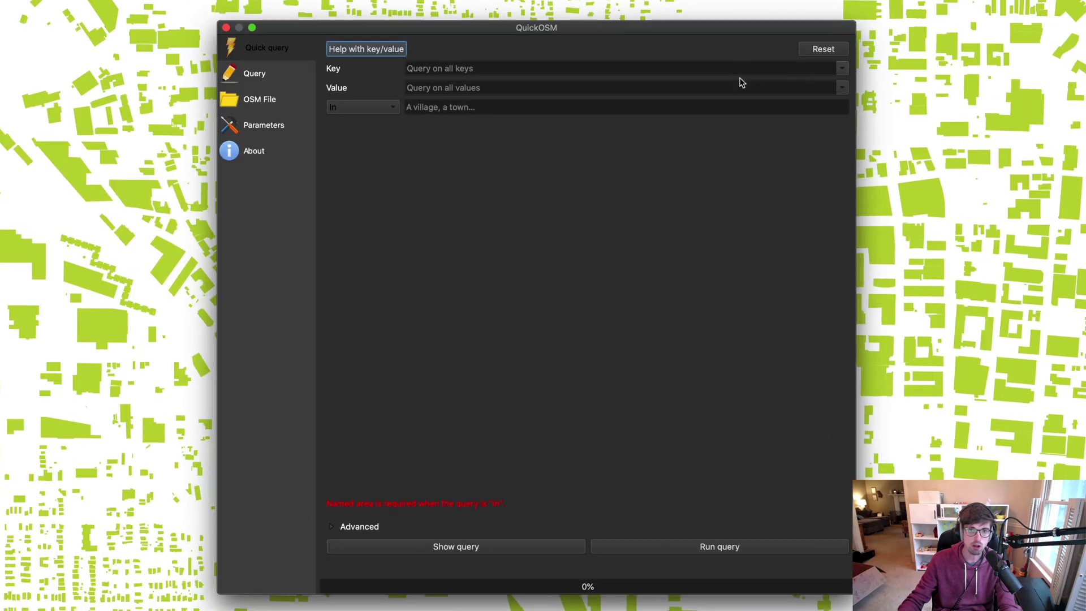
left_click(739, 68)
type("high")
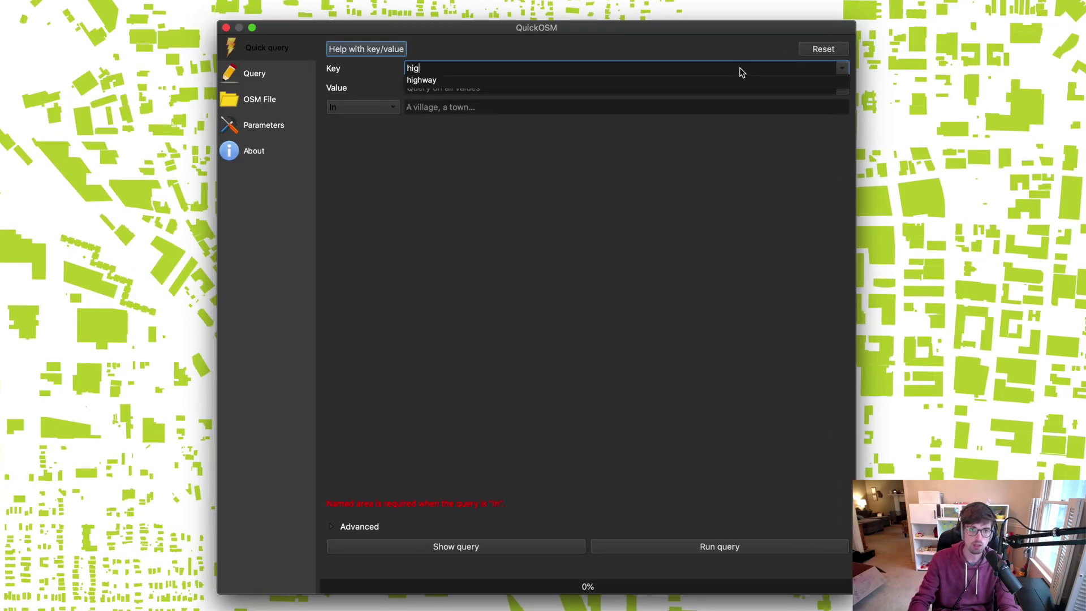
left_click(423, 81)
left_click(842, 89)
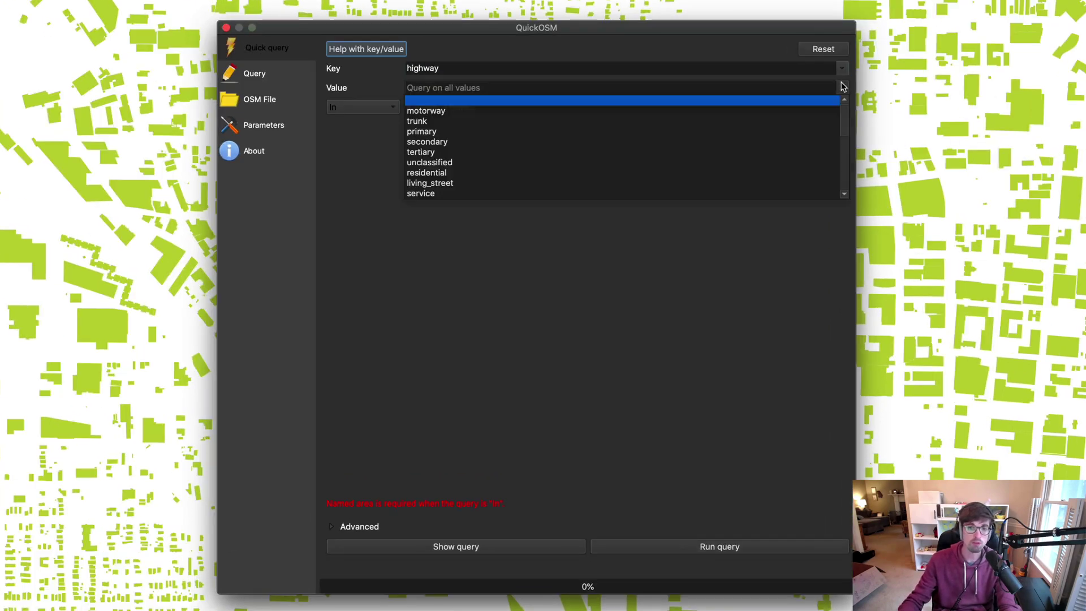
scroll(494, 132, "down", 3)
scroll(492, 134, "down", 2)
scroll(492, 134, "up", 4)
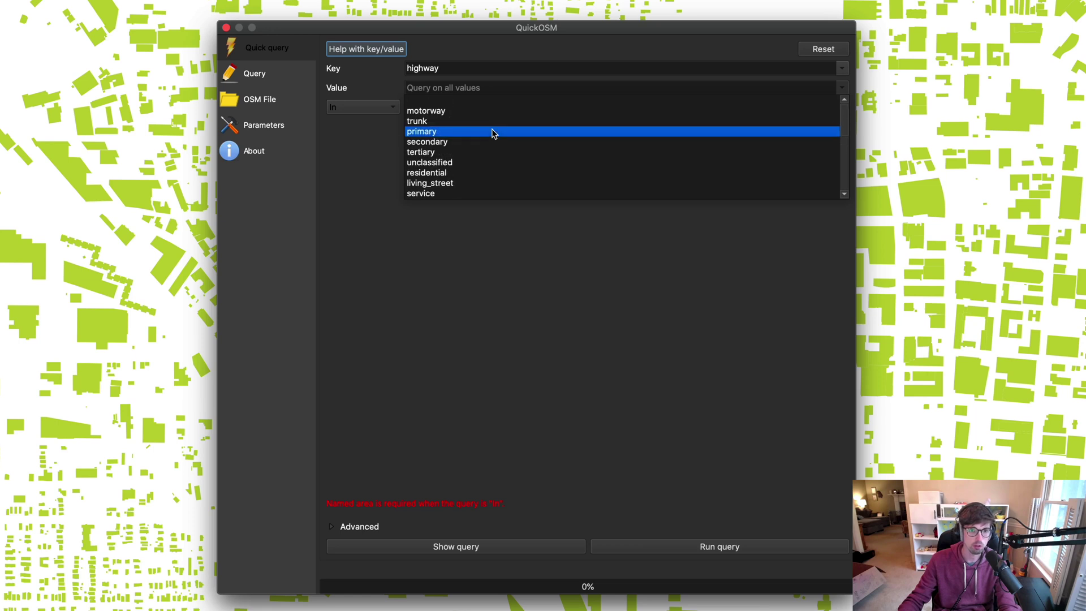
left_click(475, 102)
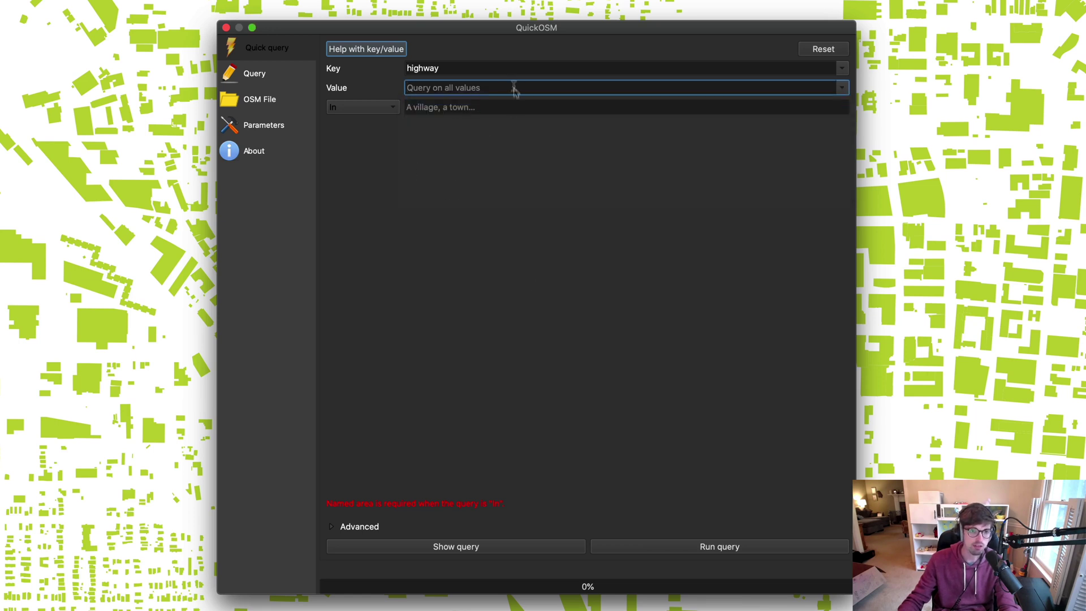
Limit the highway query to the Canvas Extent, run it and close QuickOSM.
left_click(362, 106)
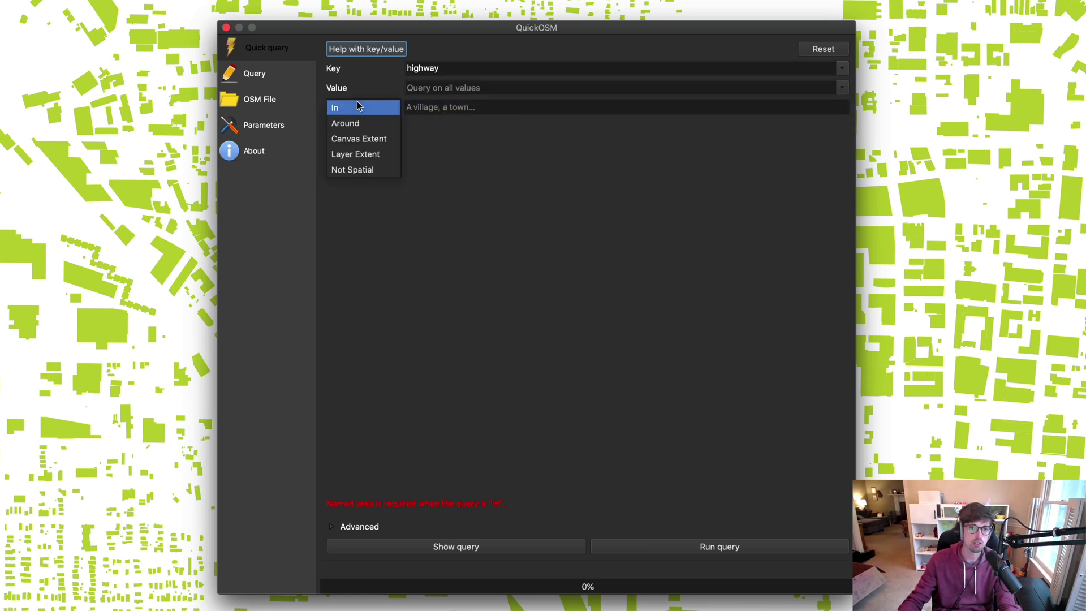
left_click(370, 139)
left_click(703, 548)
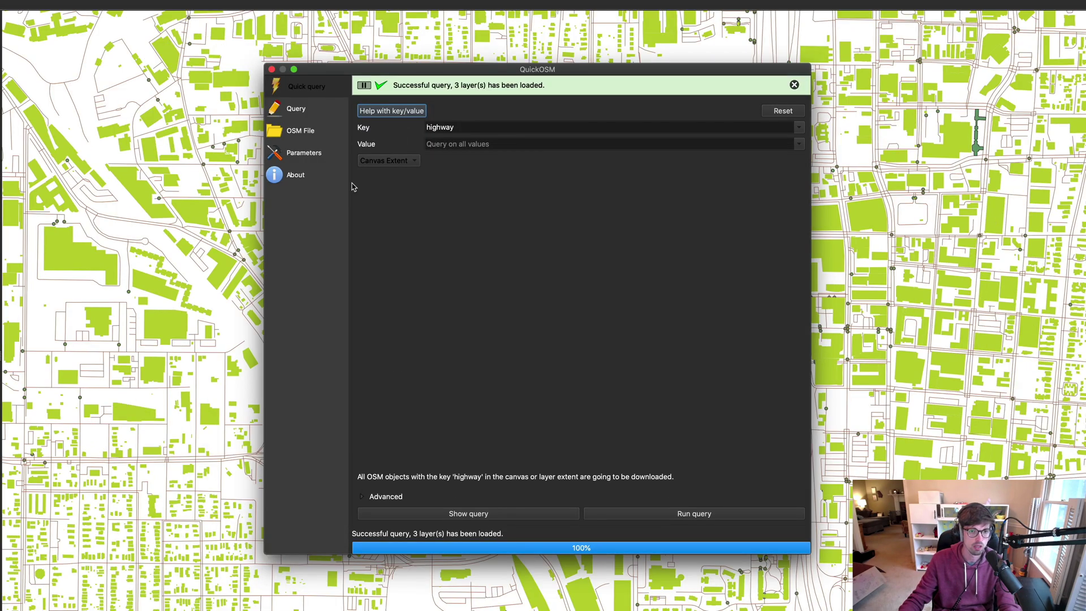
left_click(272, 69)
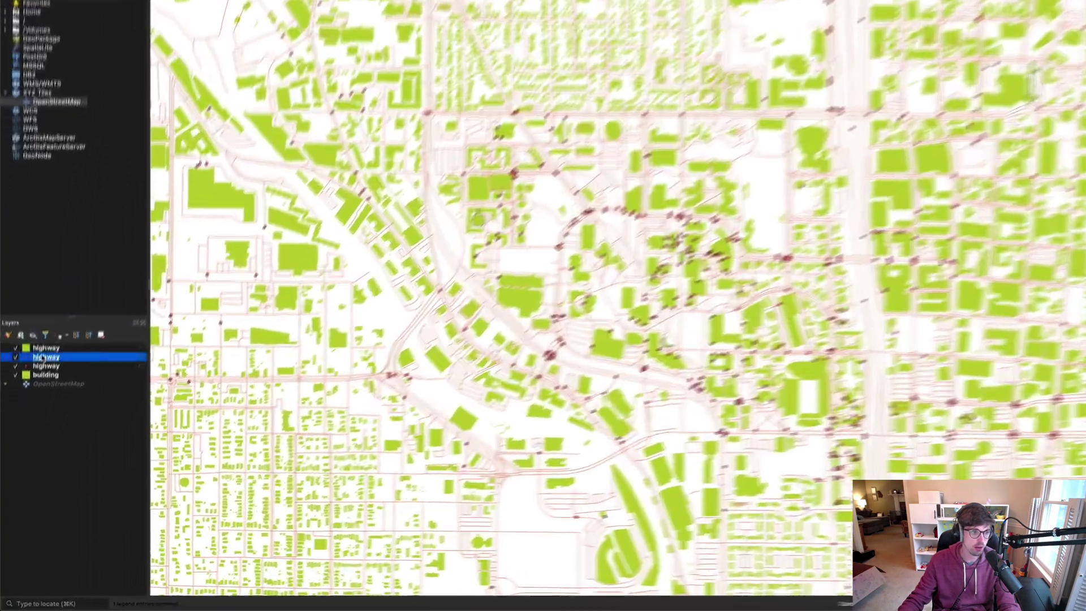
Remove the point and polygon highway layers, keeping only the line roads.
left_click(40, 325)
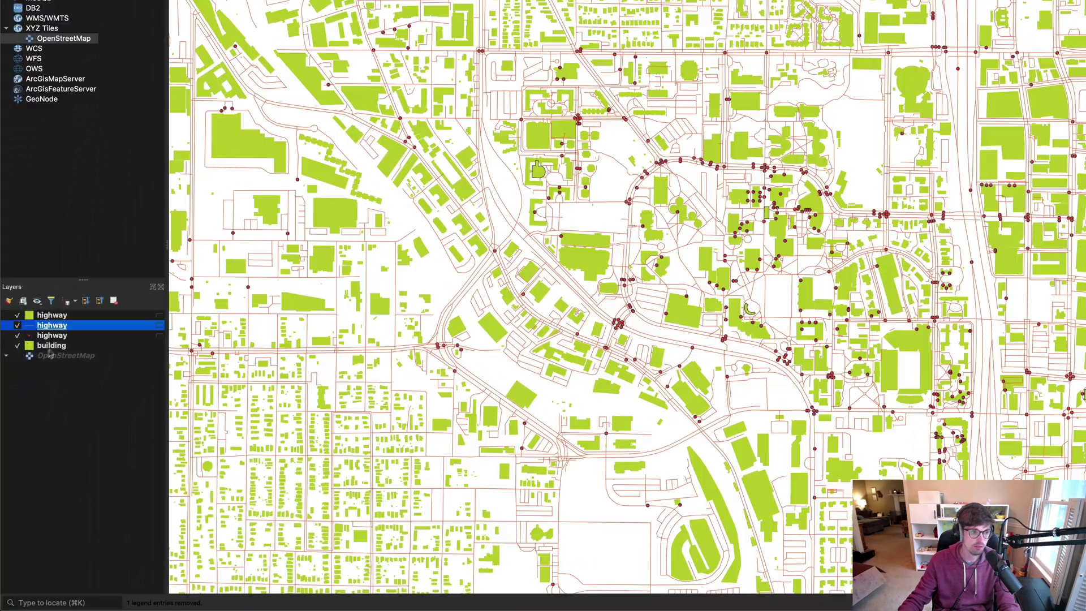
right_click(51, 335)
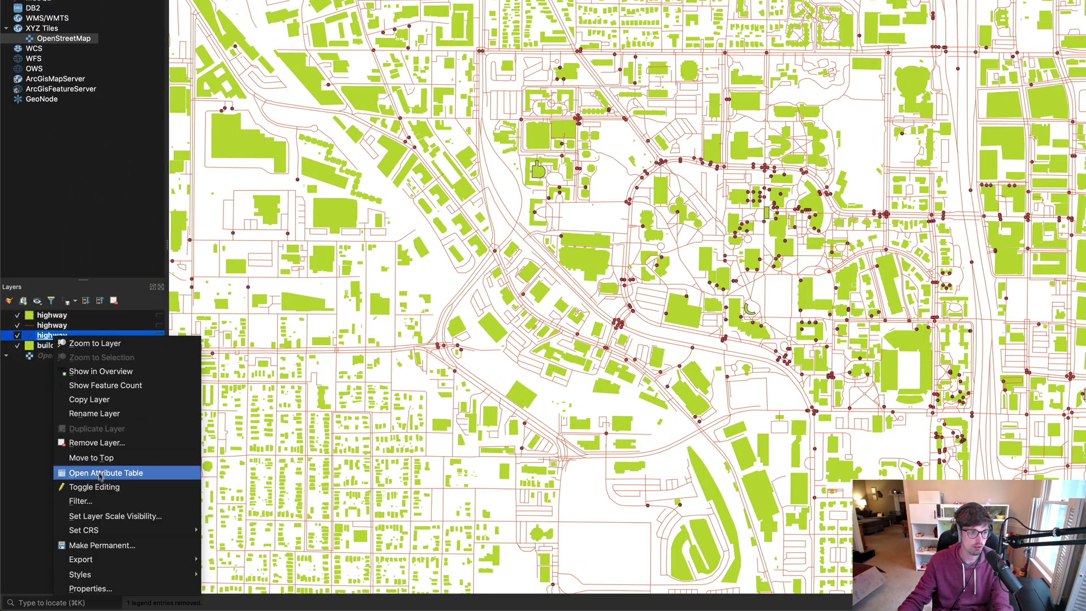
left_click(96, 442)
left_click(756, 220)
right_click(51, 315)
left_click(97, 422)
left_click(756, 221)
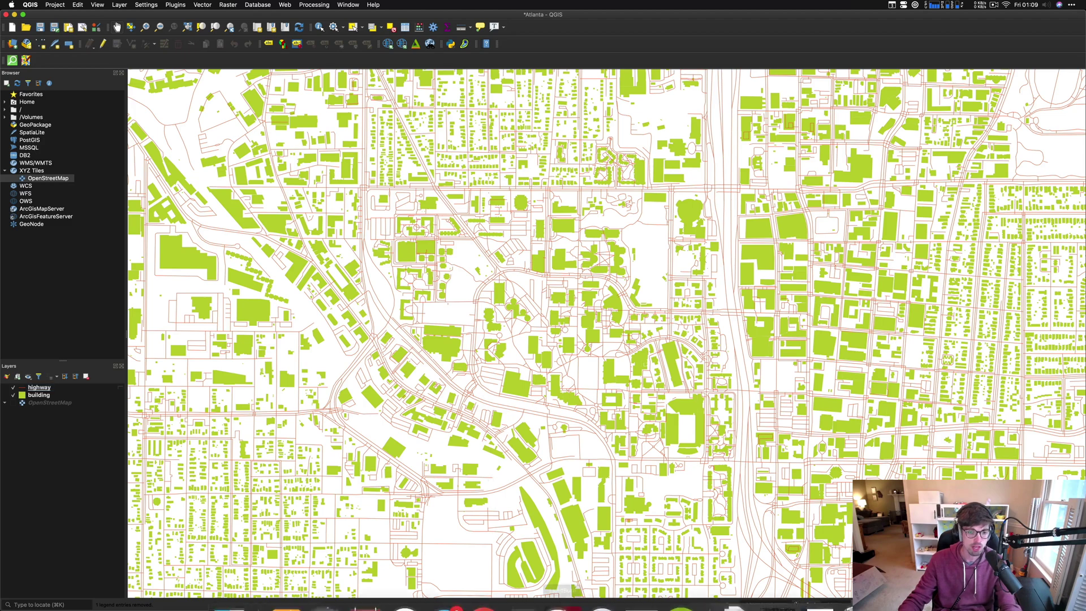
View the example engraved map in the browser at 125% zoom, then return to QGIS.
left_click(484, 588)
key("super+equal")
key("super+equal")
key("super+equal")
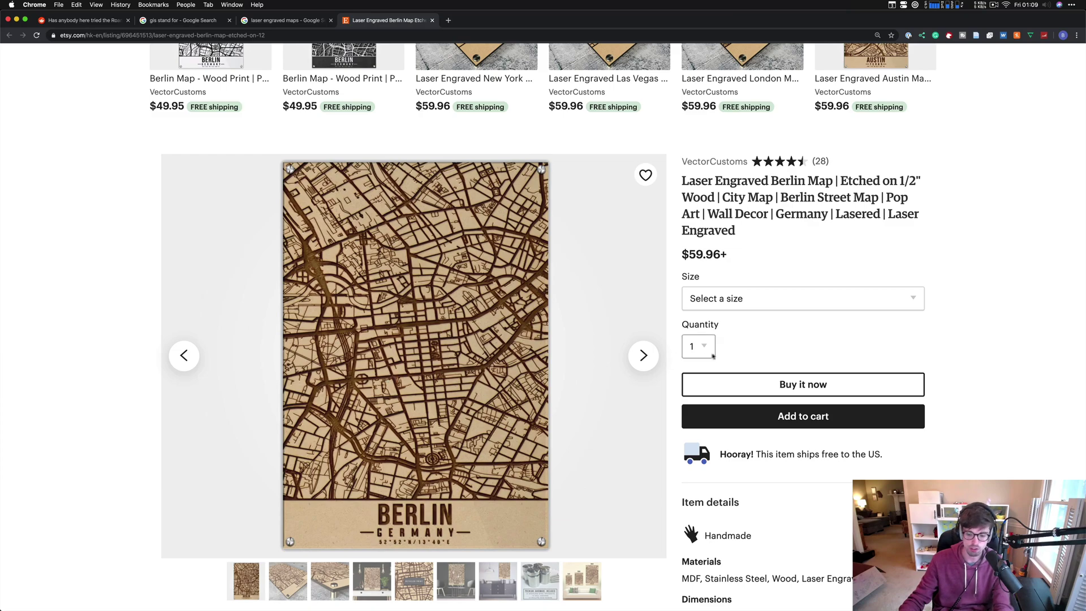
key("super+minus")
key("super+Tab")
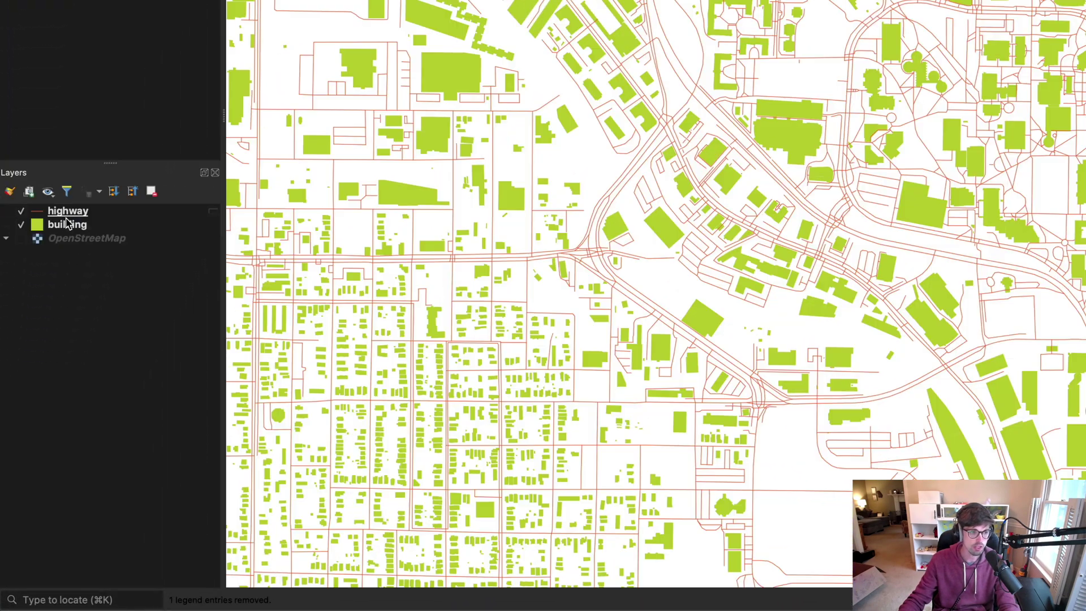
Open the highway layer's attribute table and inspect the road type values.
left_click(50, 388)
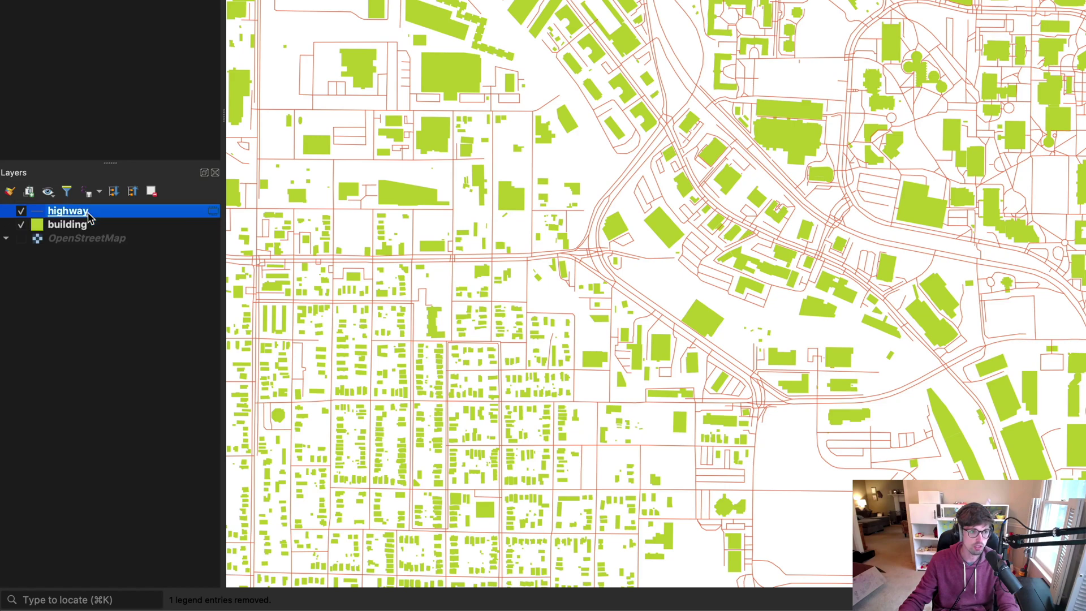
right_click(110, 216)
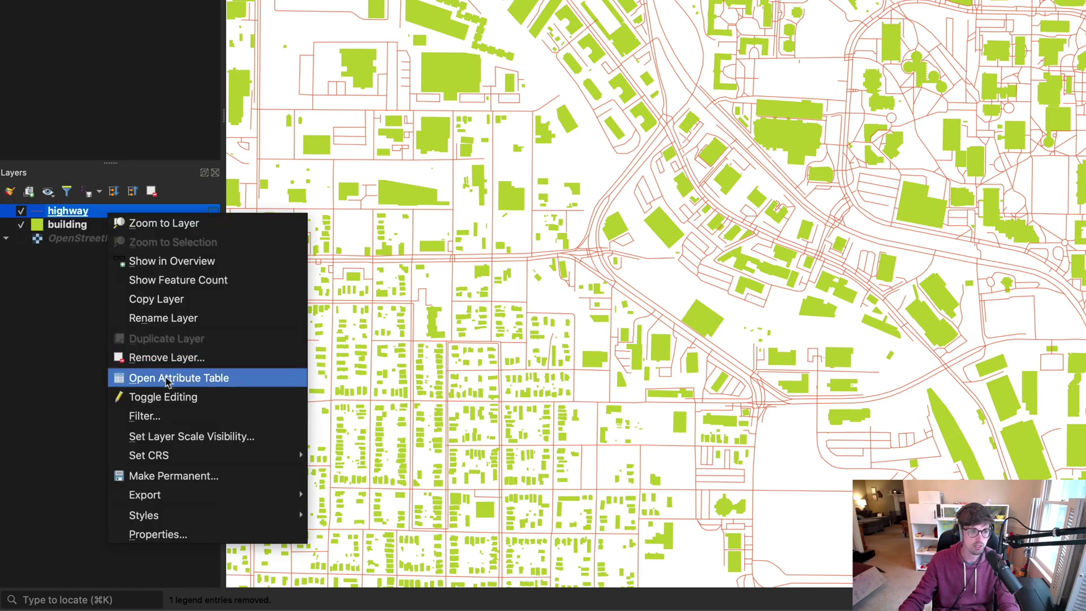
left_click(167, 379)
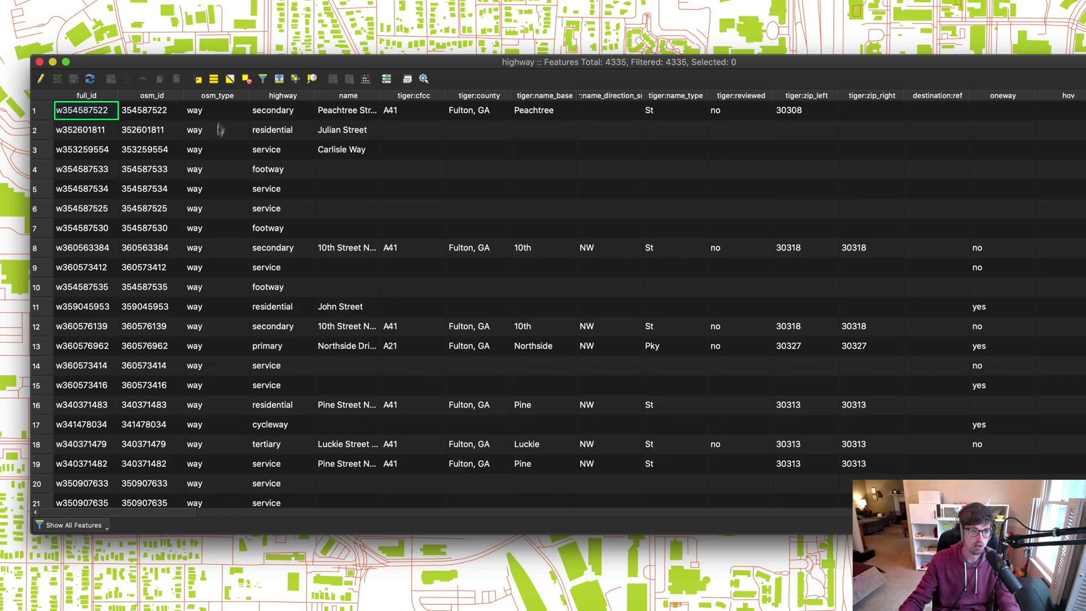
scroll(697, 131, "down", 10)
scroll(696, 130, "up", 10)
left_click(288, 116)
left_click(269, 134)
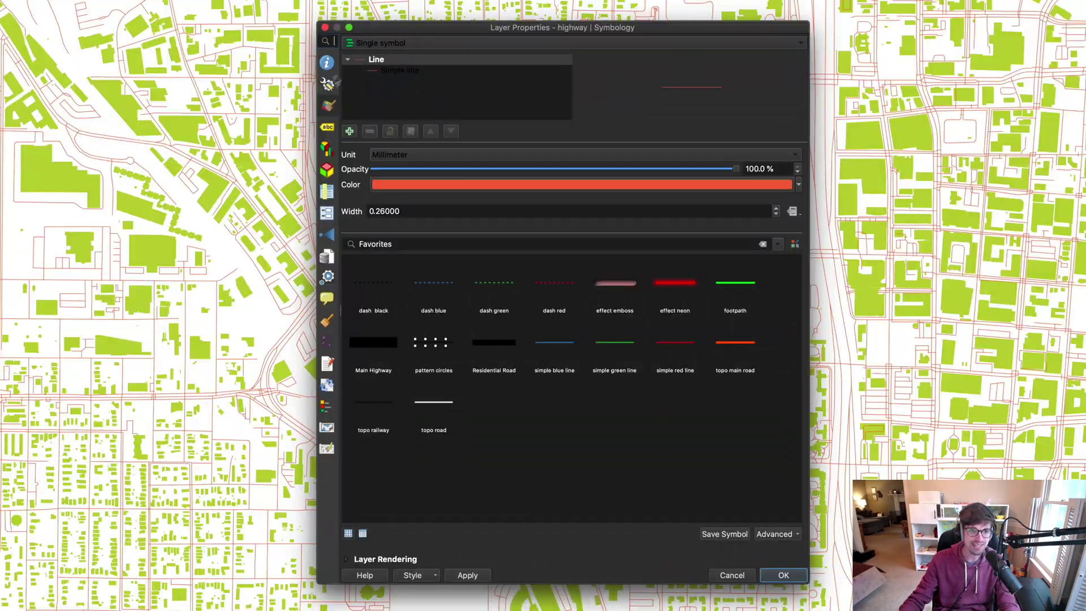
Set the highway symbology to Categorized on the highway column and classify it.
left_click(387, 45)
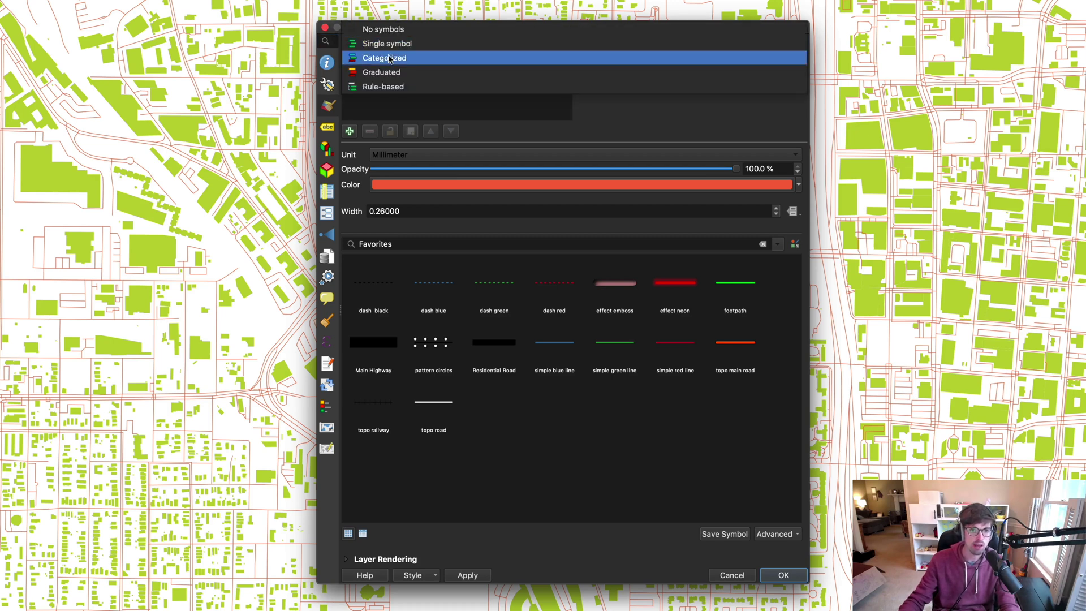
left_click(389, 59)
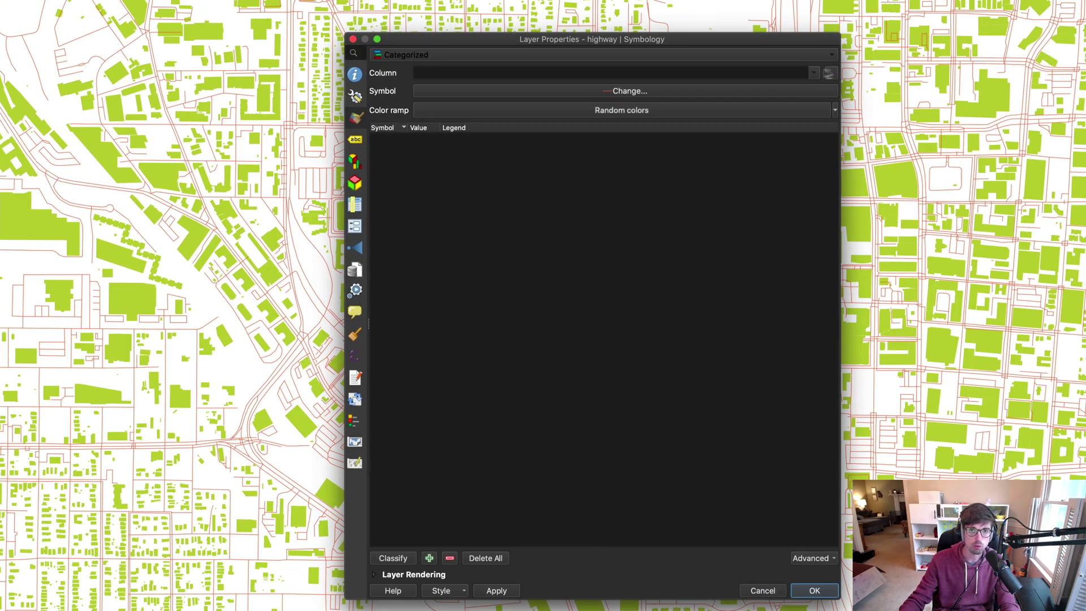
left_click(783, 61)
left_click(448, 130)
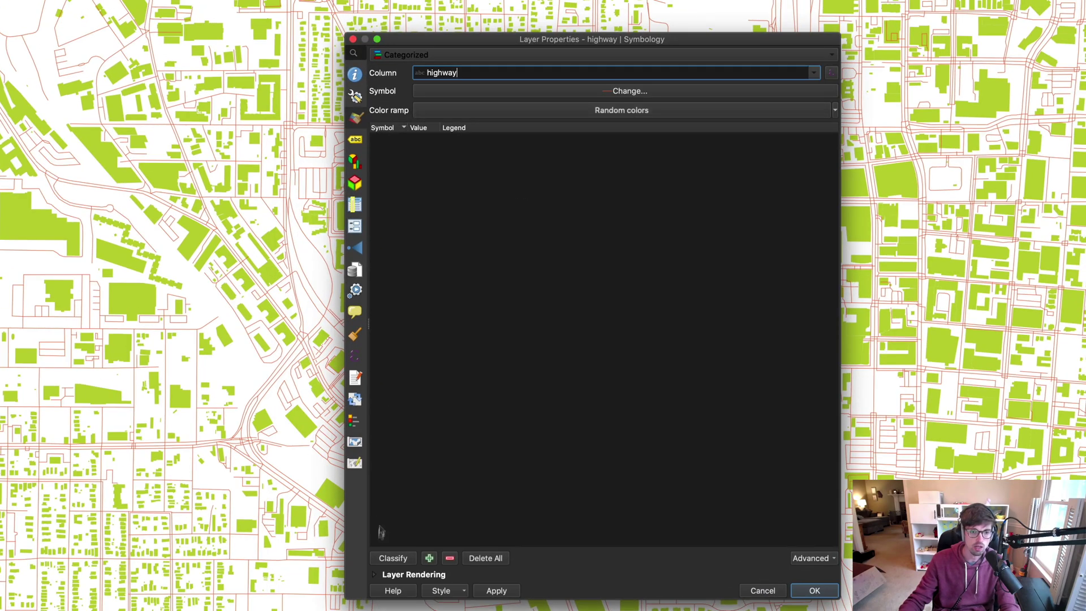
left_click(403, 558)
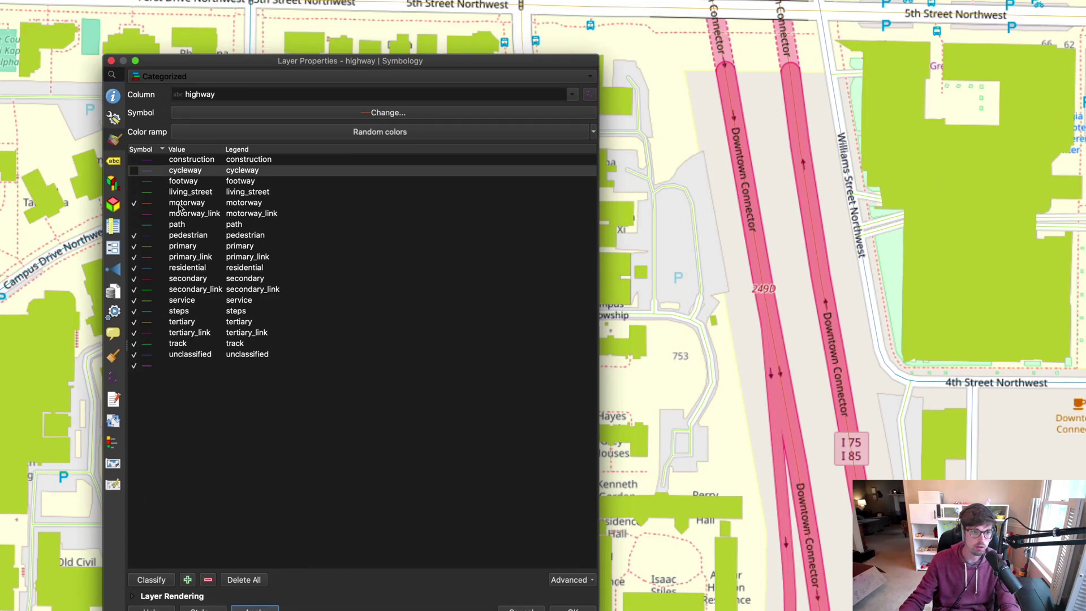
left_click(208, 202)
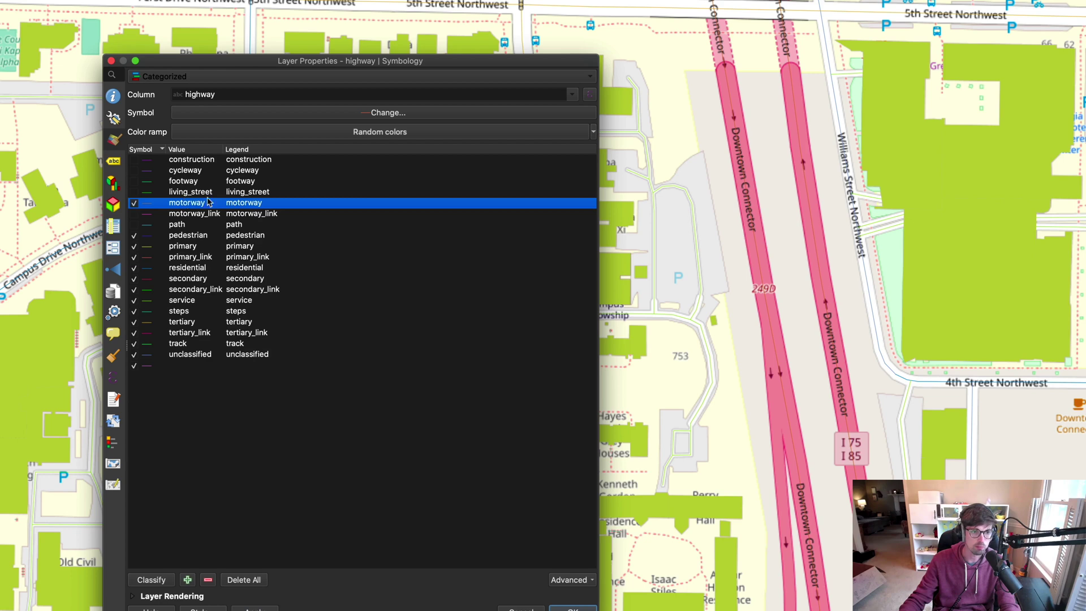
double_click(146, 205)
Give the motorway line width units of Meters at Scale and a black colour.
left_click_drag(133, 110, 484, 128)
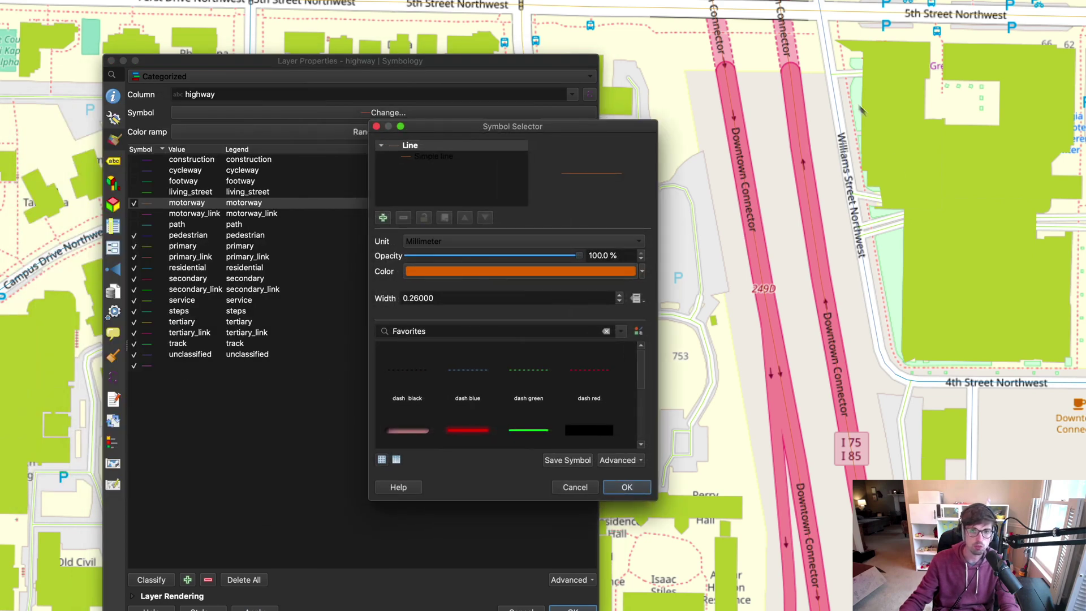
left_click(455, 245)
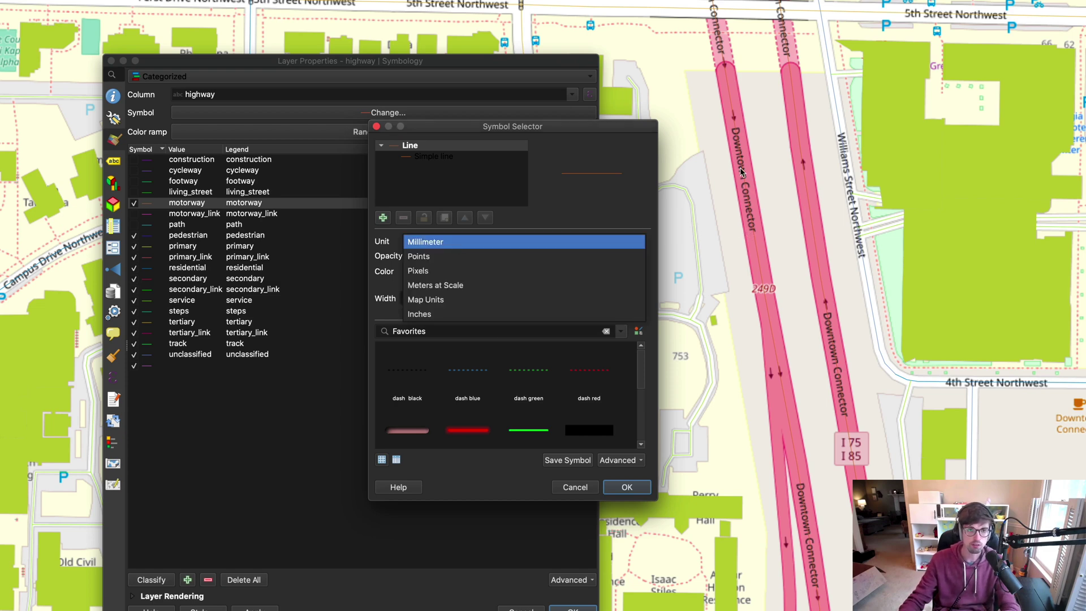
left_click_drag(582, 133, 553, 125)
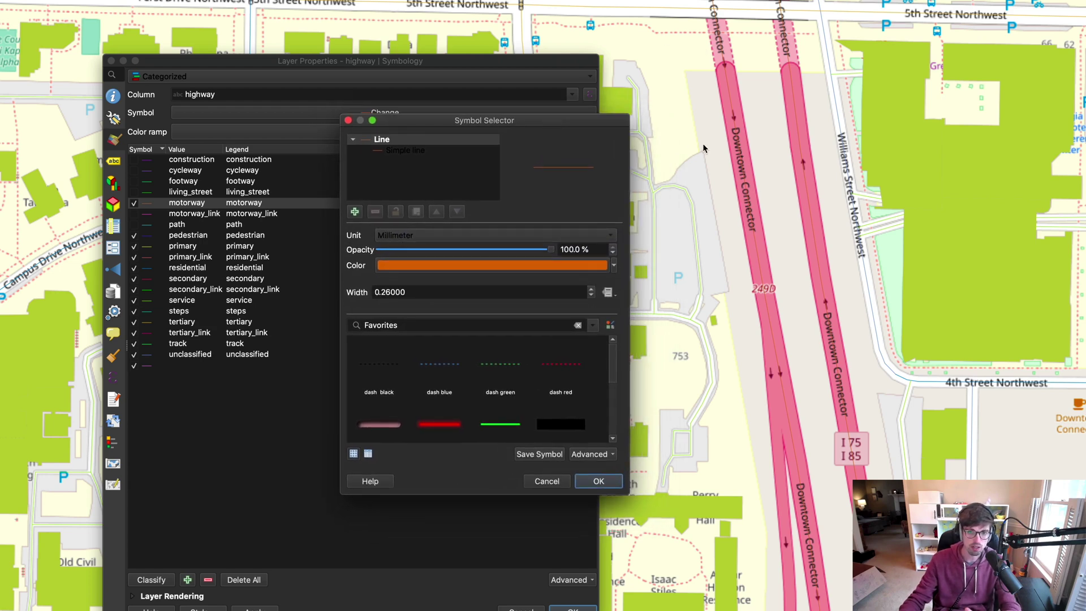
left_click(421, 235)
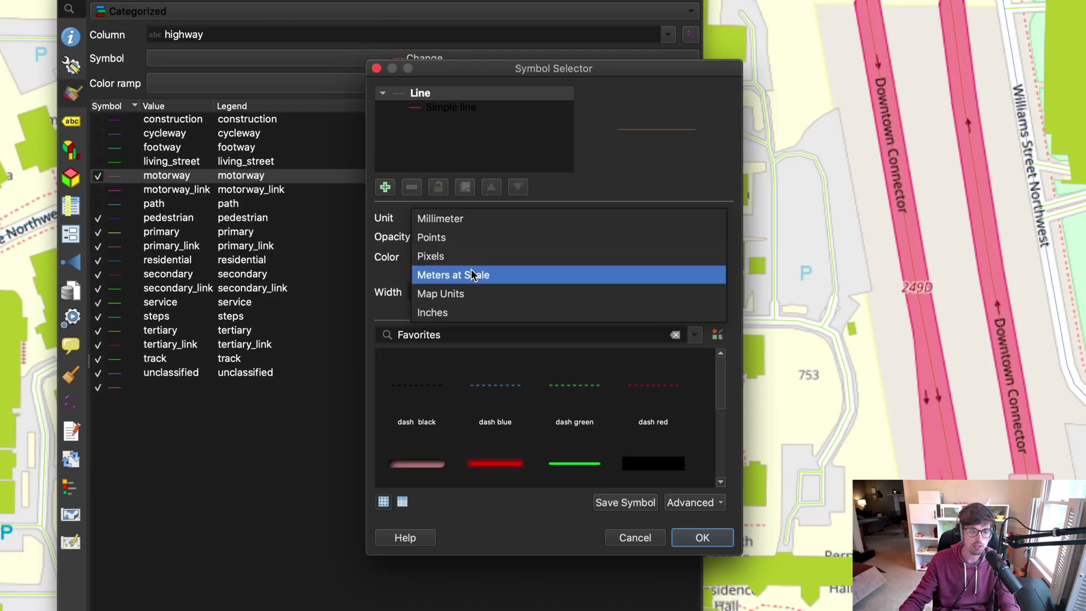
left_click(461, 276)
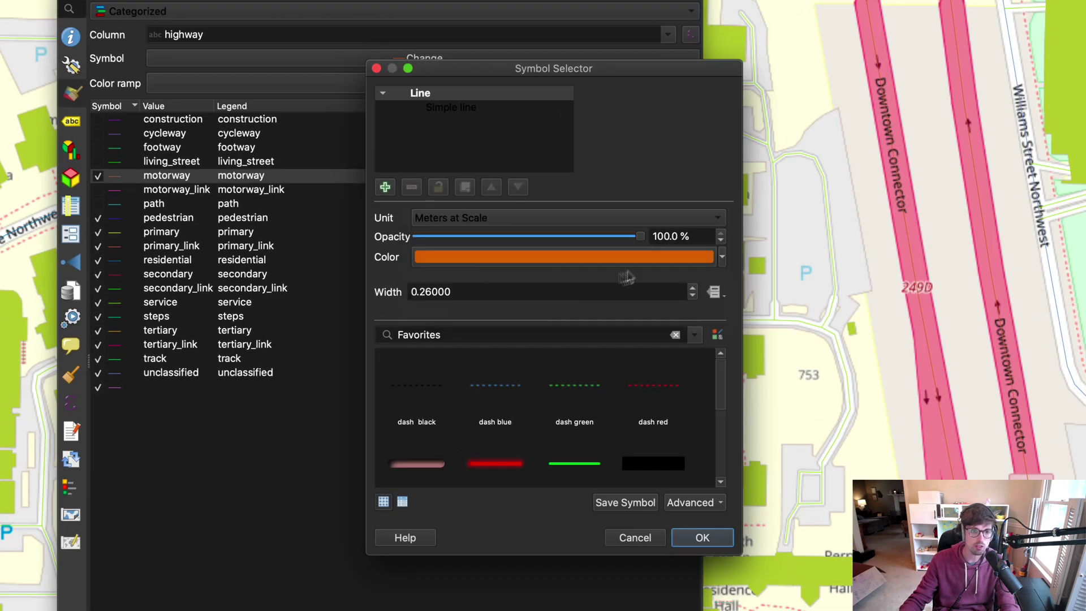
left_click(561, 261)
left_click_drag(245, 337, 250, 491)
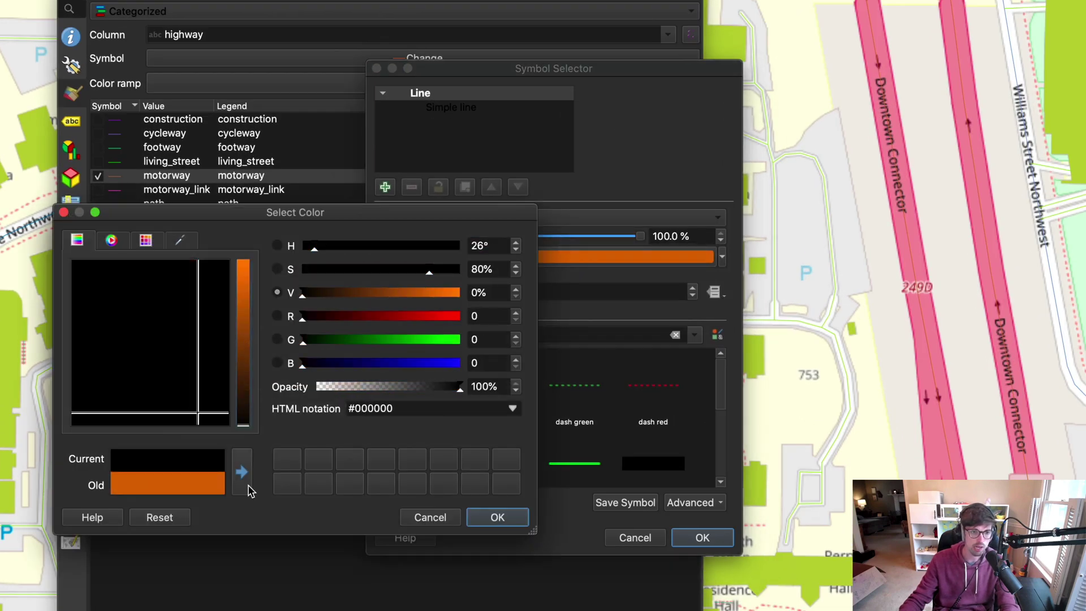
left_click(497, 517)
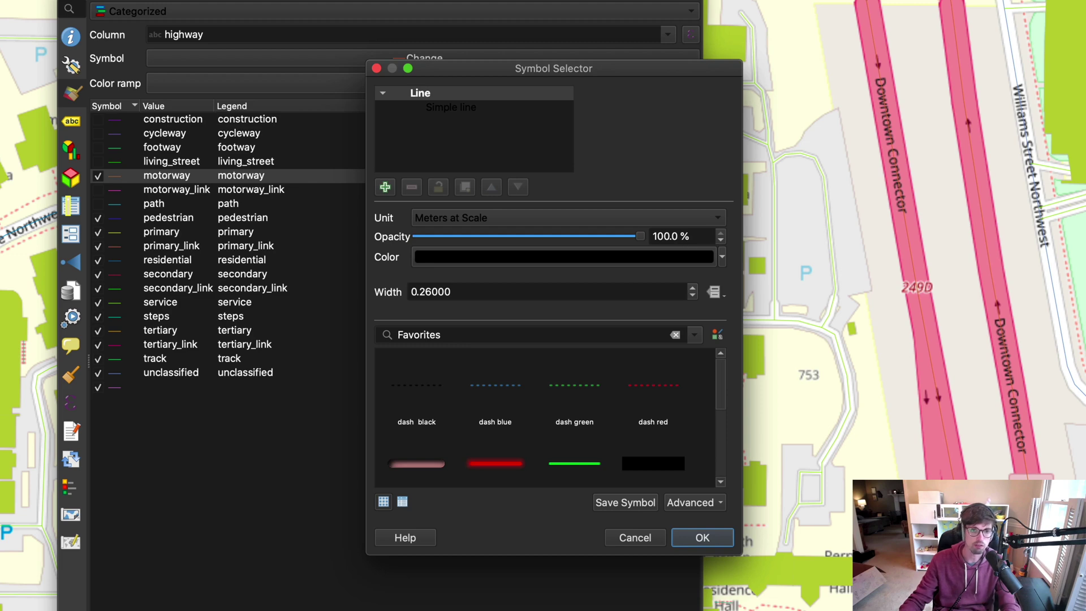
Set the motorway line width to 5 and apply the style to the map.
left_click_drag(568, 75, 621, 98)
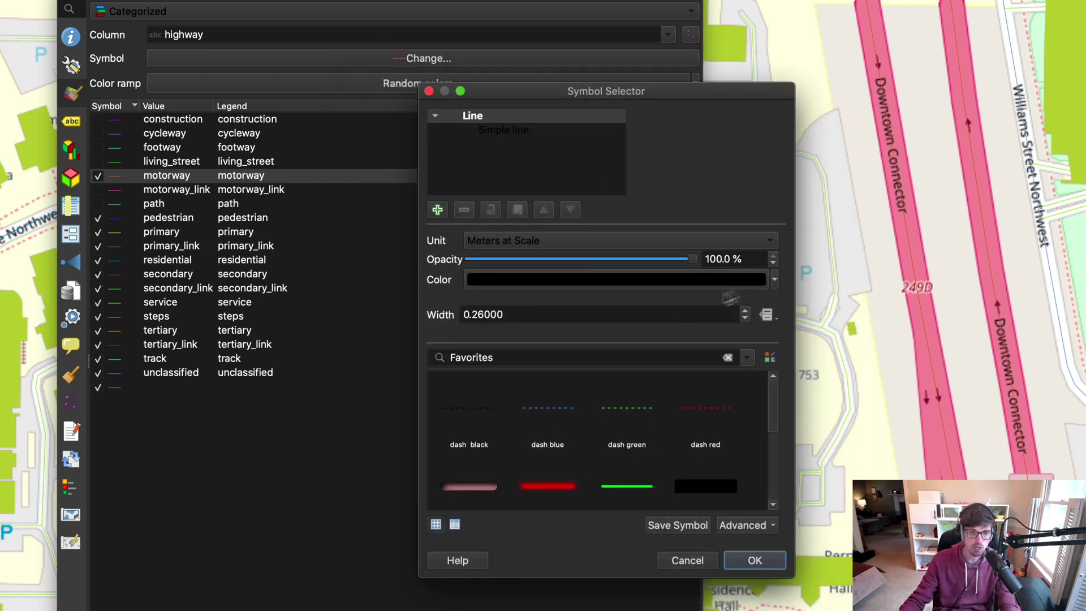
double_click(653, 310)
triple_click(654, 310)
type("5")
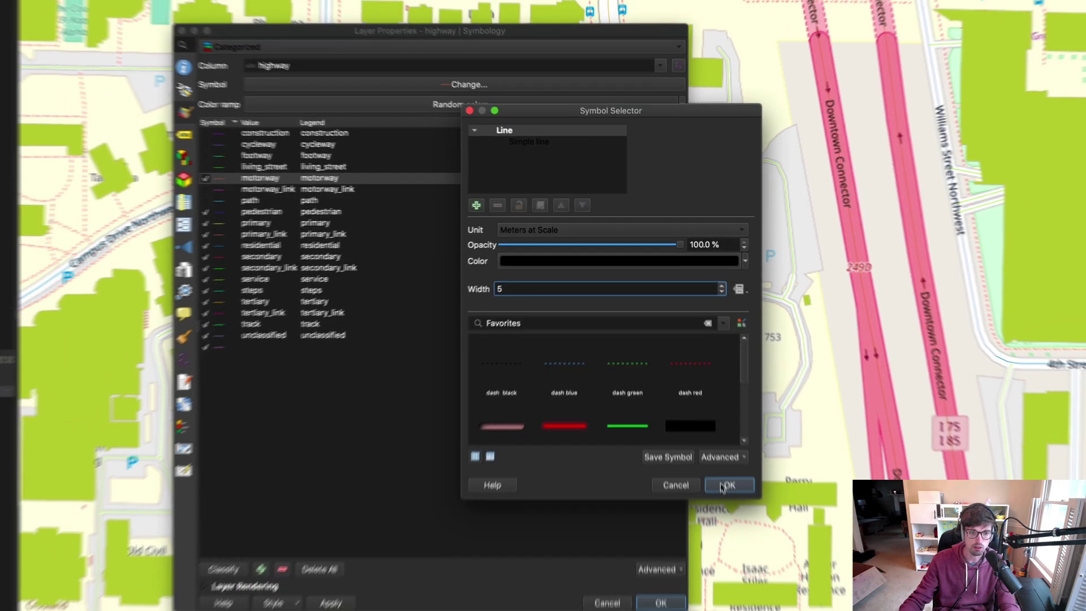
left_click(755, 560)
left_click(347, 583)
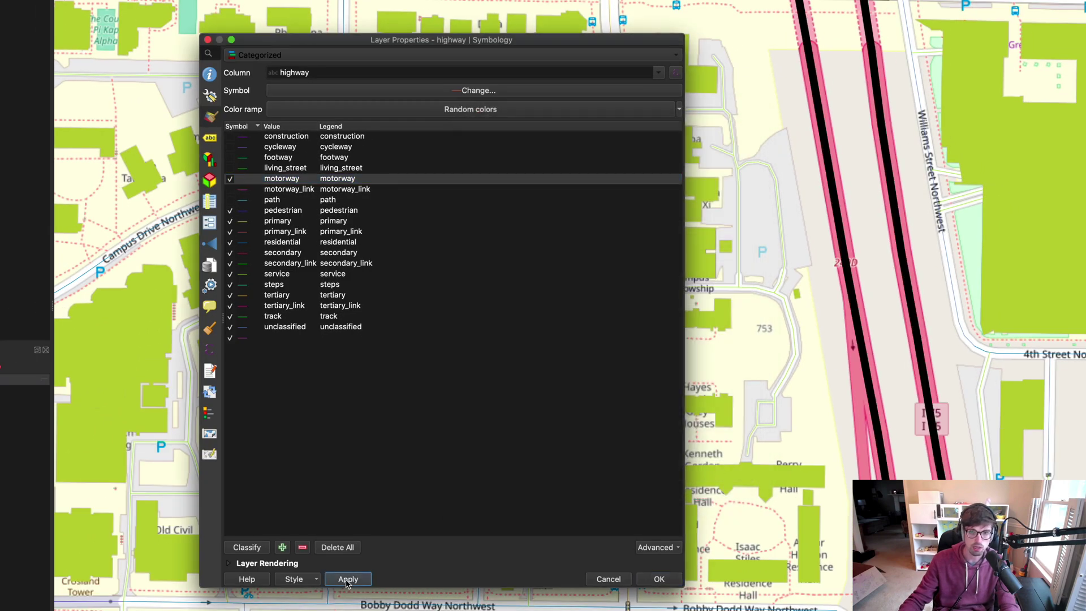
Switch the motorway symbol to the saved Main Highway style and re-enable motorway_link.
double_click(337, 178)
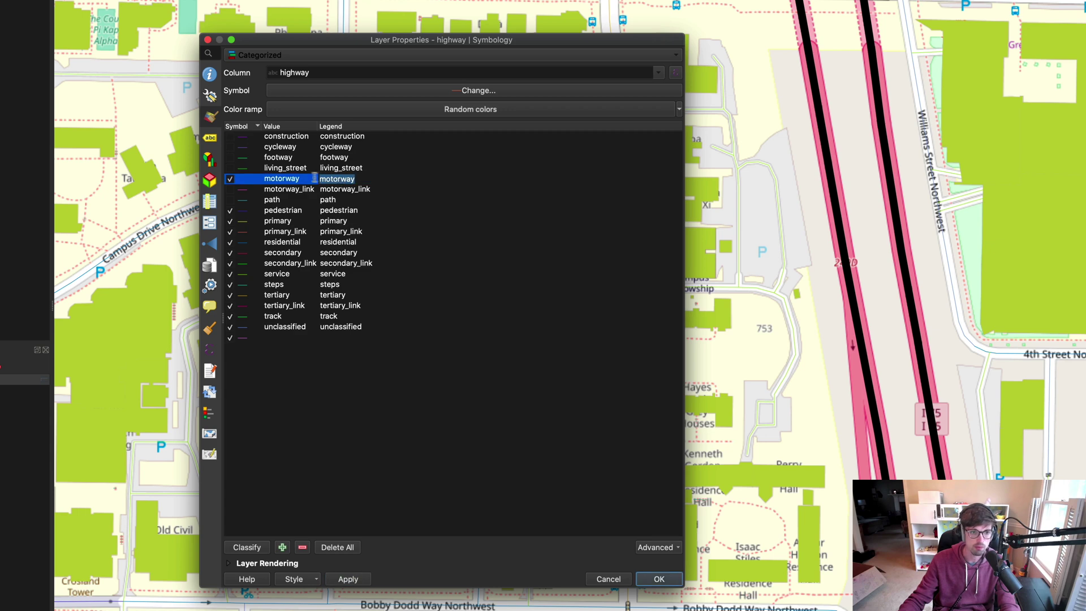
double_click(243, 178)
scroll(694, 365, "down", 3)
left_click(695, 365)
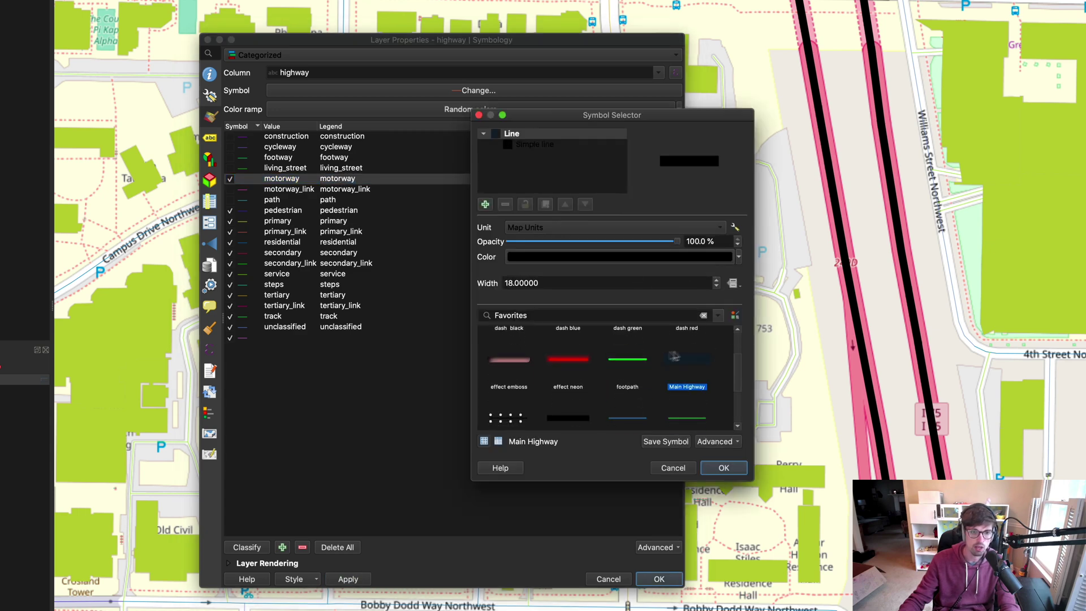
key("Return")
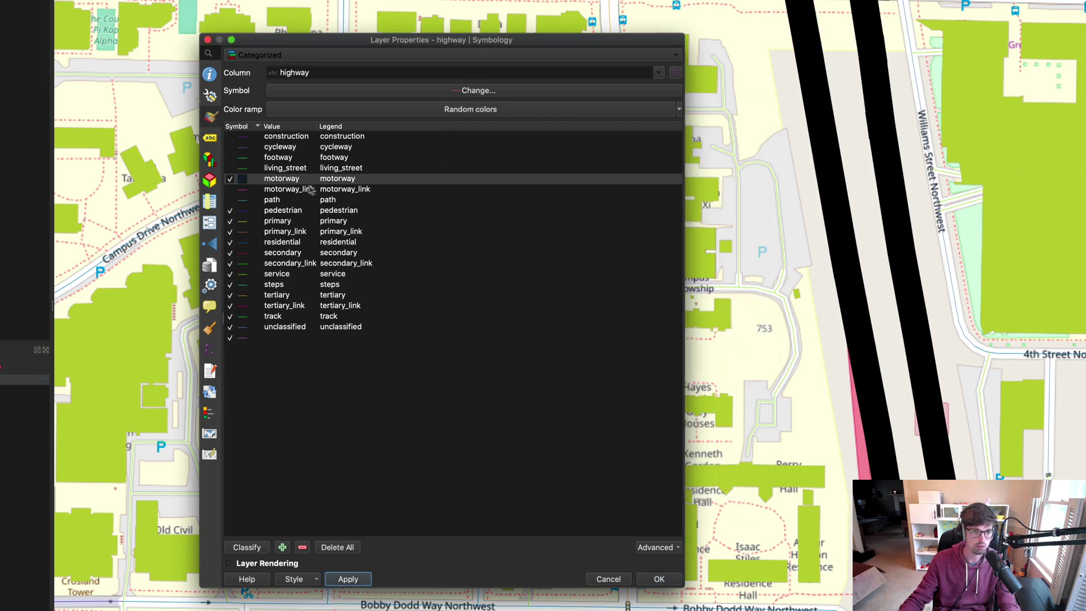
left_click(230, 189)
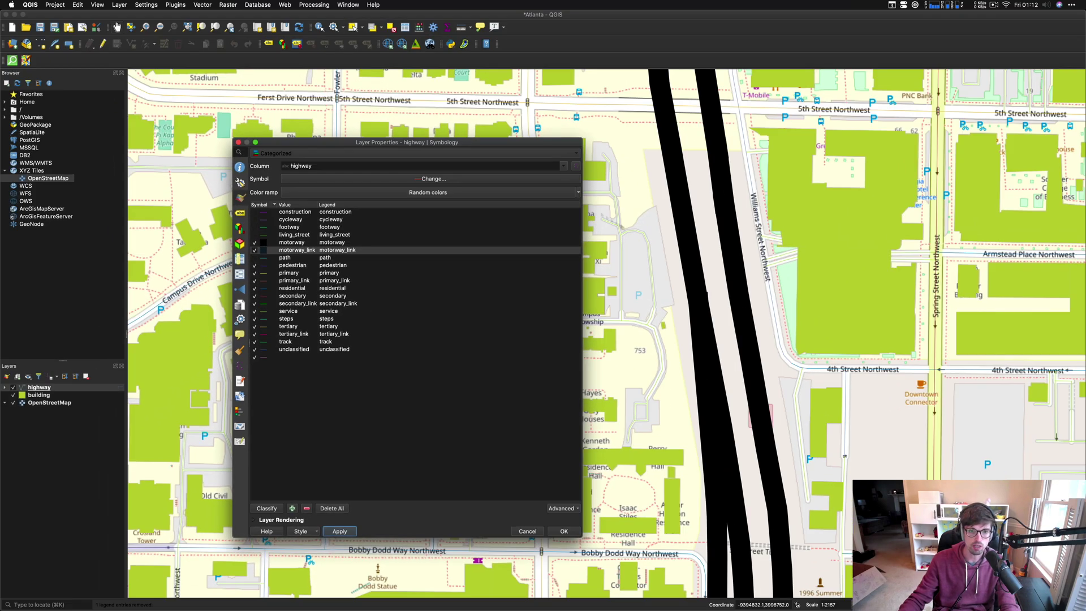
Apply the road styling, hide the OpenStreetMap basemap and zoom around the extract.
left_click(566, 531)
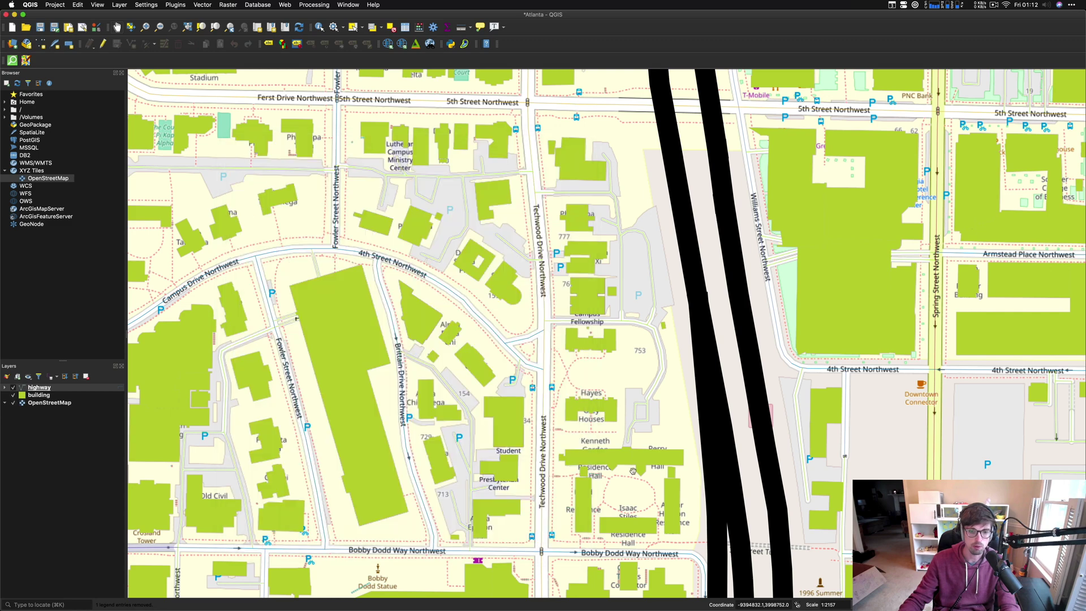
scroll(632, 471, "down", 3)
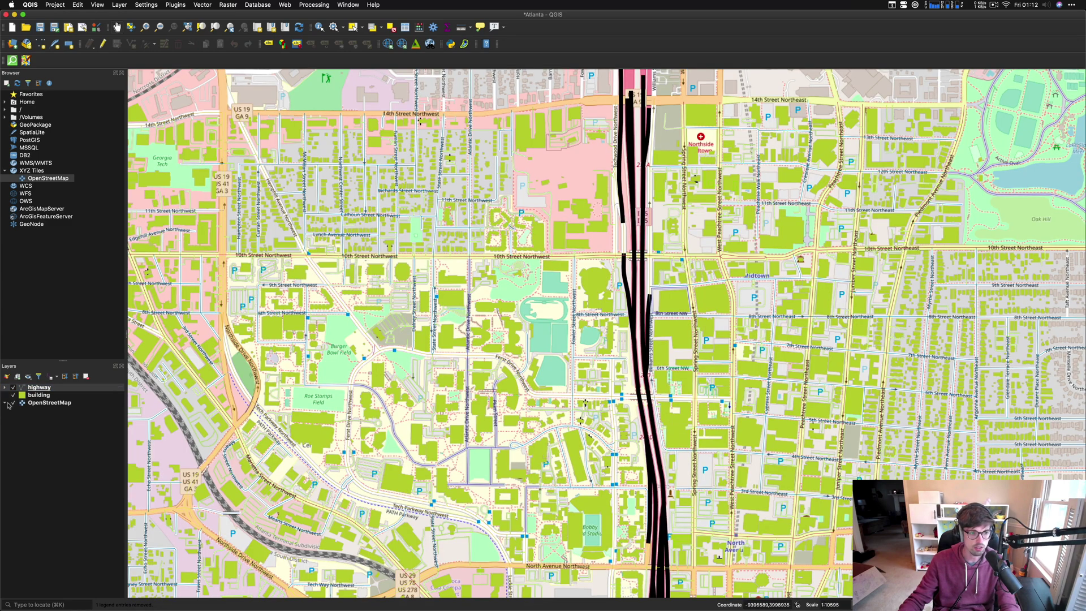
left_click(13, 402)
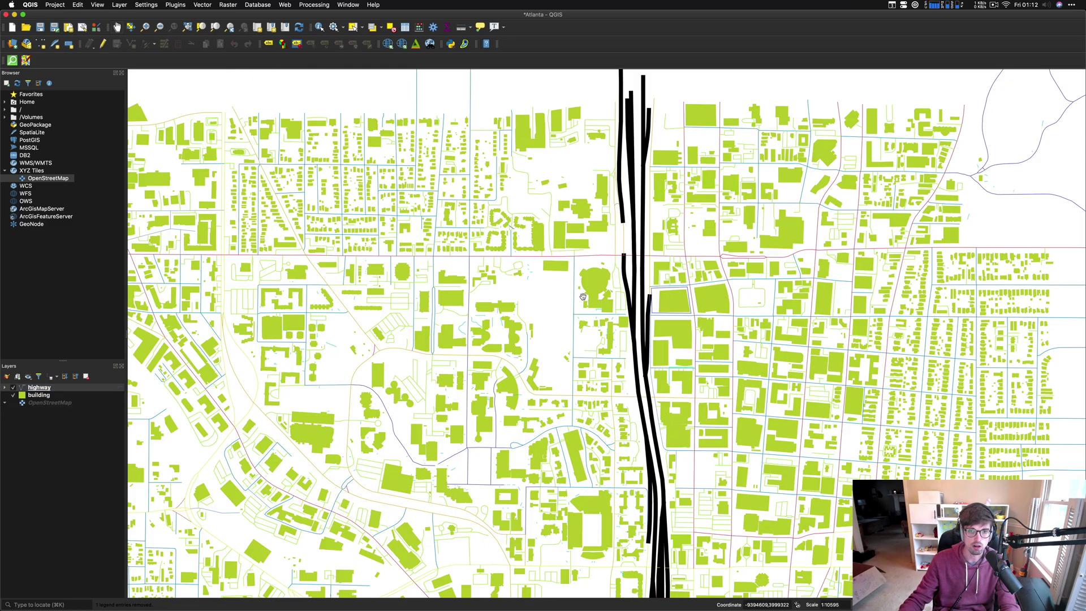
scroll(416, 410, "down", 3)
scroll(416, 410, "up", 3)
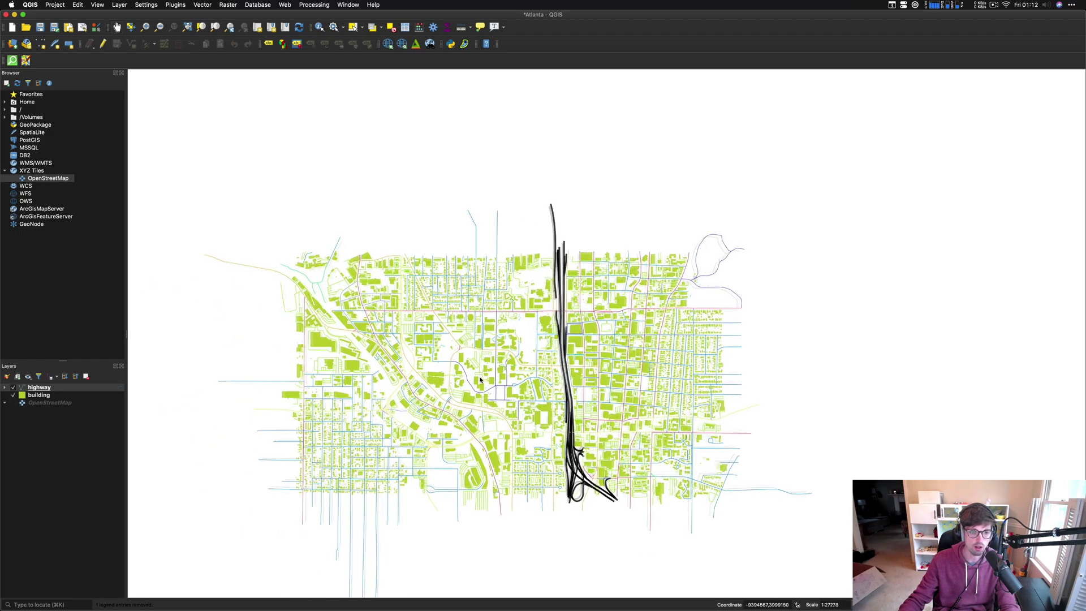
scroll(537, 313, "down", 1)
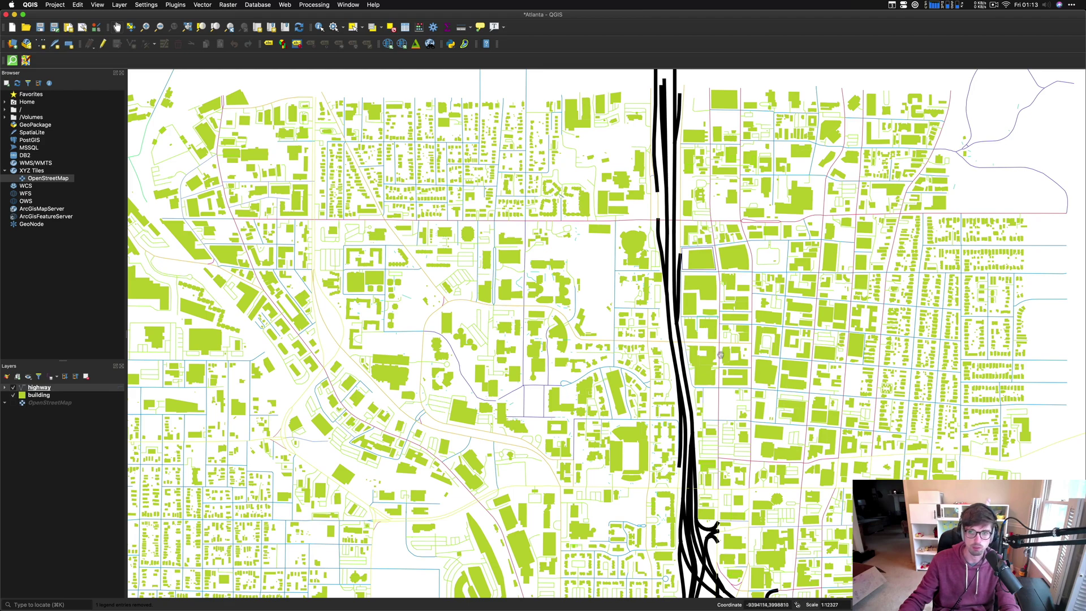
scroll(720, 355, "up", 2)
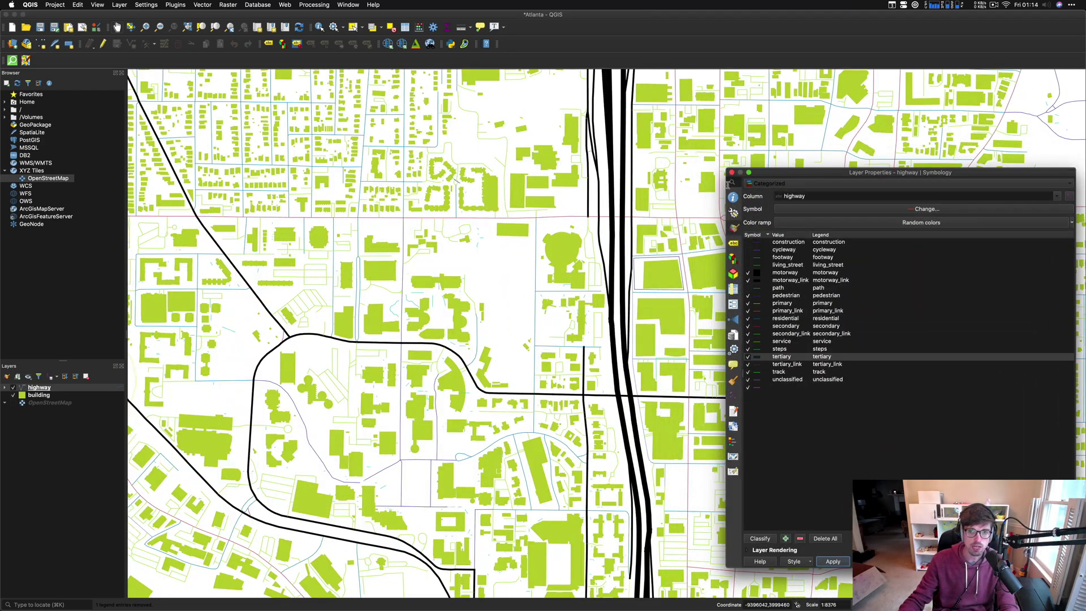
Recolour the highway road categories black, leaving footway and pedestrian lines green, and apply.
left_click(731, 172)
scroll(599, 184, "down", 3)
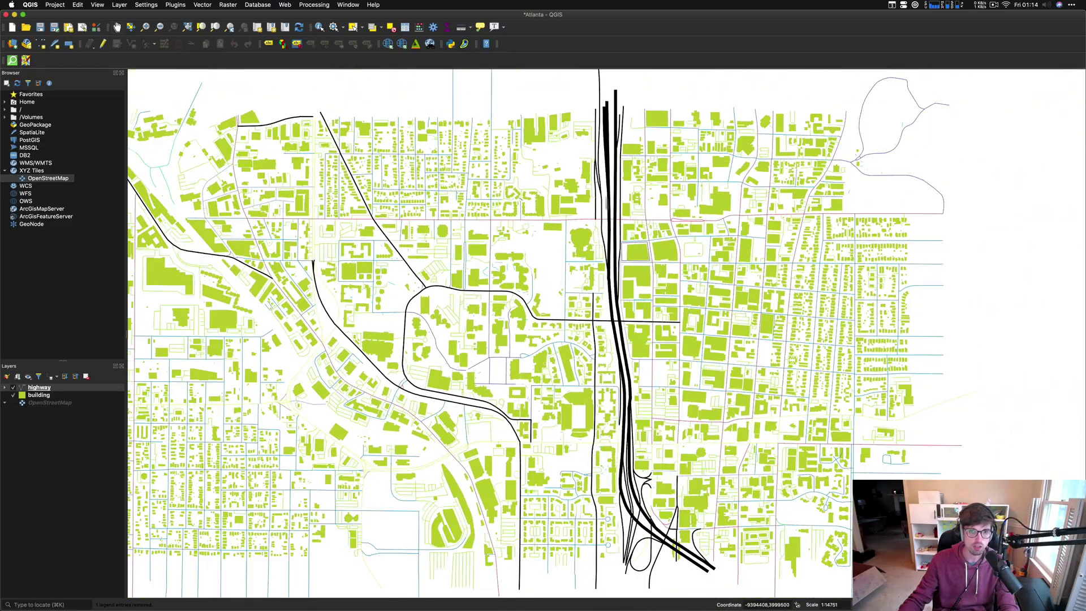
scroll(594, 271, "up", 4)
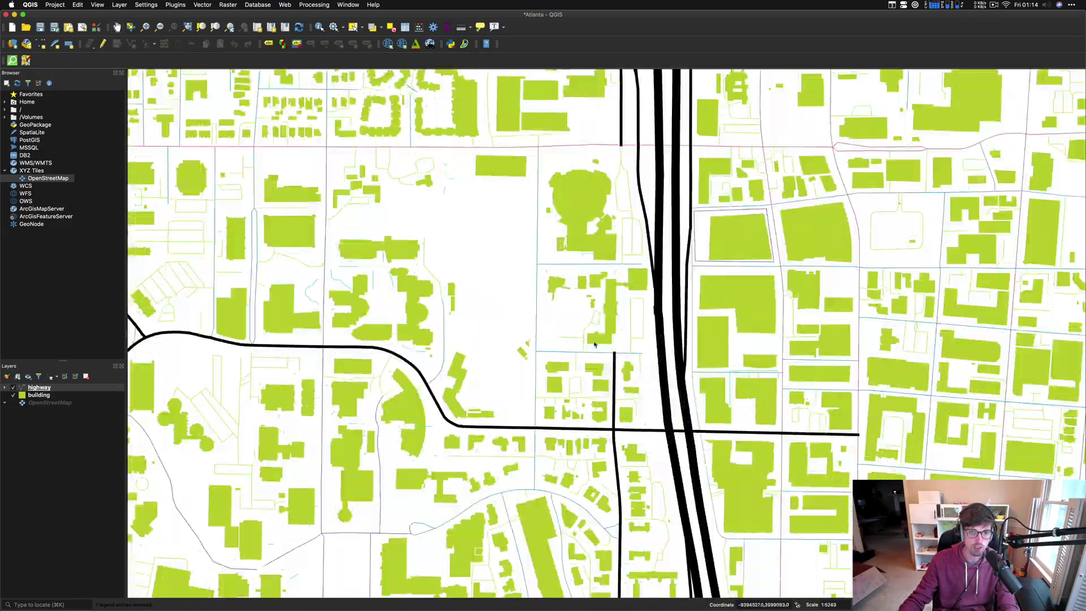
left_click_drag(455, 221, 571, 338)
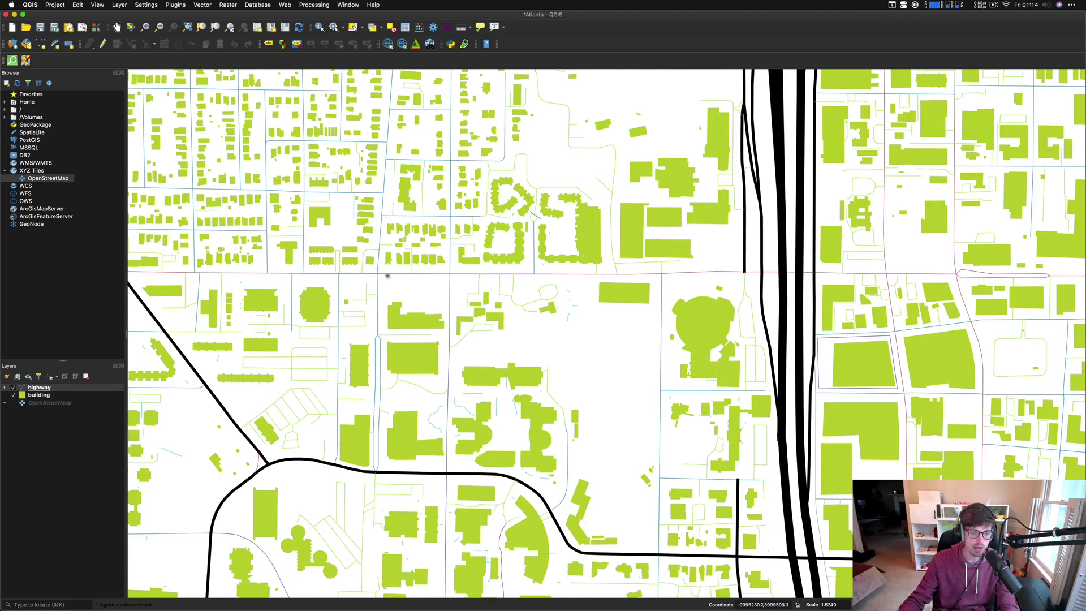
scroll(392, 277, "down", 4)
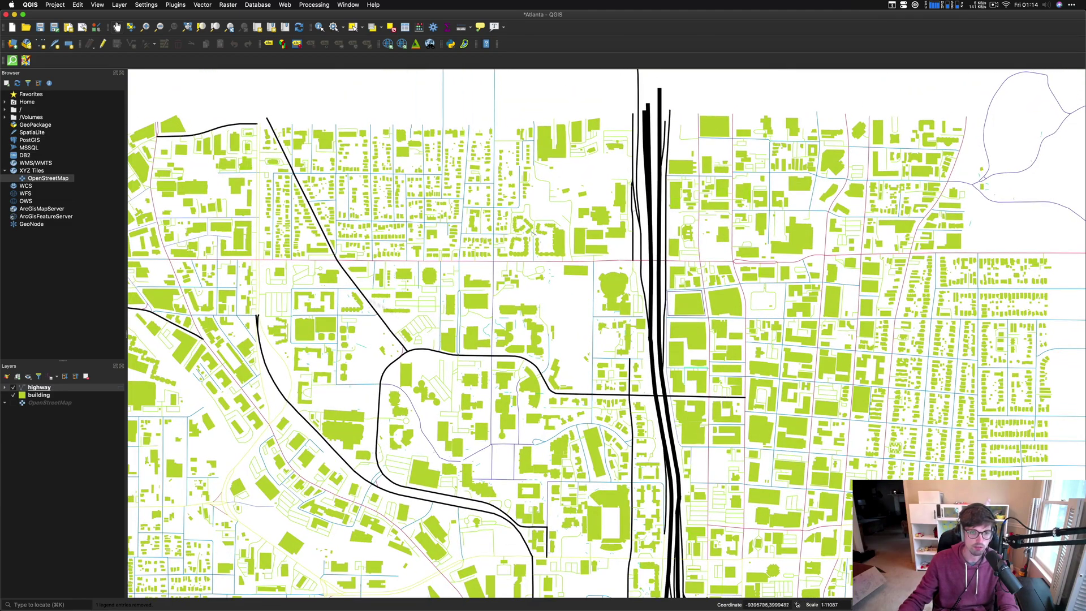
double_click(41, 388)
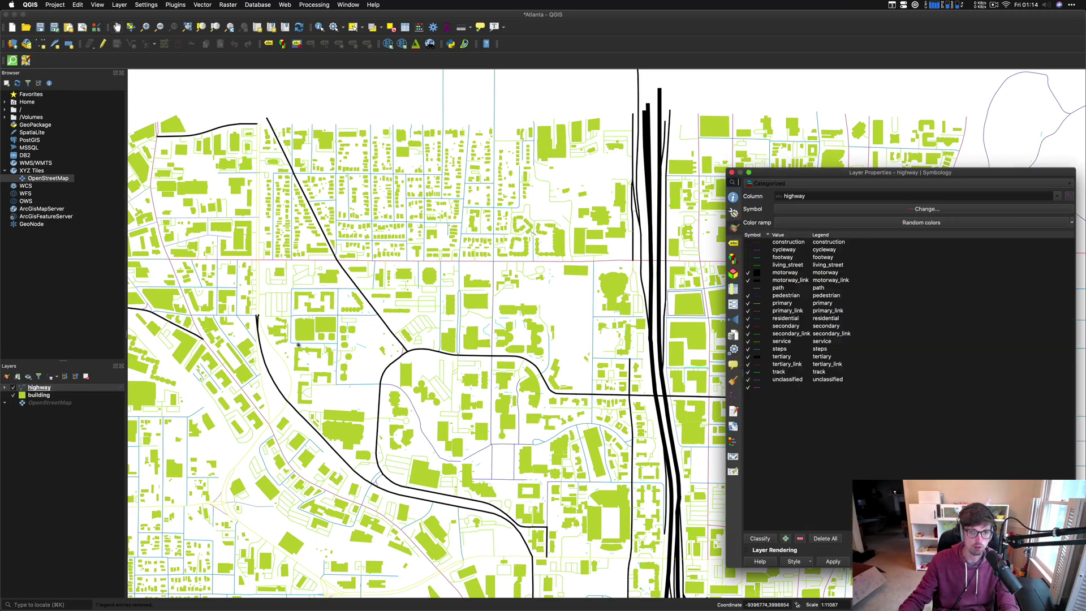
left_click_drag(790, 178, 620, 147)
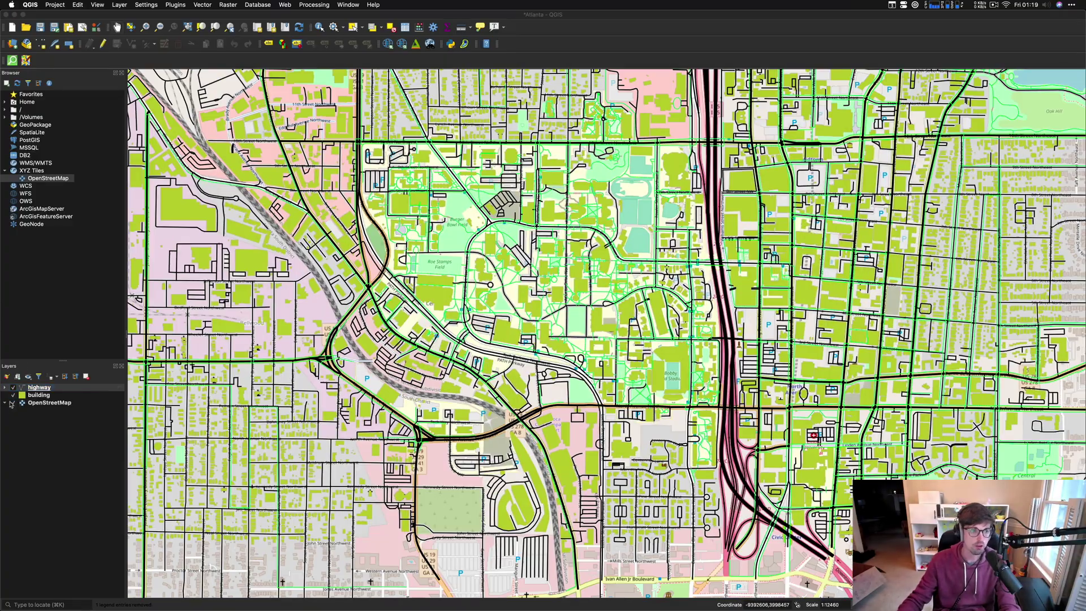
left_click(10, 403)
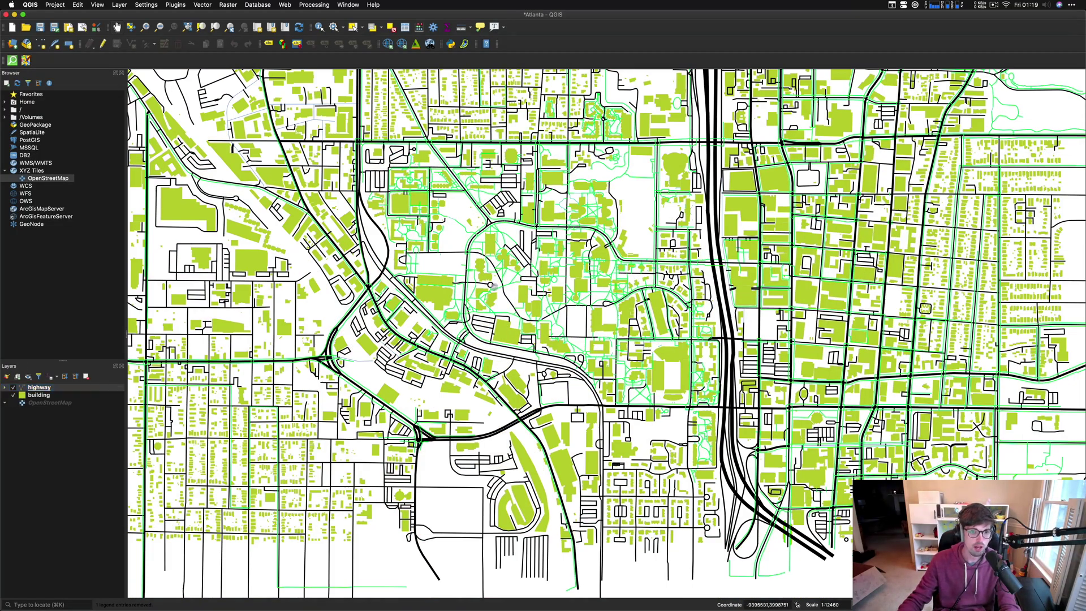
Show the OpenStreetMap basemap and toggle the highway layer to compare roads against it.
scroll(574, 311, "up", 2)
scroll(574, 311, "up", 3)
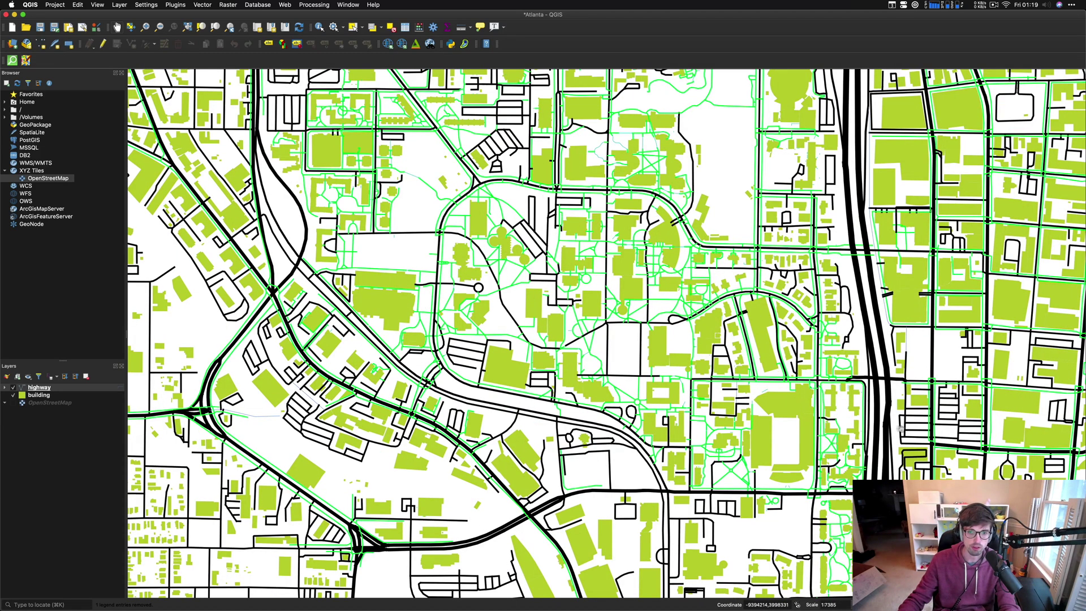
left_click_drag(619, 293, 556, 318)
scroll(484, 262, "up", 3)
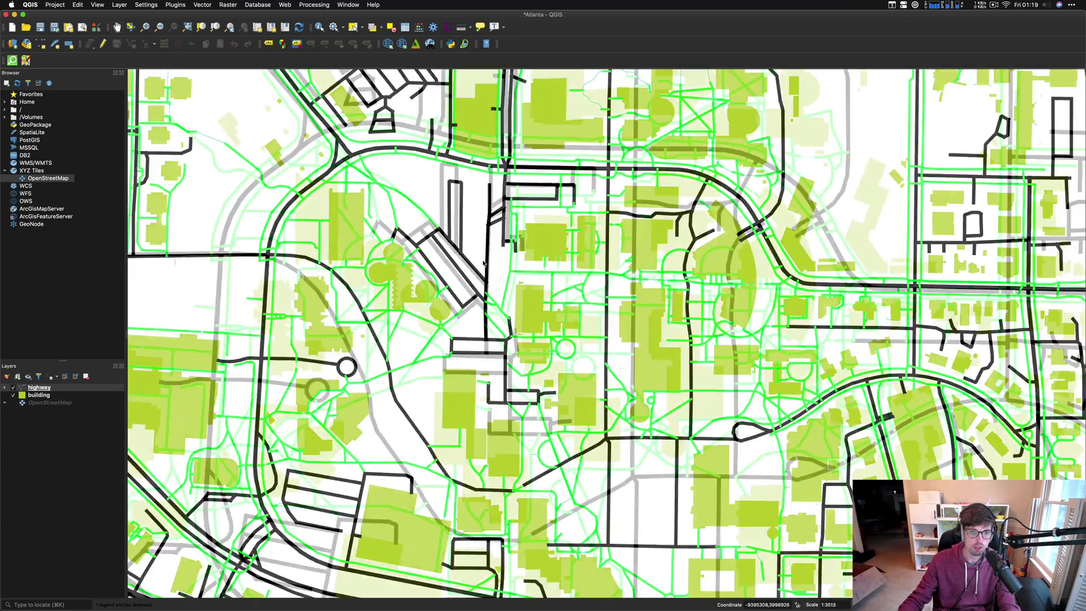
left_click(12, 404)
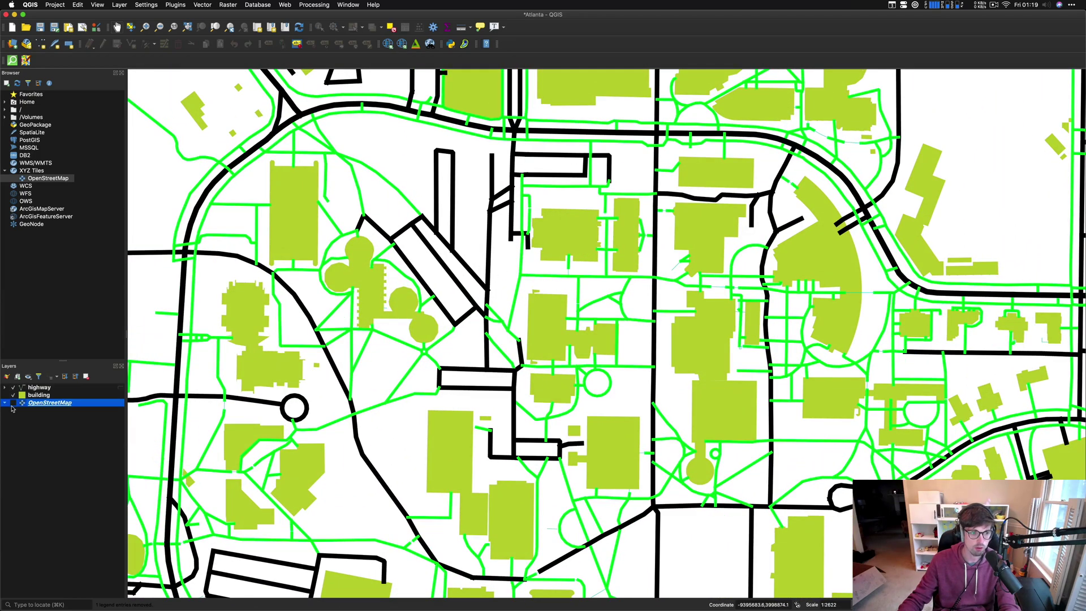
left_click(12, 403)
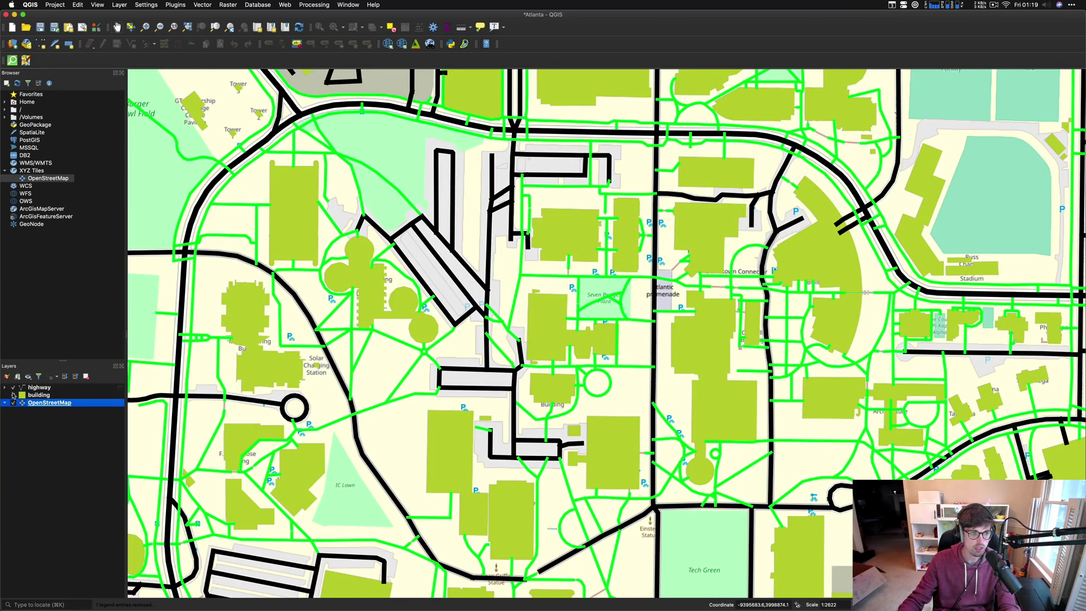
left_click(13, 387)
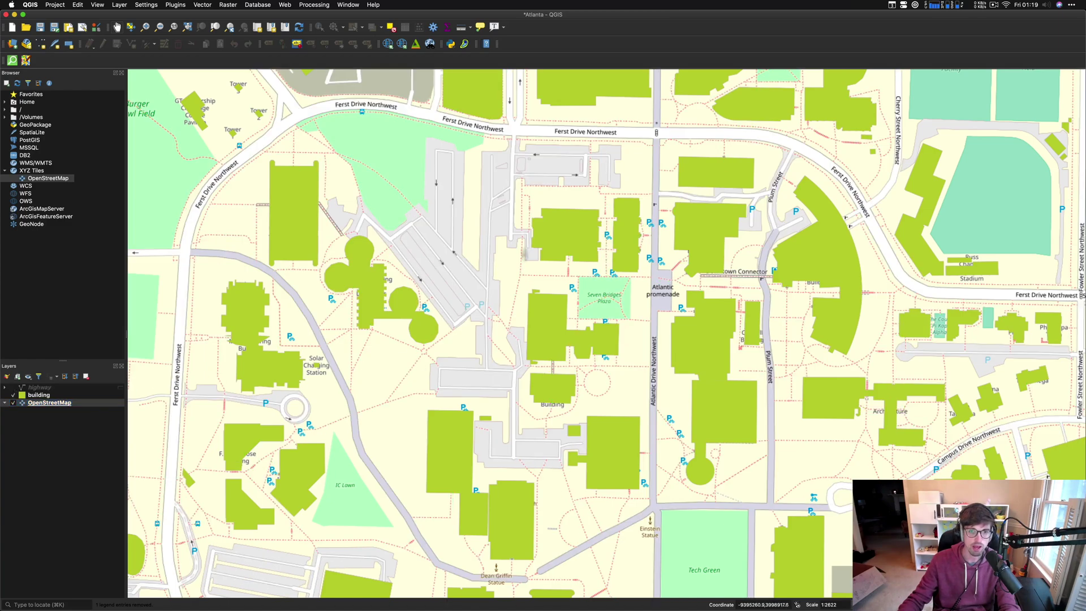
left_click(13, 388)
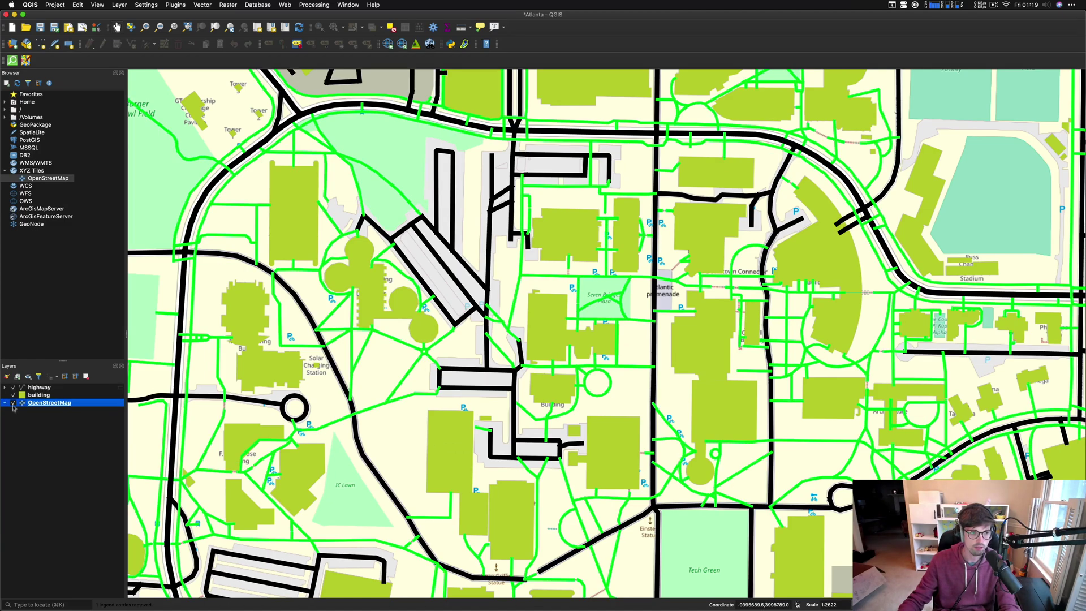
scroll(579, 400, "down", 3)
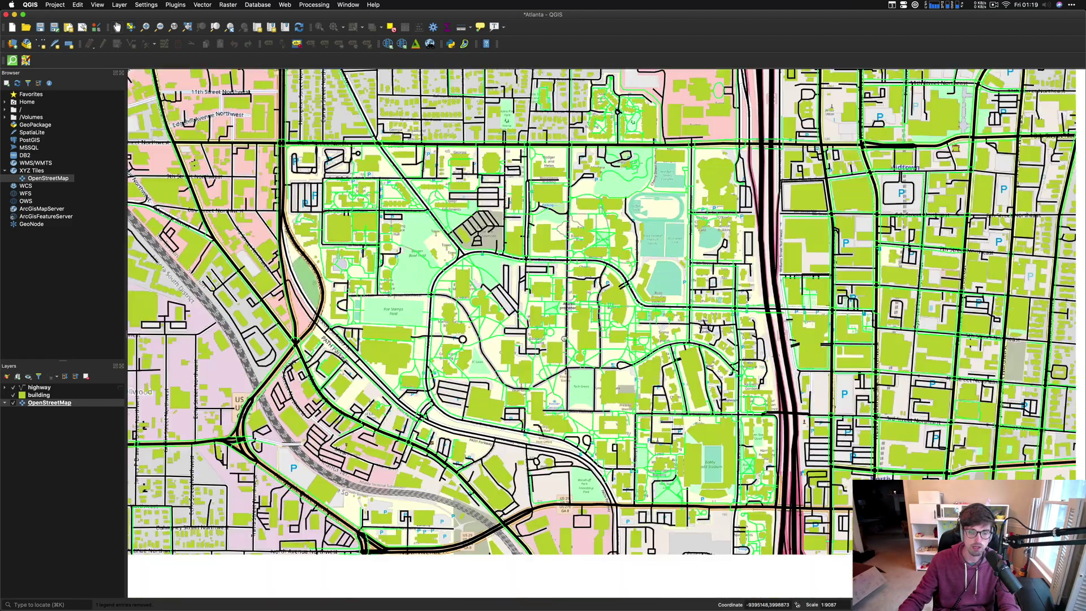
scroll(576, 306, "up", 2)
scroll(577, 306, "up", 2)
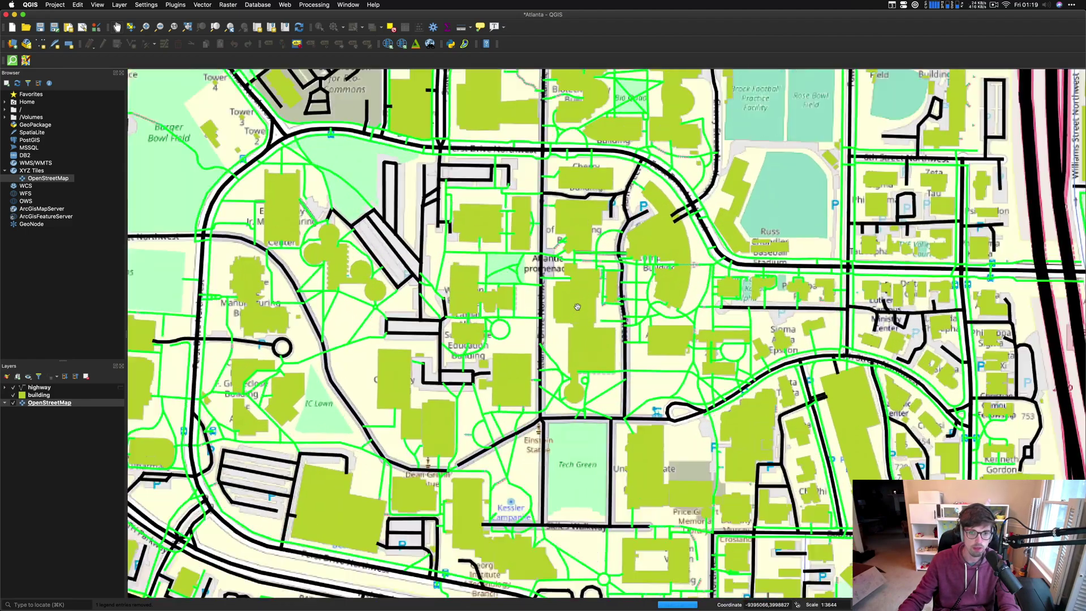
Change the footway category's line colour in highway Symbology to black.
double_click(40, 389)
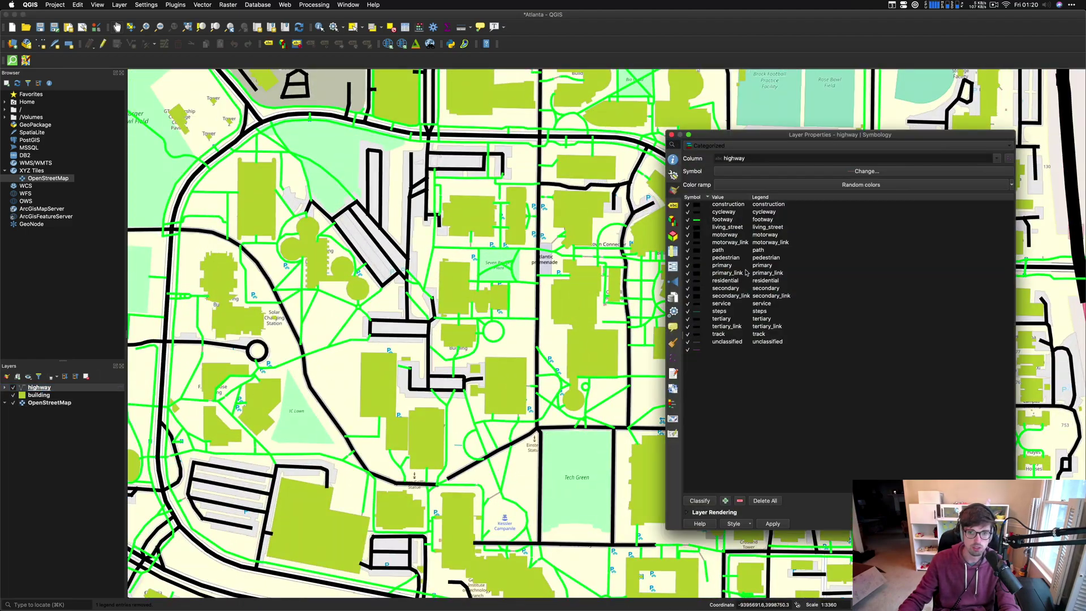
left_click(720, 220)
double_click(699, 220)
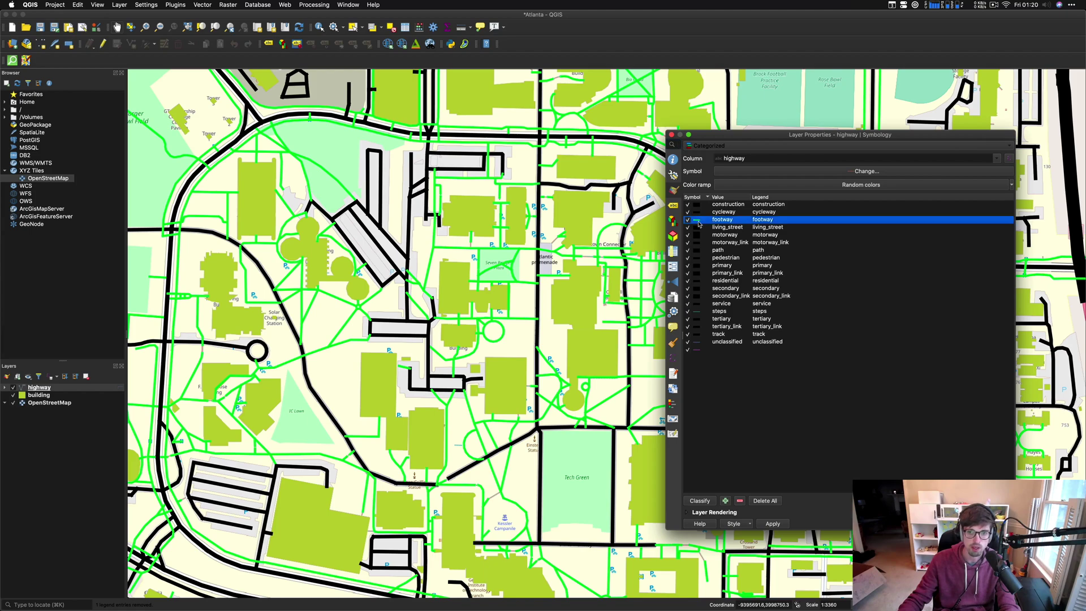
left_click(517, 301)
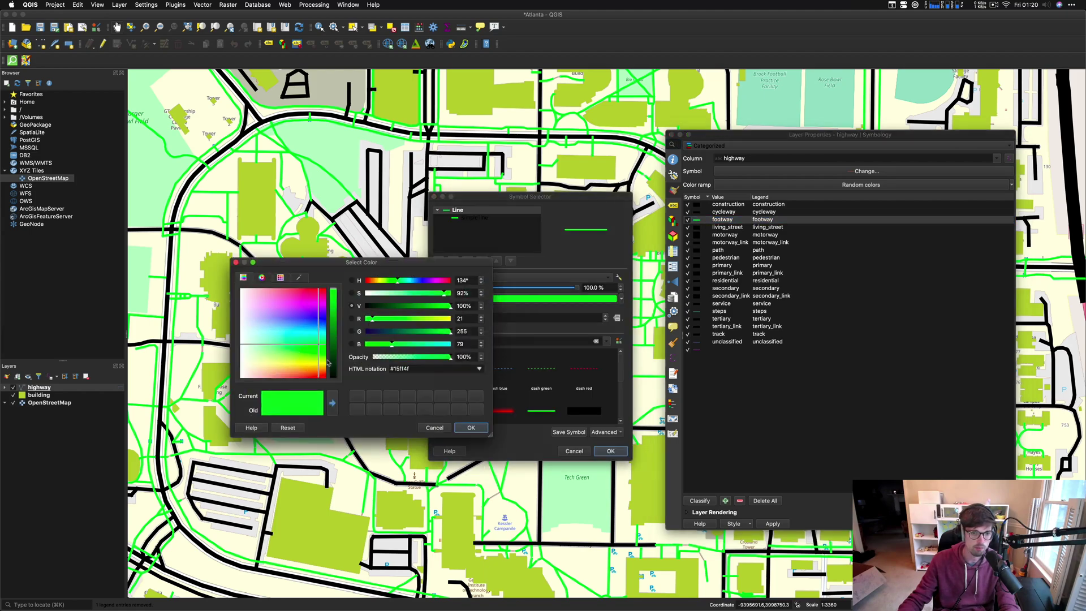
left_click_drag(328, 363, 329, 377)
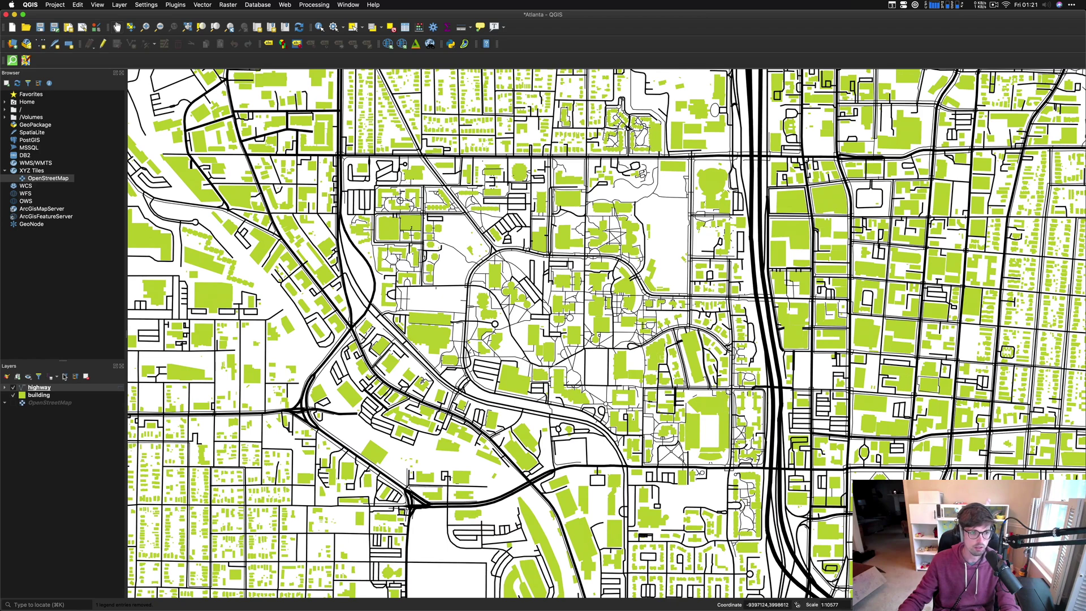
double_click(40, 387)
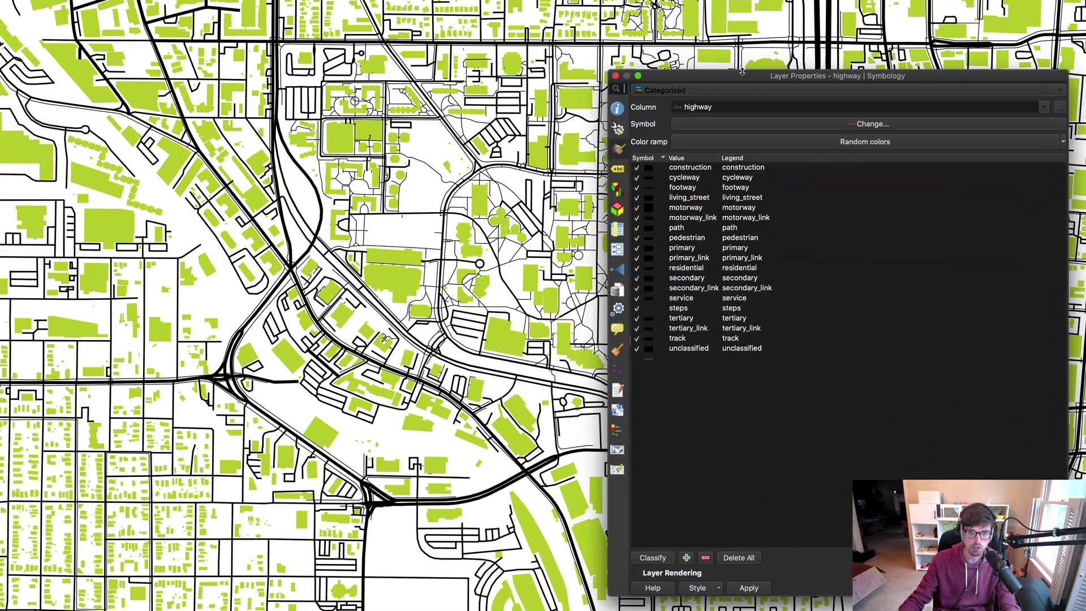
Save the highway layer's black road styling as Highway.qml in the Styles folder.
left_click_drag(742, 72, 706, 0)
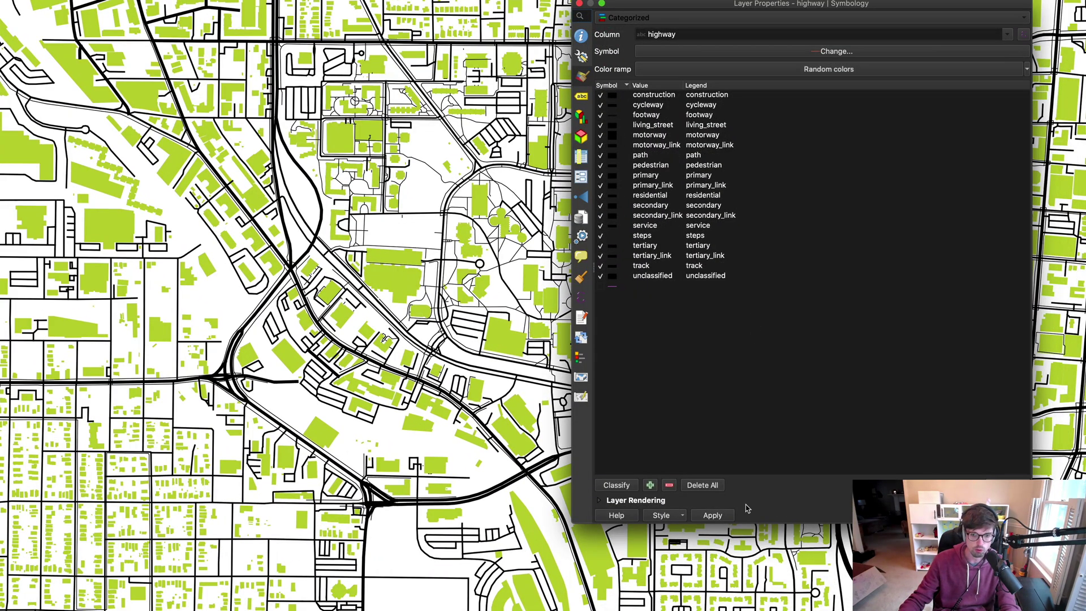
left_click(681, 516)
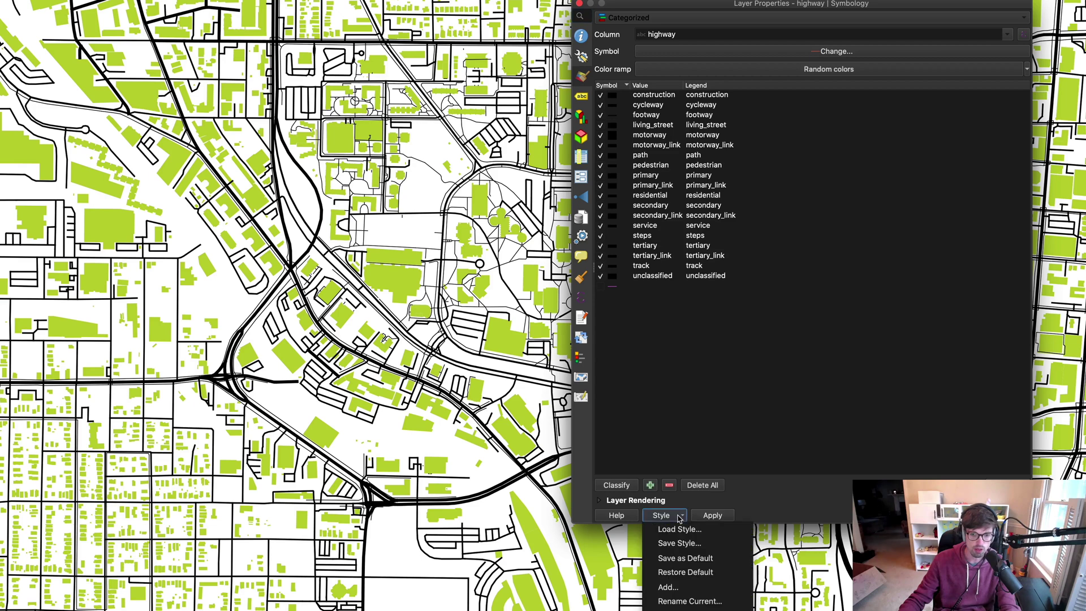
left_click(679, 543)
left_click(506, 117)
type("Highway")
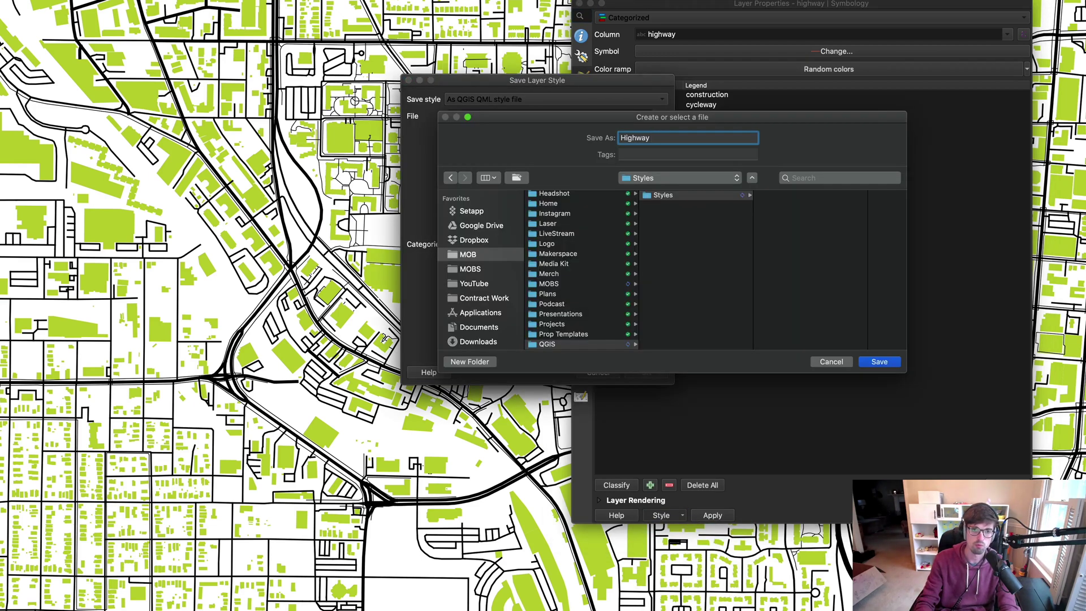
key("Return")
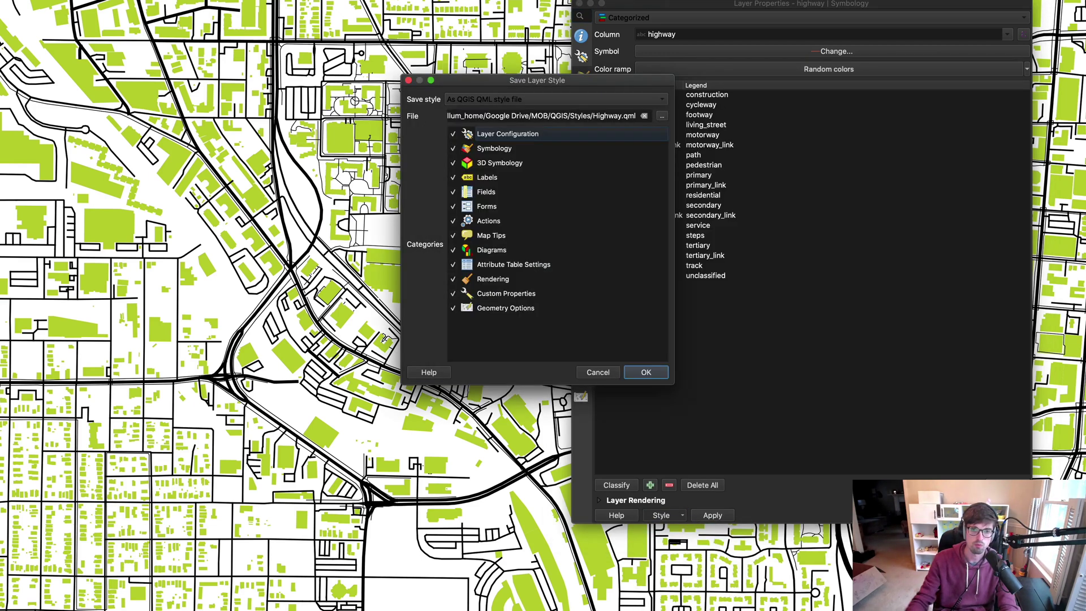
left_click(644, 372)
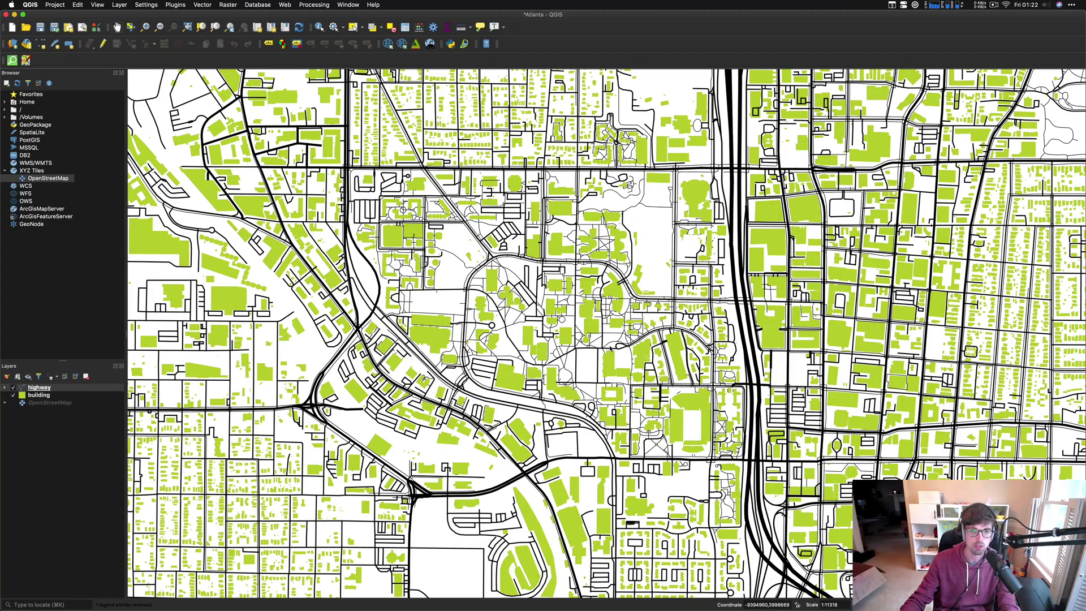
scroll(613, 335, "down", 5)
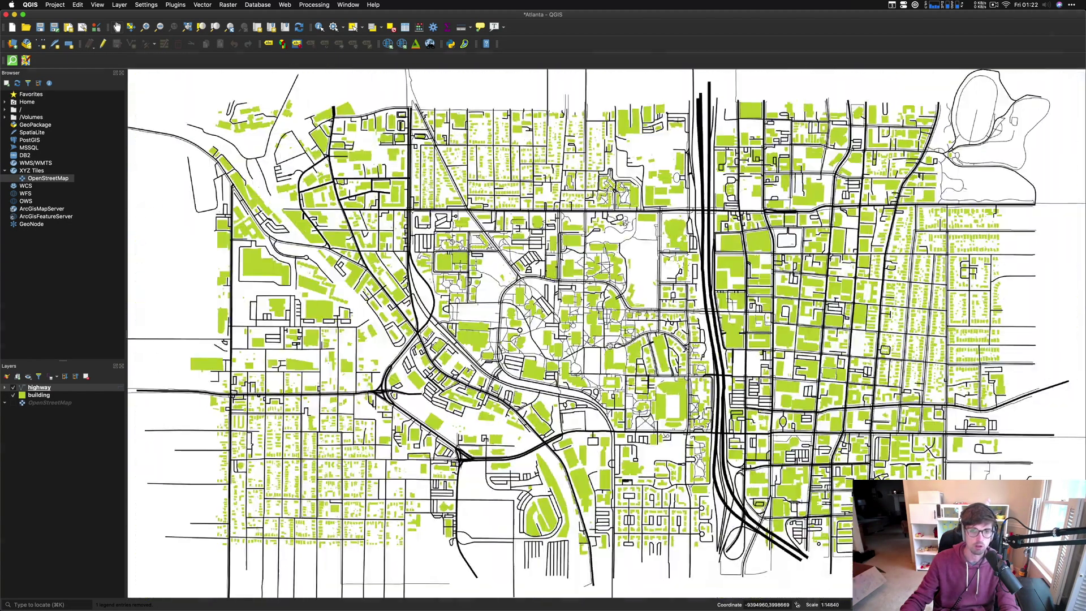
Export the current Atlanta map view to PDF as atlanta.pdf.
scroll(610, 345, "up", 5)
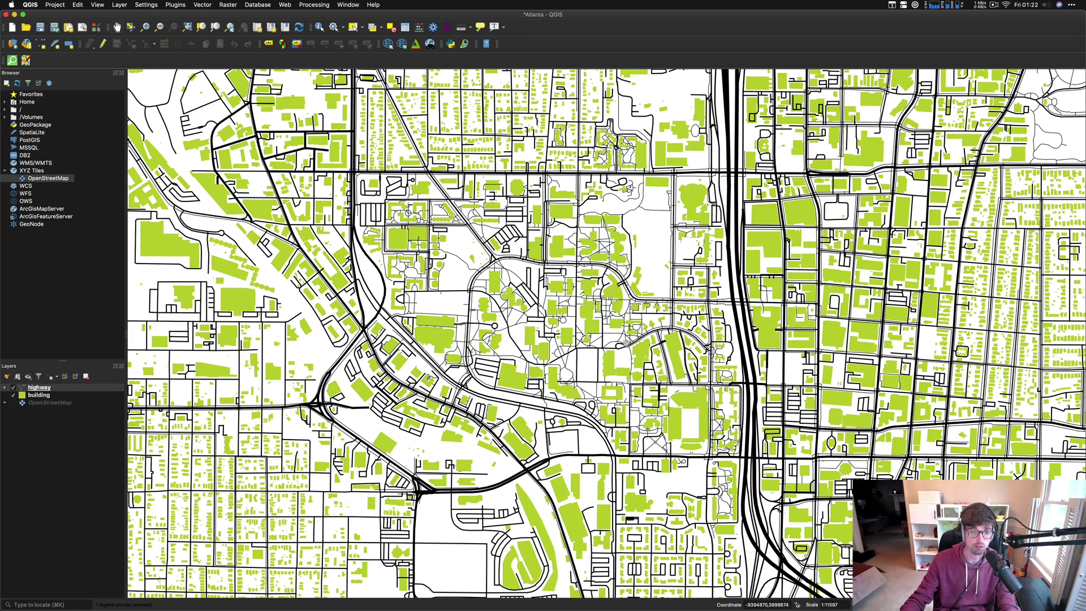
left_click(77, 5)
mouse_move(55, 4)
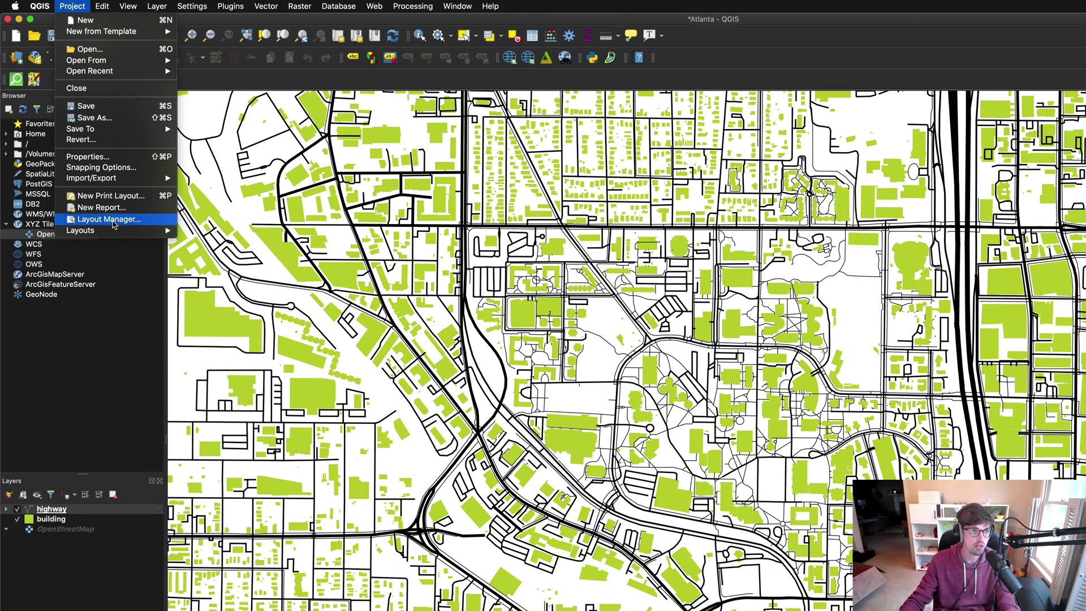
mouse_move(105, 177)
left_click(206, 191)
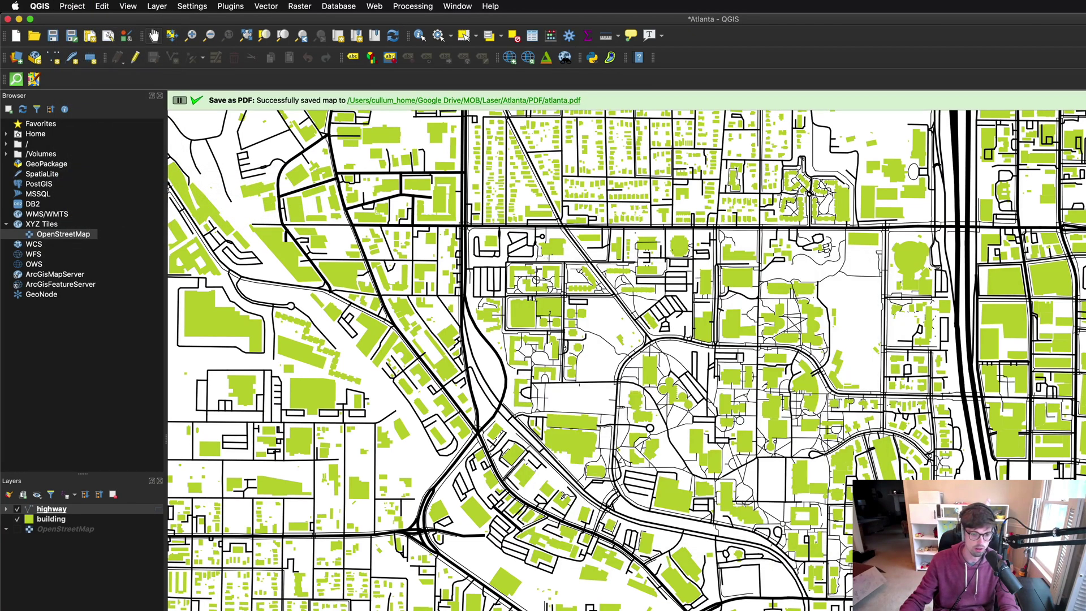
Launch Adobe Illustrator through Spotlight search.
key("super+space")
type("ill")
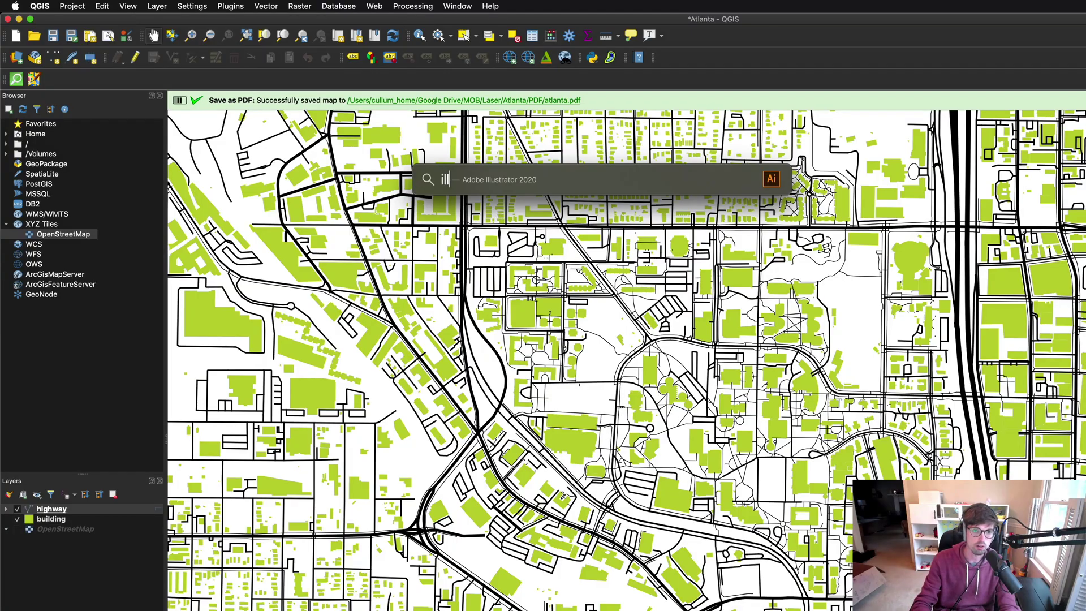
key("Return")
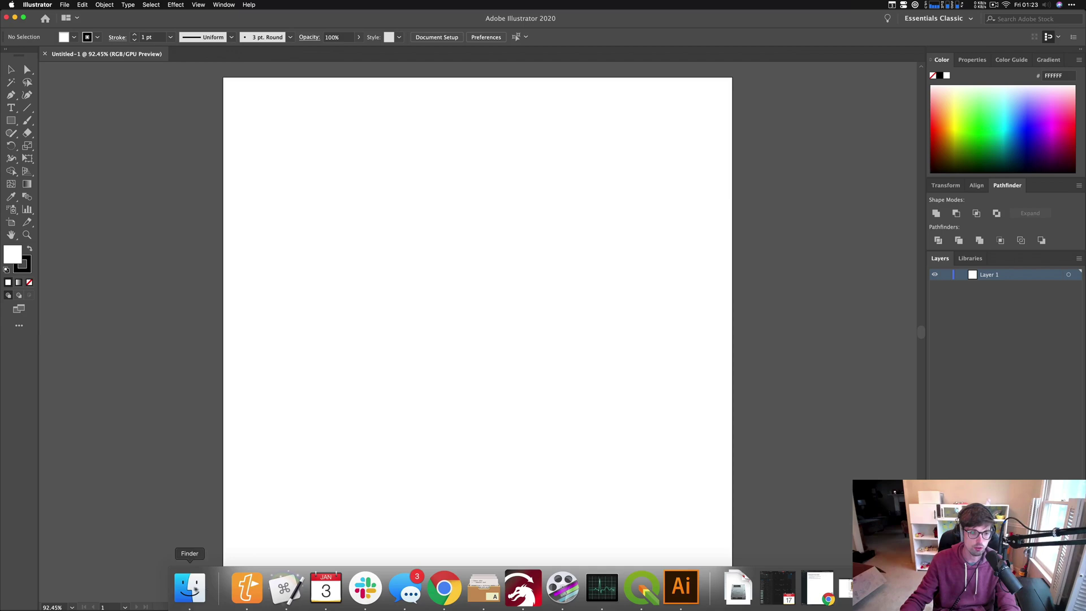
Place atlanta.pdf from the MOB folder into the Illustrator document and embed it.
left_click(189, 588)
left_click(678, 267)
left_click_drag(735, 200, 339, 253)
left_click_drag(362, 339, 456, 271)
left_click(126, 37)
Ungroup the embedded map and release its clipping mask.
scroll(502, 262, "down", 1)
scroll(502, 261, "down", 15)
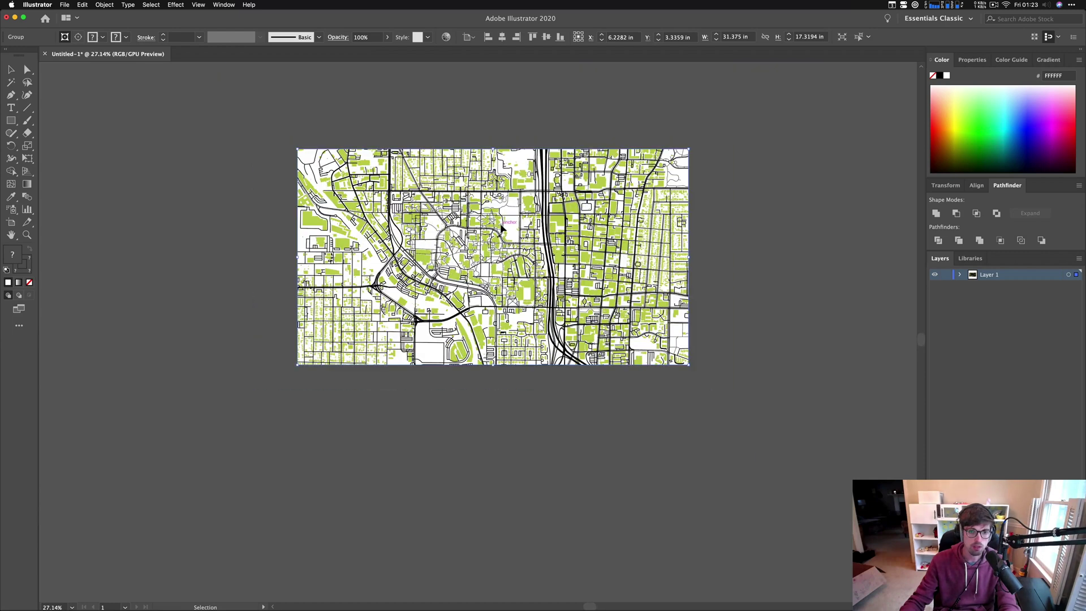
right_click(480, 231)
left_click(499, 299)
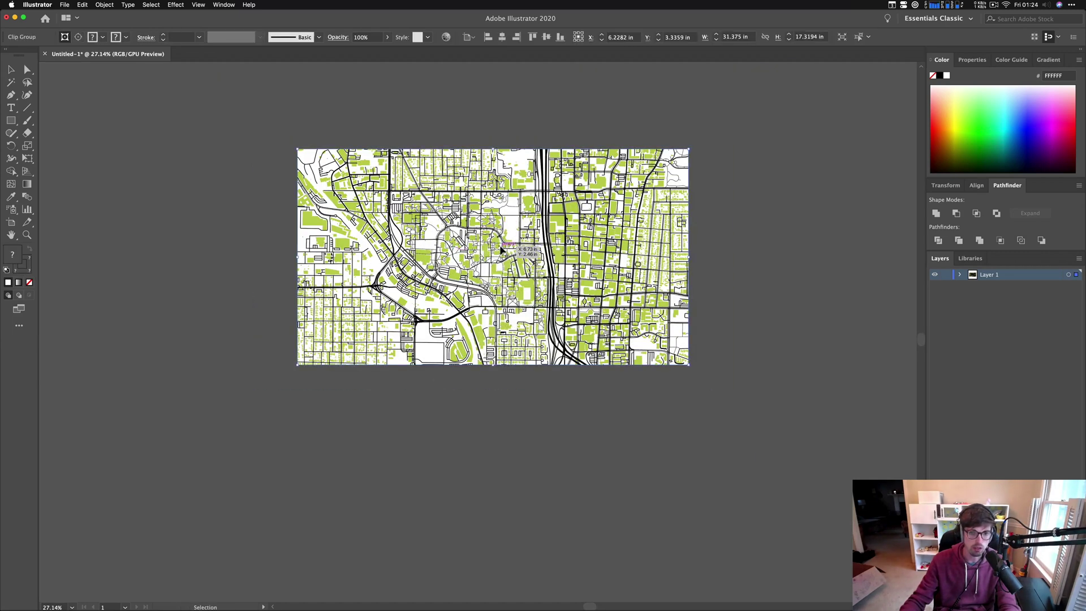
left_click_drag(501, 248, 505, 250)
right_click(505, 250)
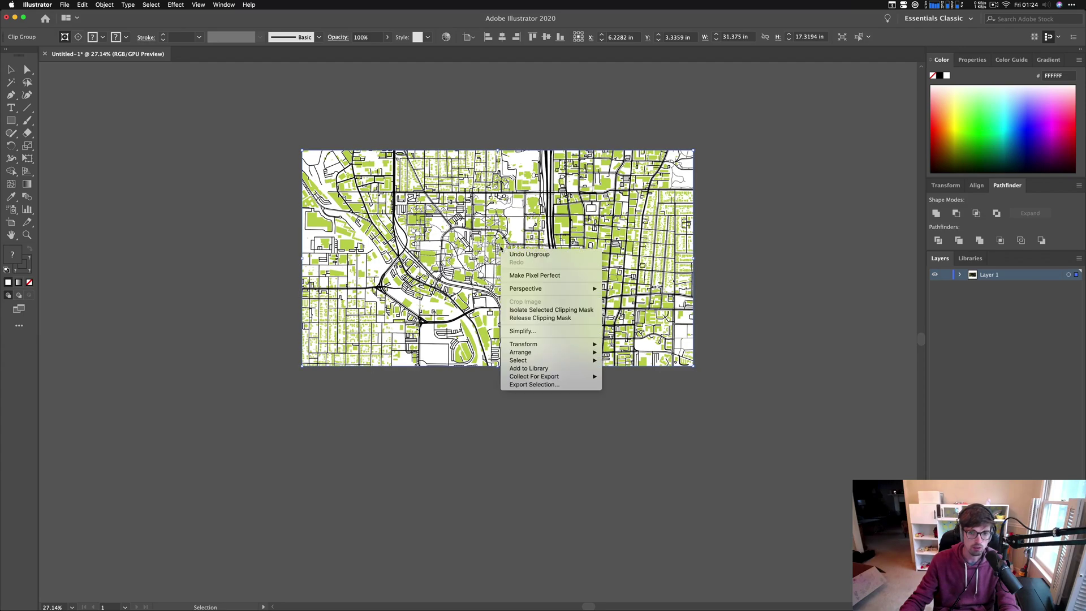
left_click(523, 320)
left_click(550, 480)
Add Layers 2 and 3 above the map and sample the buildings' lime-green fill.
scroll(682, 325, "up", 3)
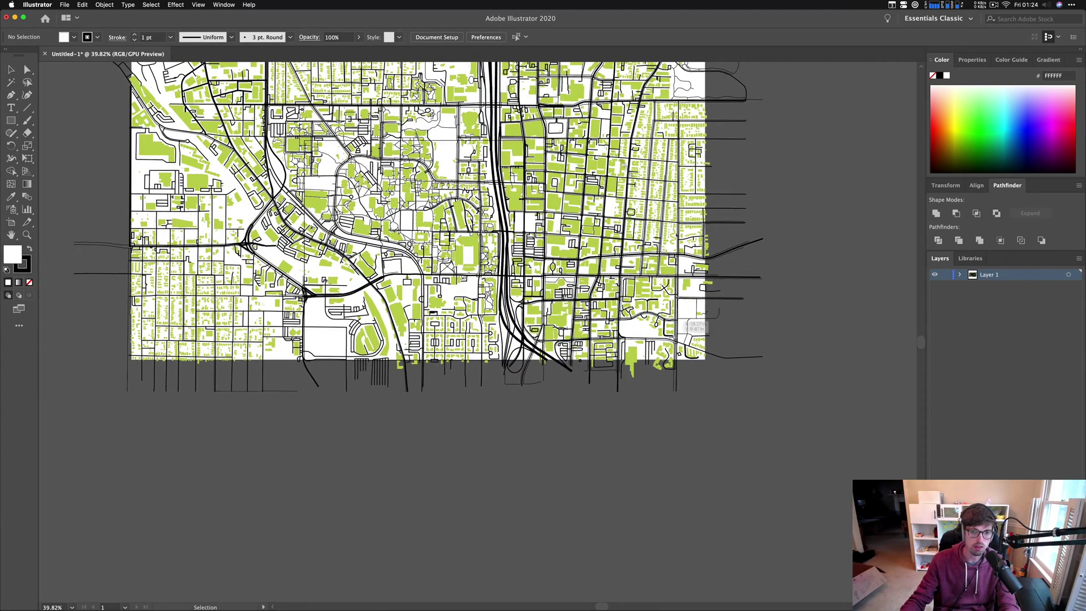
scroll(458, 327, "up", 4)
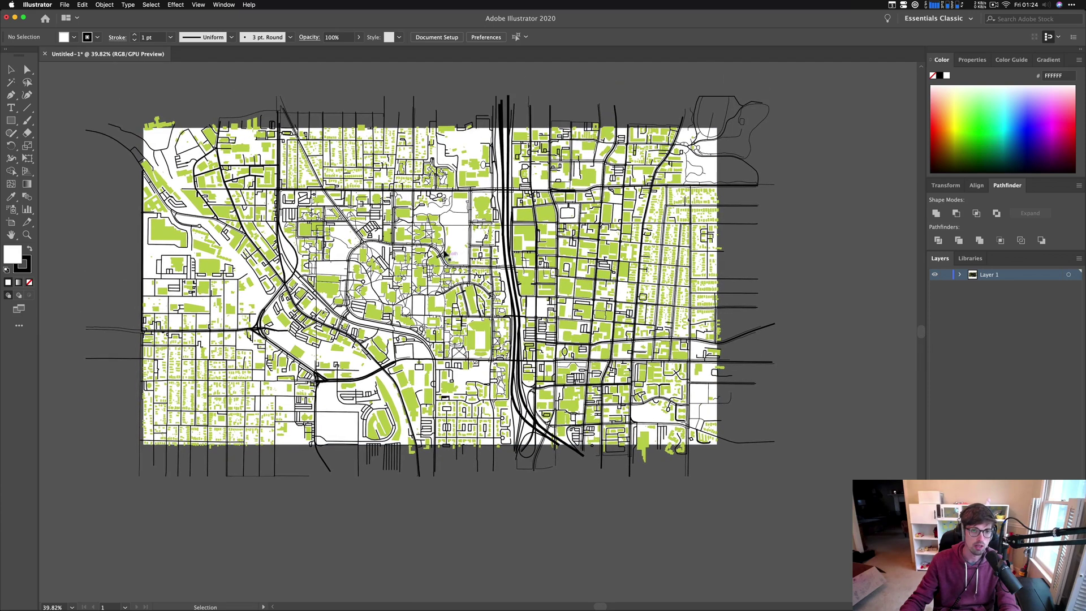
left_click(458, 241)
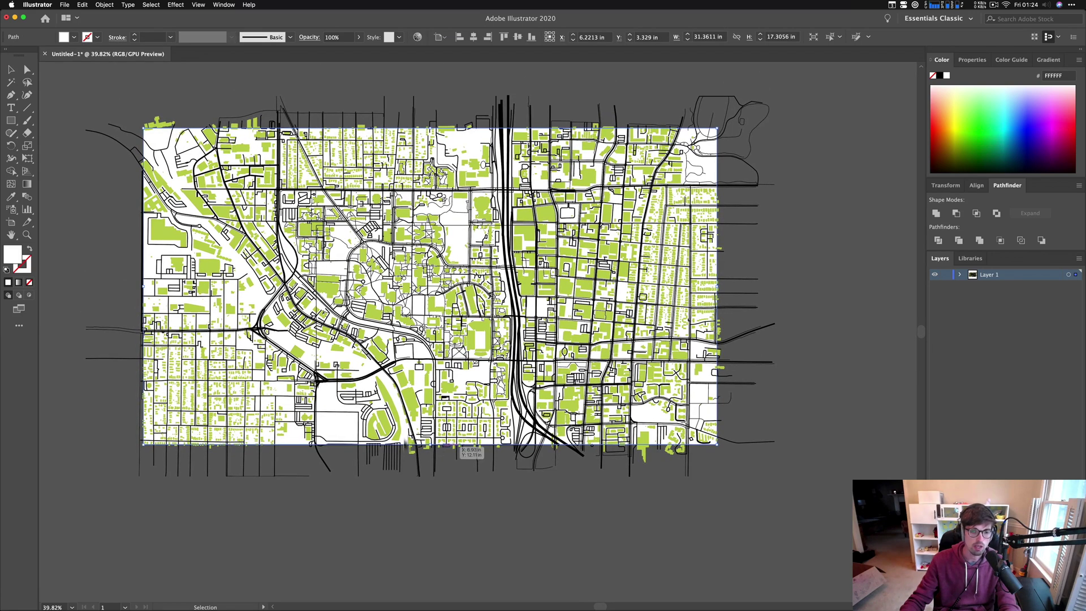
key("super+l")
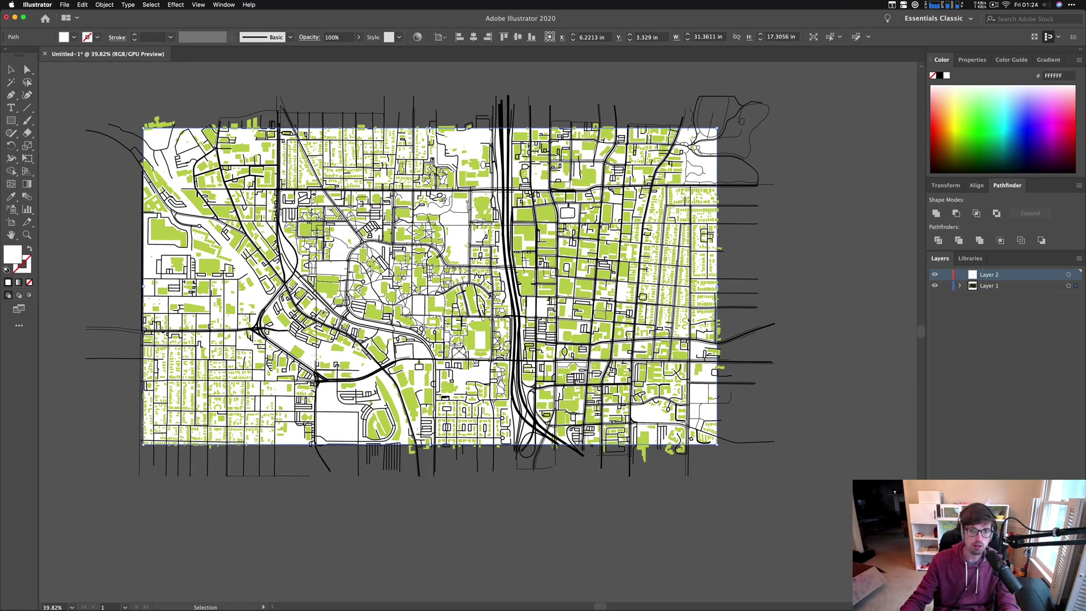
key("super+l")
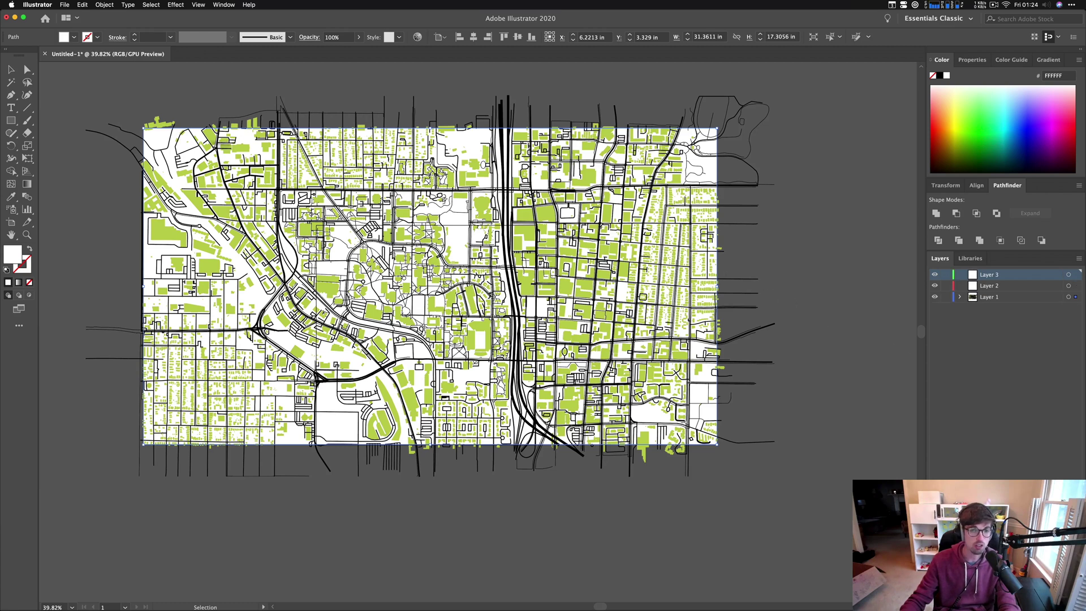
key("super+shift+a")
key("i")
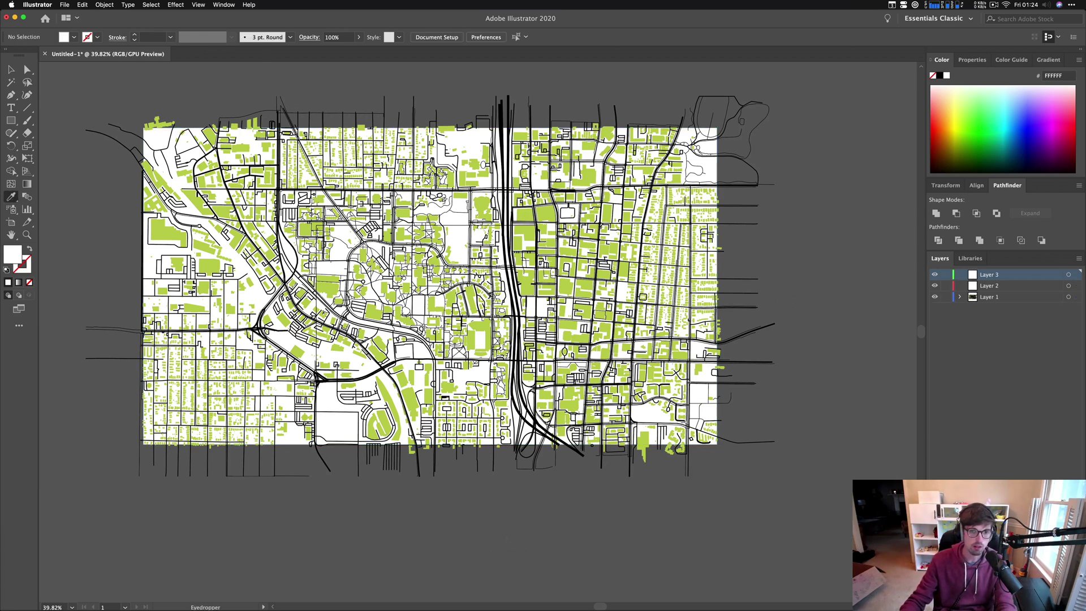
scroll(561, 214, "up", 5)
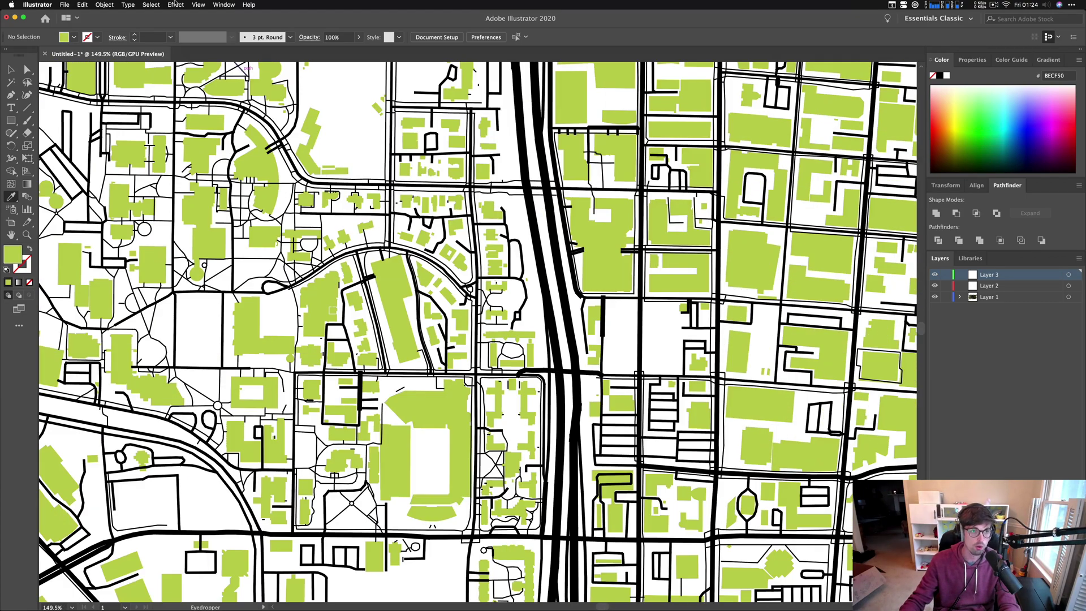
left_click(151, 4)
Select all lime-green buildings, move them to Layer 2 renamed Building, and unite them.
mouse_move(155, 90)
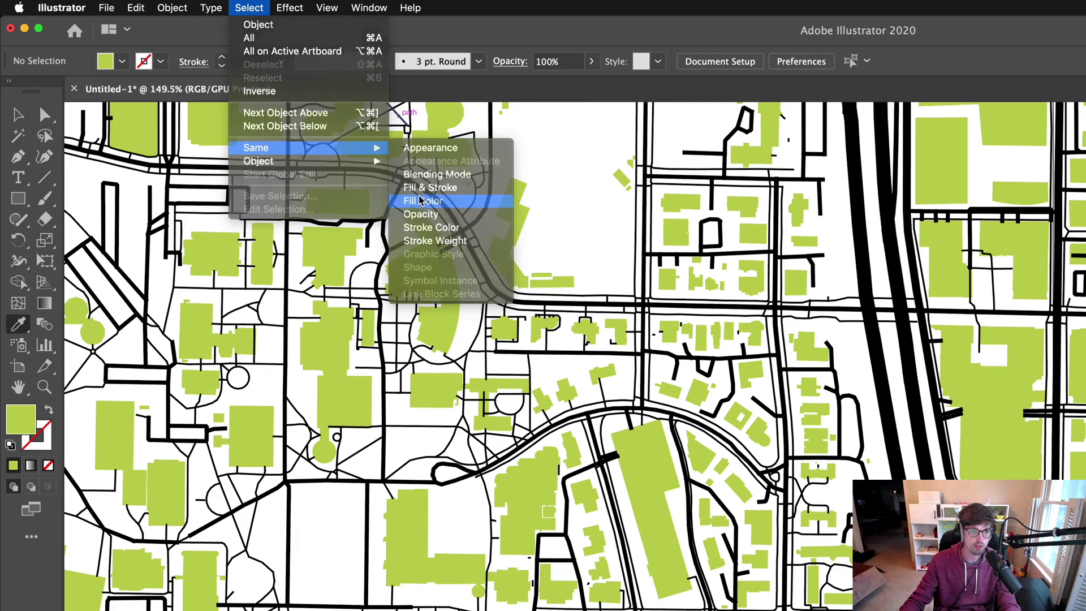
left_click(420, 201)
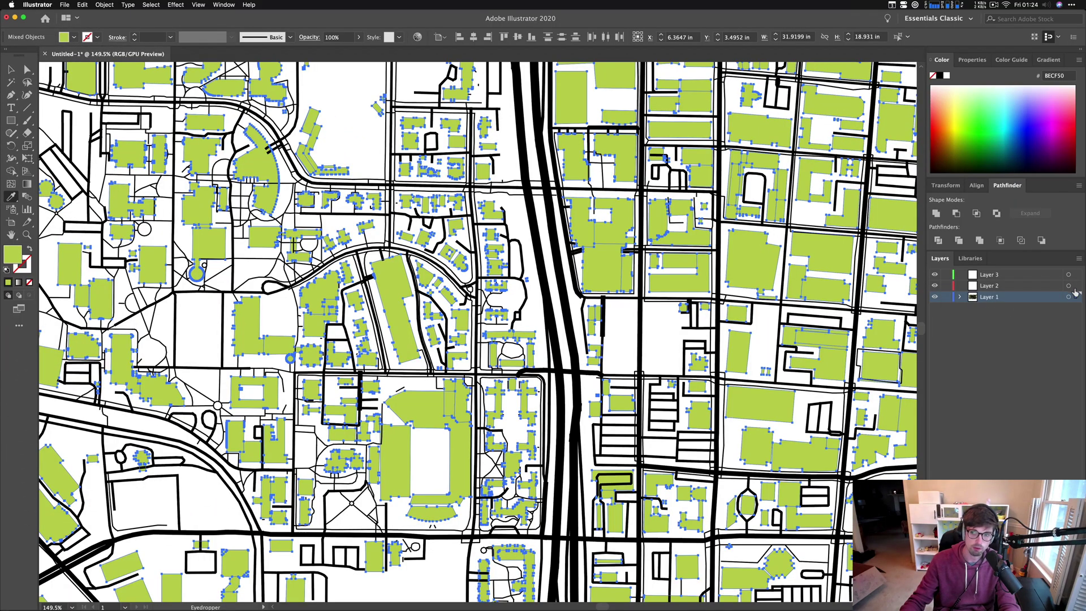
left_click_drag(1075, 294, 1075, 285)
double_click(997, 287)
type("B")
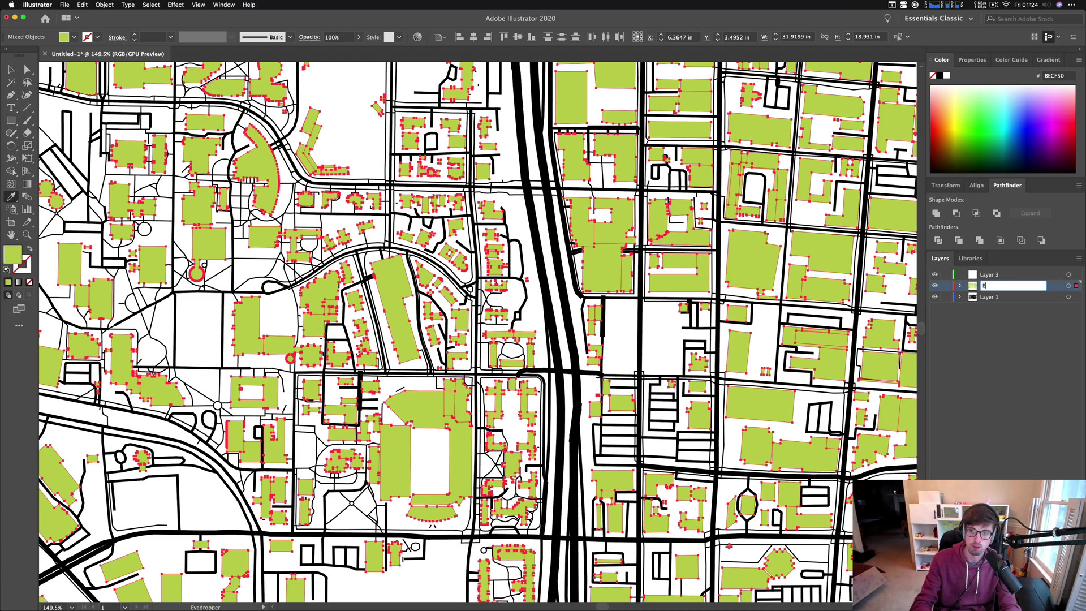
type("uilding")
key("Return")
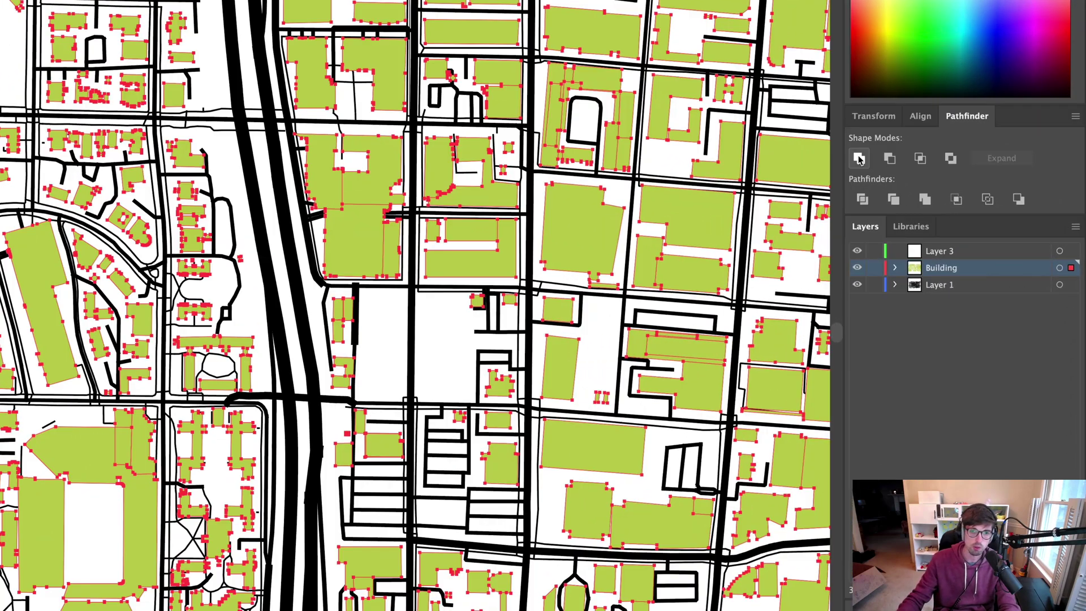
left_click(859, 158)
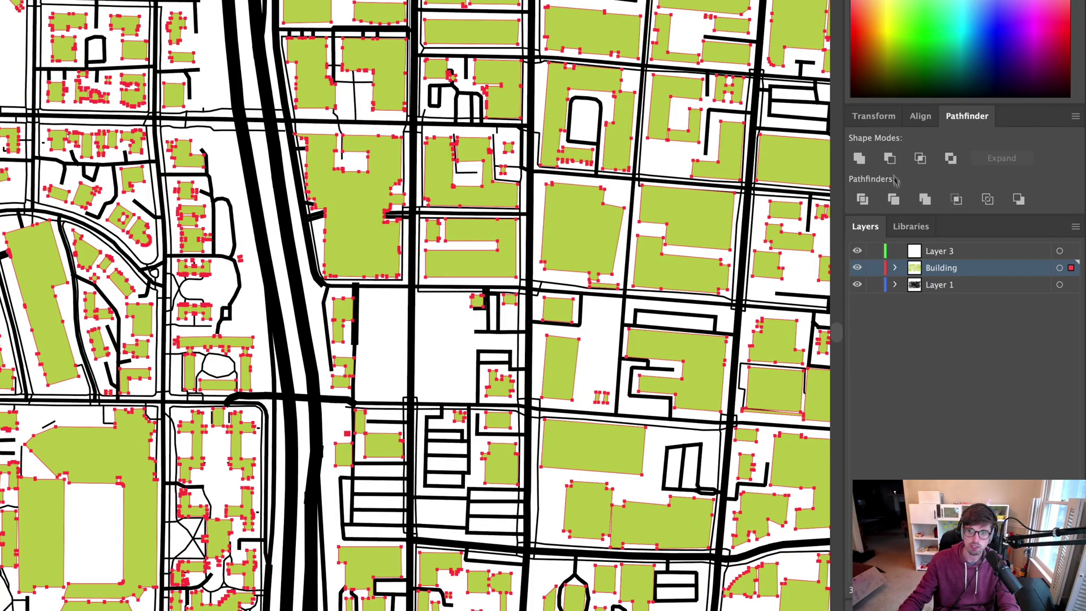
left_click(269, 362)
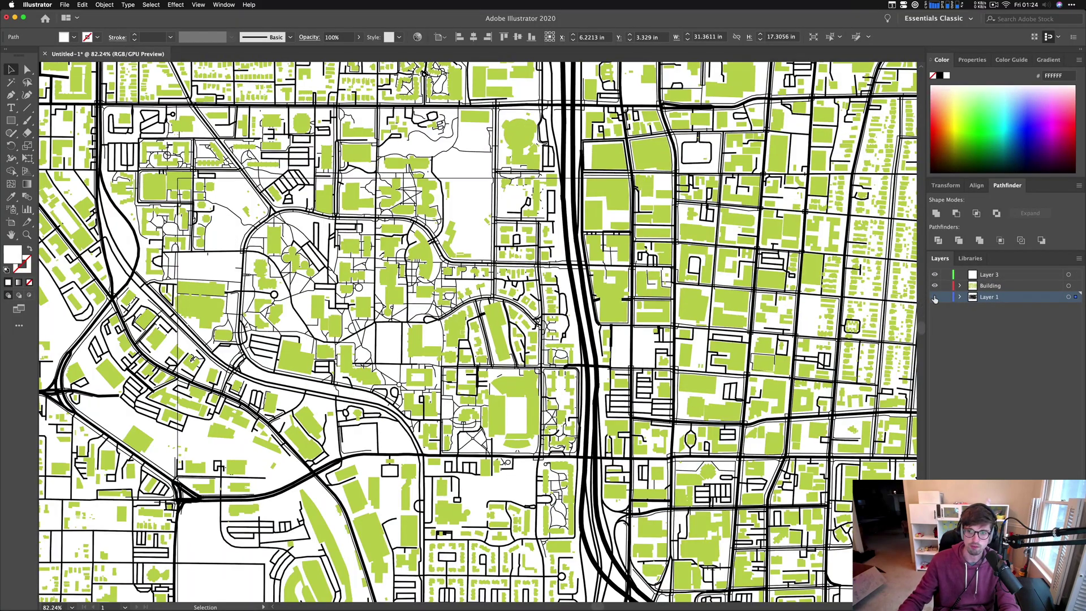
Toggle layer visibility so only the roads on Layer 1 are shown.
left_click(934, 297)
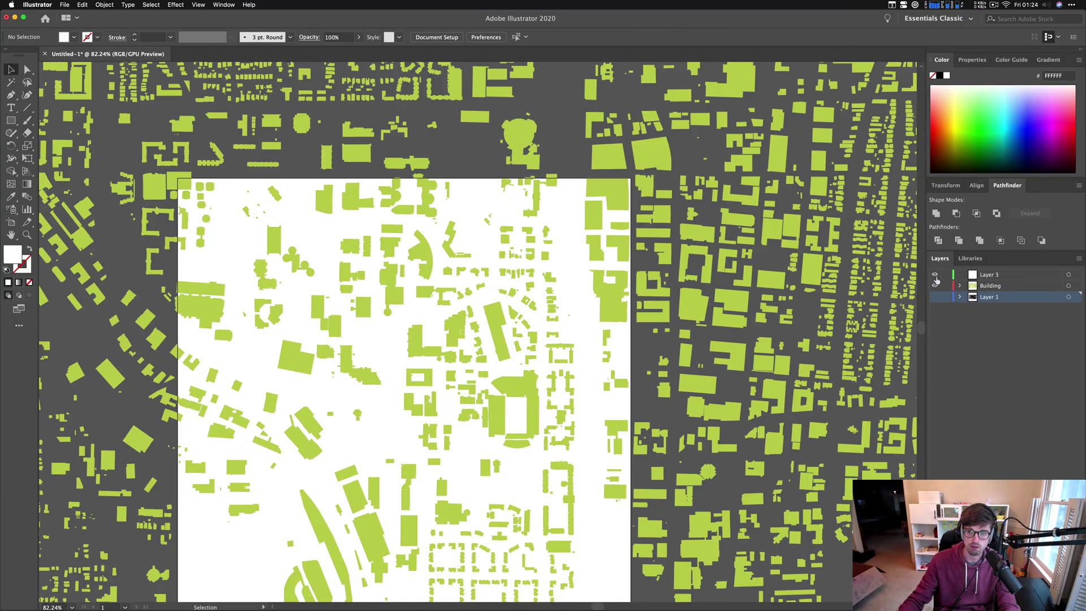
left_click(934, 286)
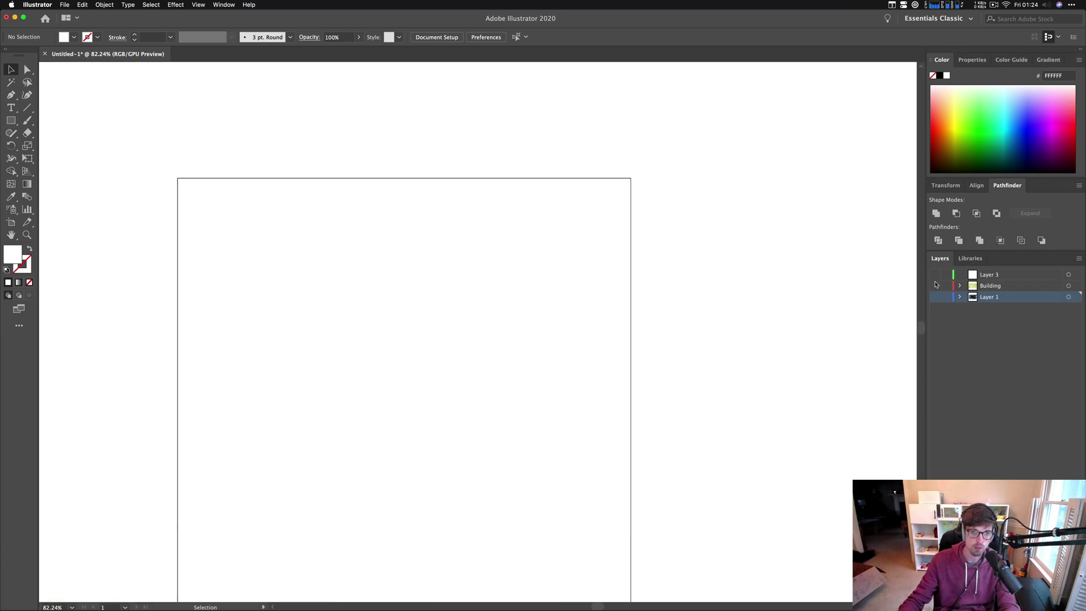
left_click(934, 286)
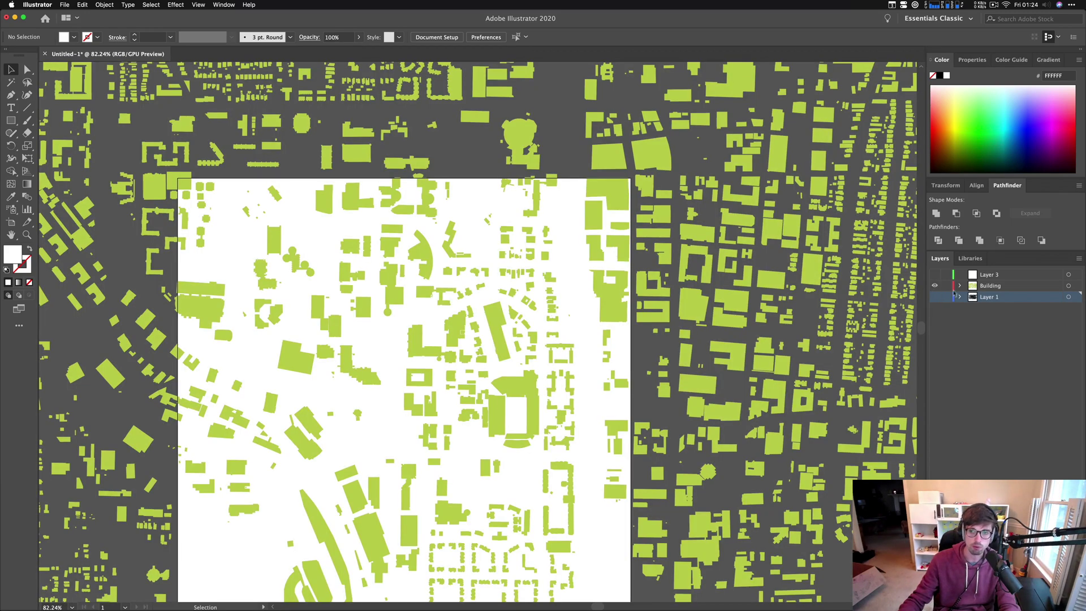
scroll(551, 291, "down", 5)
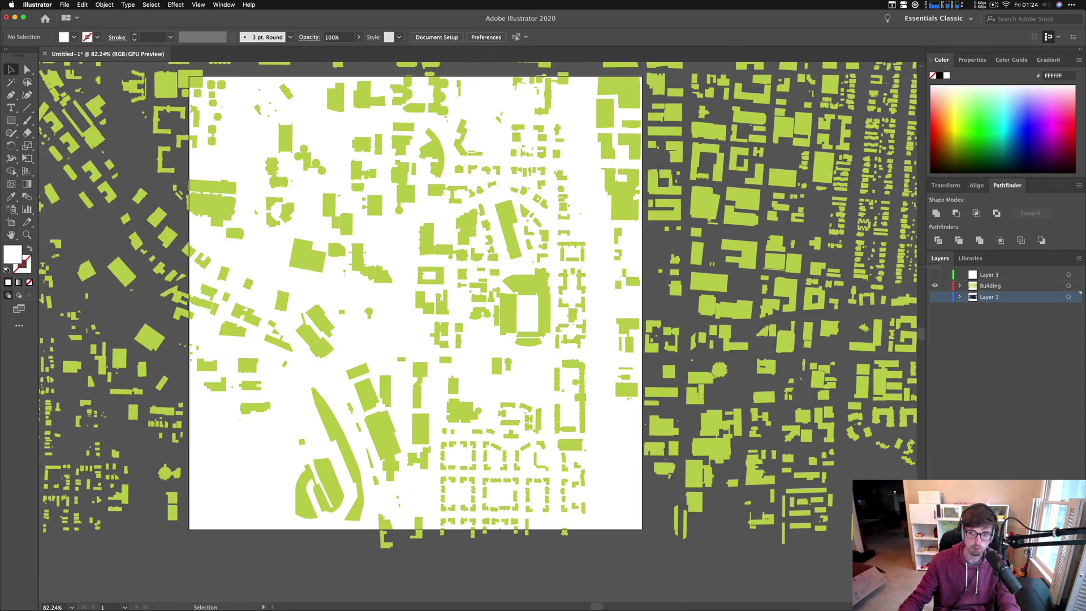
left_click(934, 297)
left_click(934, 286)
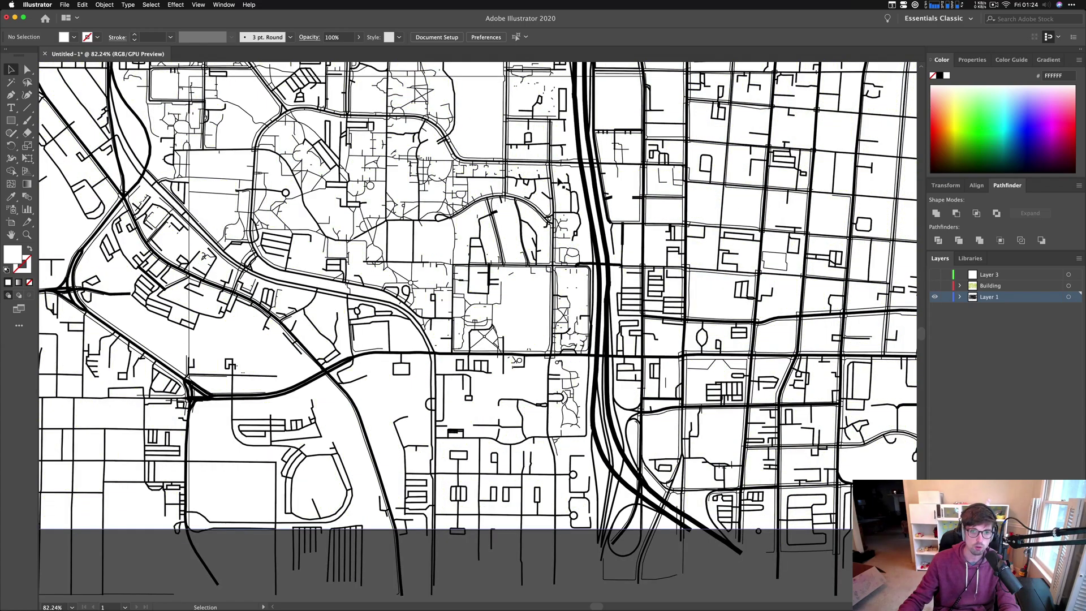
scroll(557, 182, "down", 6)
scroll(532, 235, "down", 1)
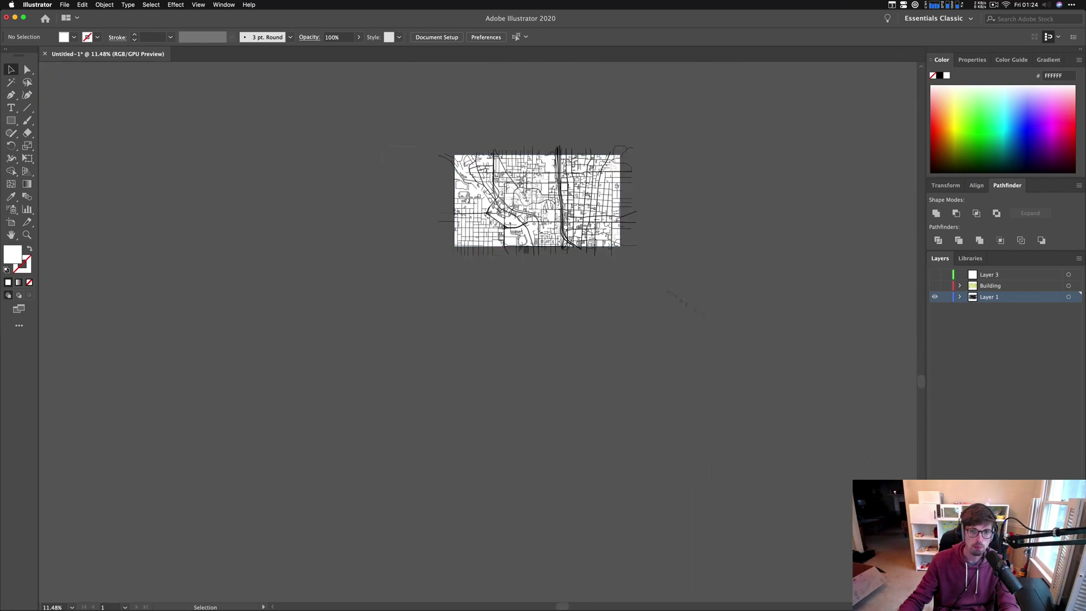
Marquee-select all the road paths and unite them in Pathfinder.
left_click_drag(382, 148, 617, 266)
scroll(616, 265, "up", 3)
scroll(614, 263, "up", 10)
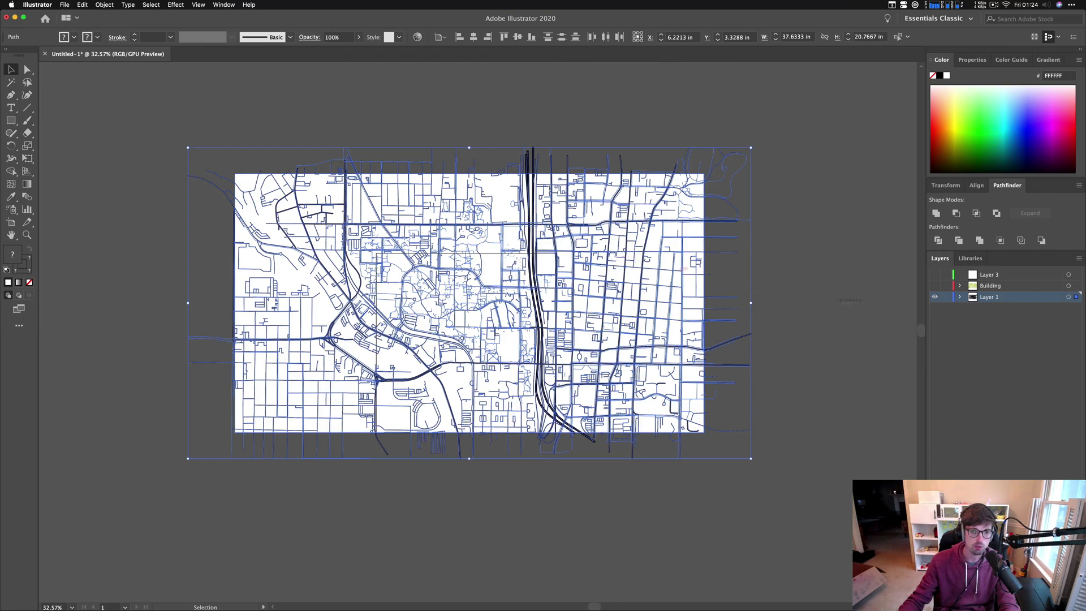
left_click(936, 213)
Check the merged road group, then turn the Building layer back on.
scroll(707, 264, "up", 10)
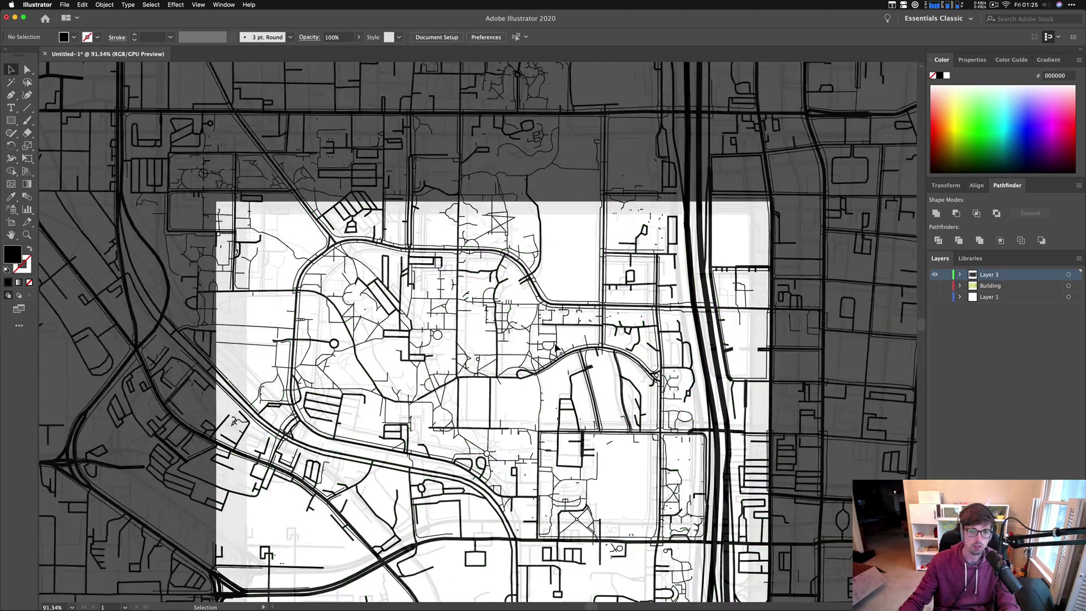
key("super+shift+a")
left_click(707, 264)
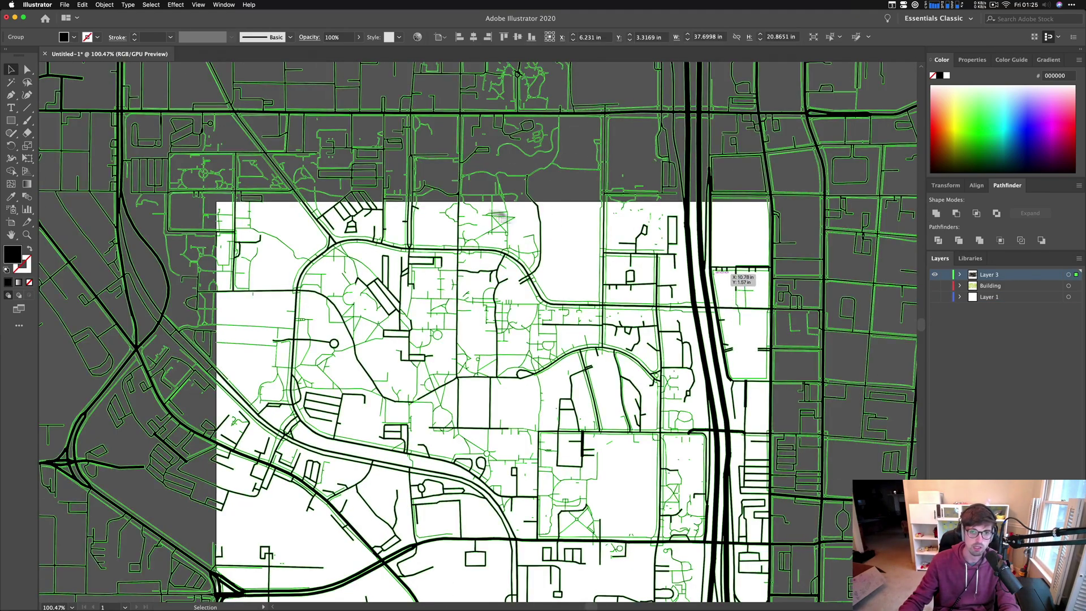
scroll(548, 330, "up", 8)
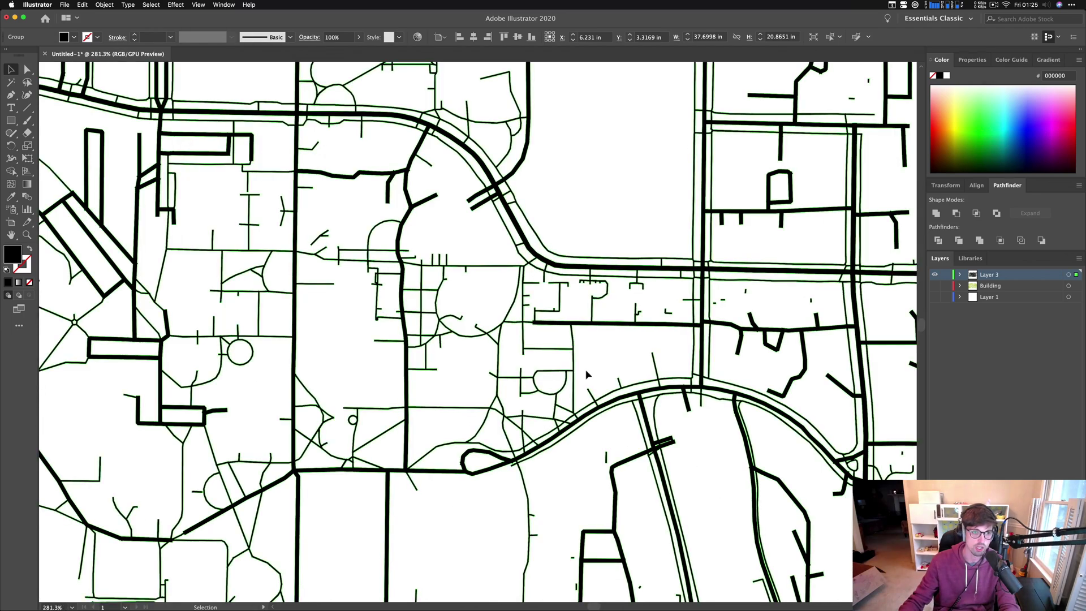
scroll(548, 331, "down", 10)
left_click(656, 111)
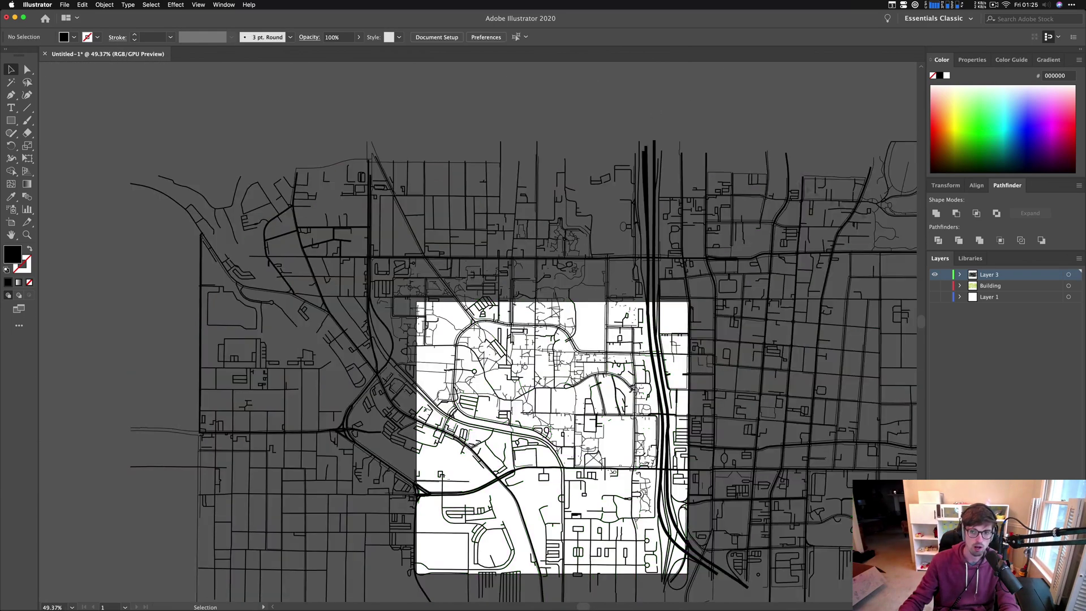
left_click(934, 285)
Draw a red square over the campus and clip all artwork to it with a clipping mask.
scroll(792, 337, "up", 2)
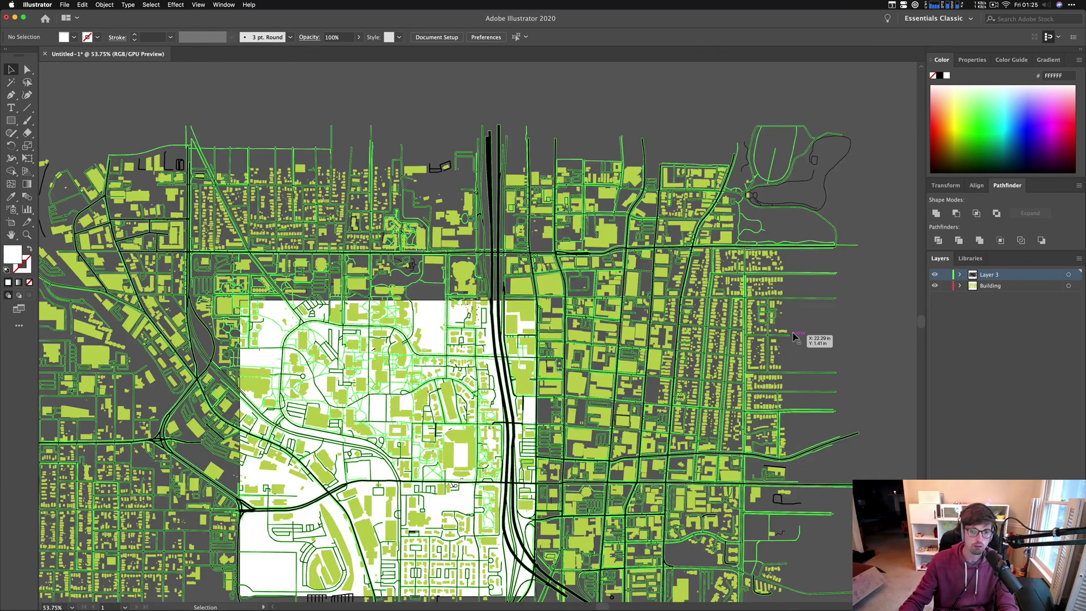
scroll(571, 410, "up", 5)
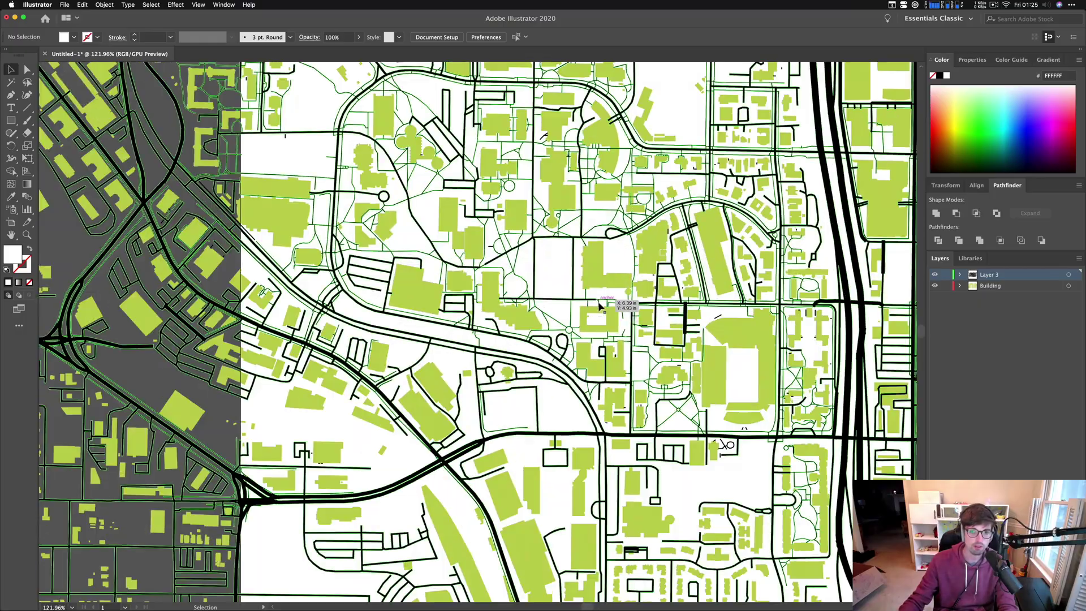
scroll(572, 409, "down", 3)
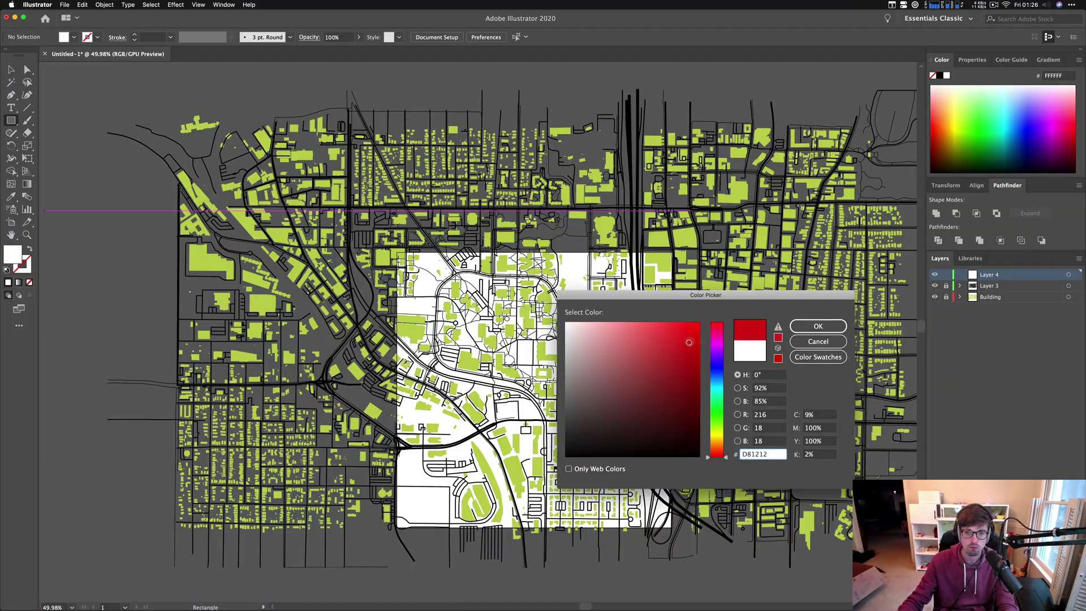
key("Return")
left_click_drag(398, 253, 672, 527)
key("super+a")
key("super+0")
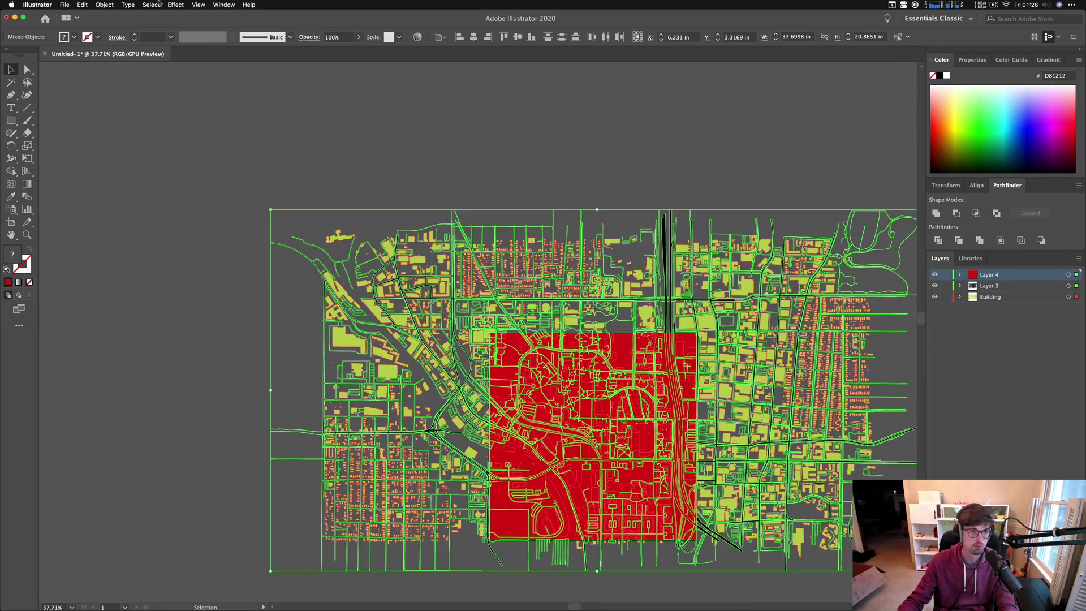
left_click(151, 5)
mouse_move(134, 271)
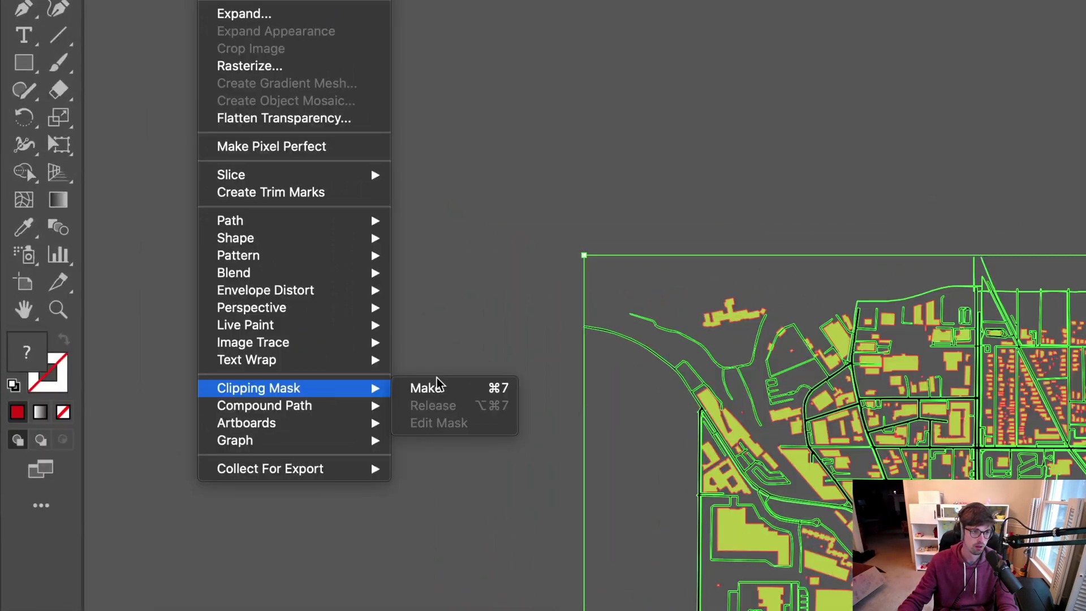
left_click(199, 270)
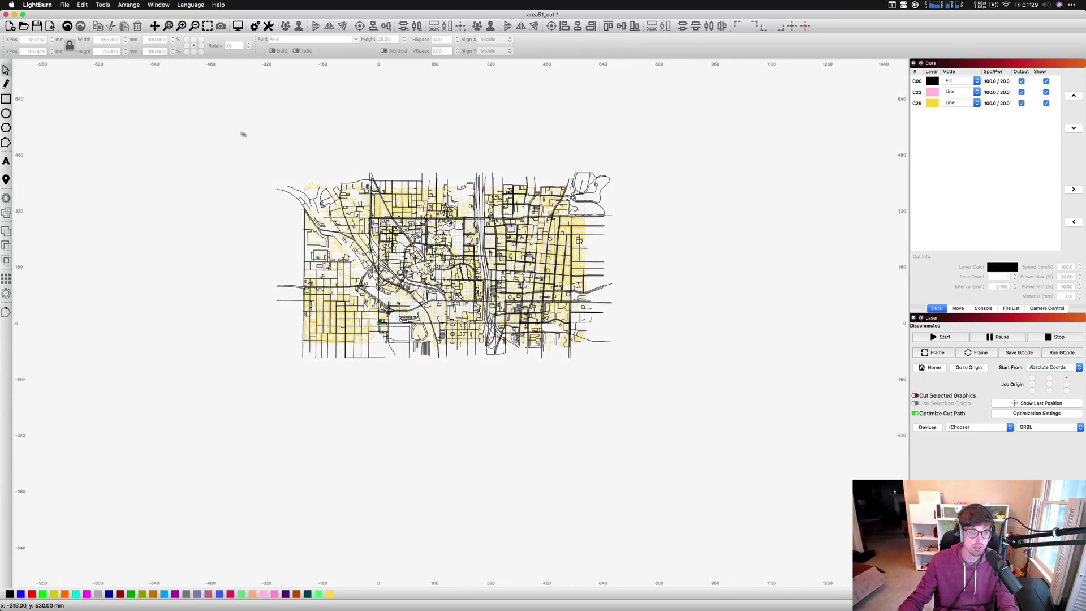
Select the old map, import Atlanta2.pdf, and move it up onto the bed.
left_click_drag(235, 128, 738, 416)
scroll(484, 305, "up", 5)
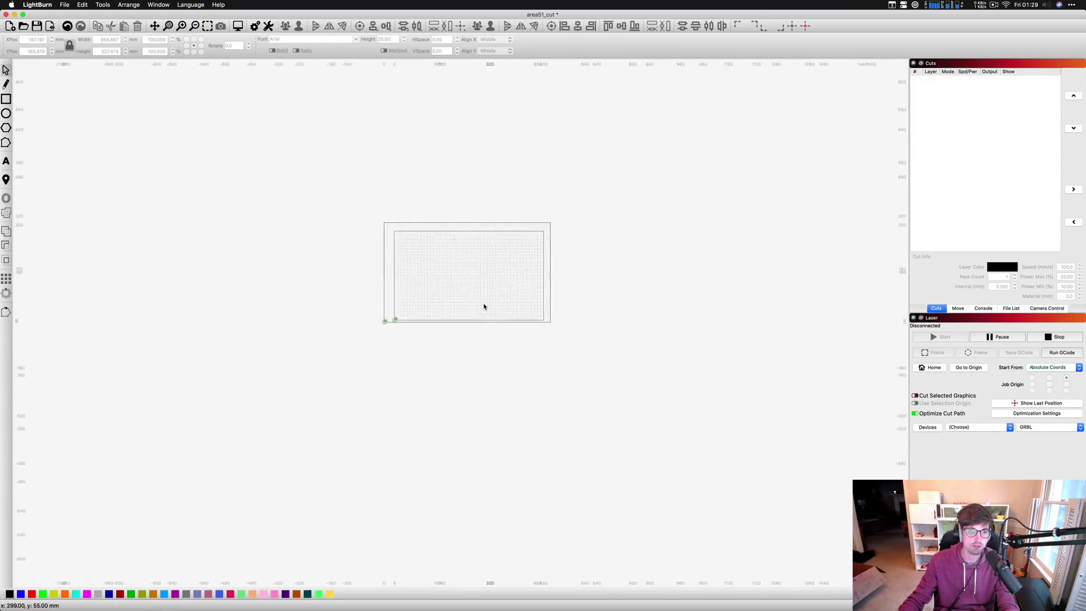
left_click(66, 4)
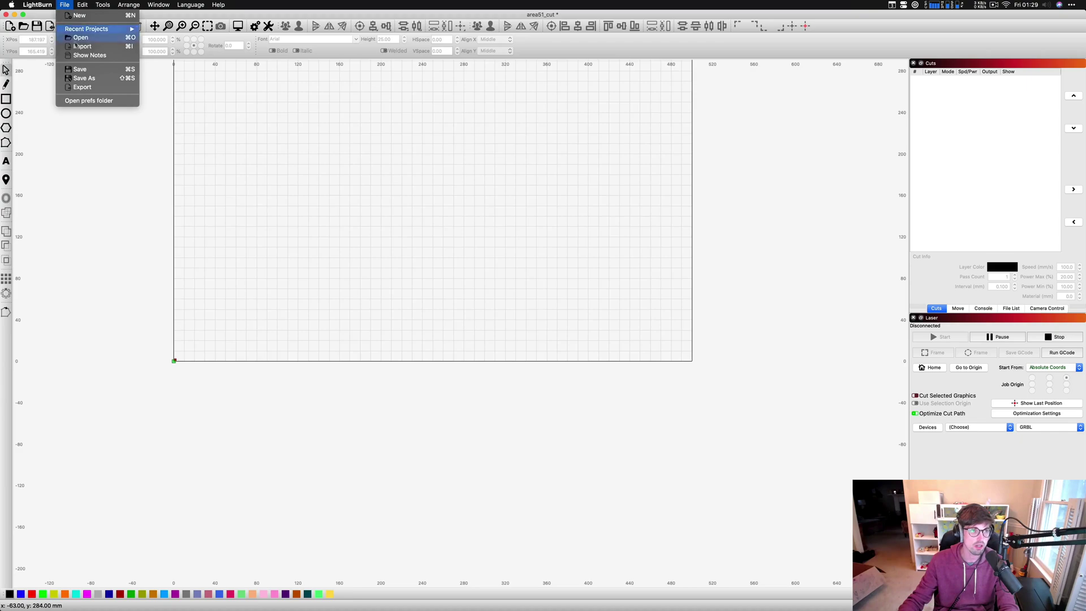
left_click(82, 46)
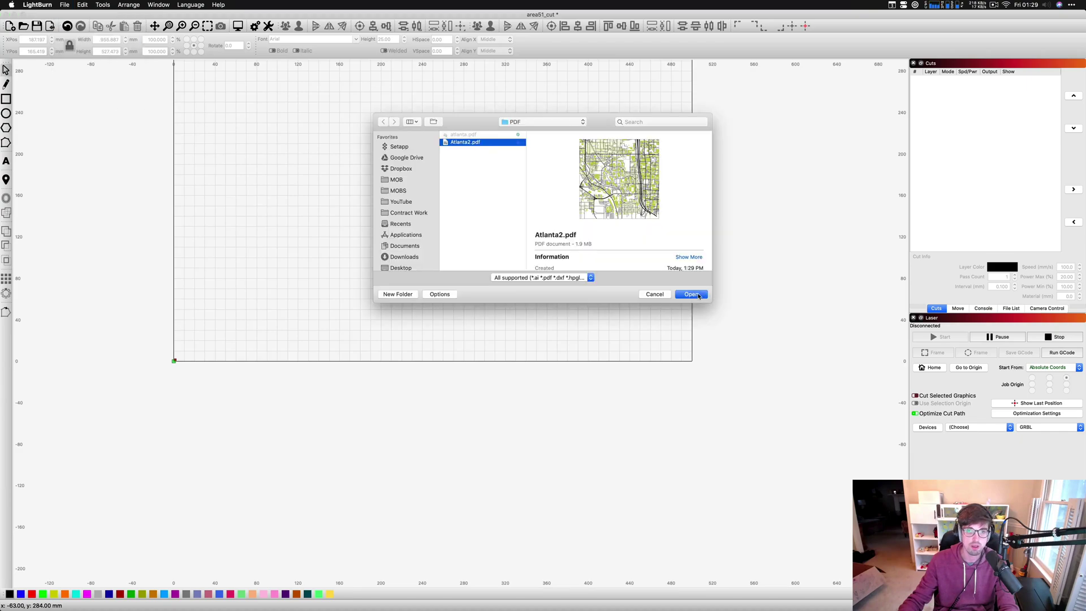
left_click(688, 293)
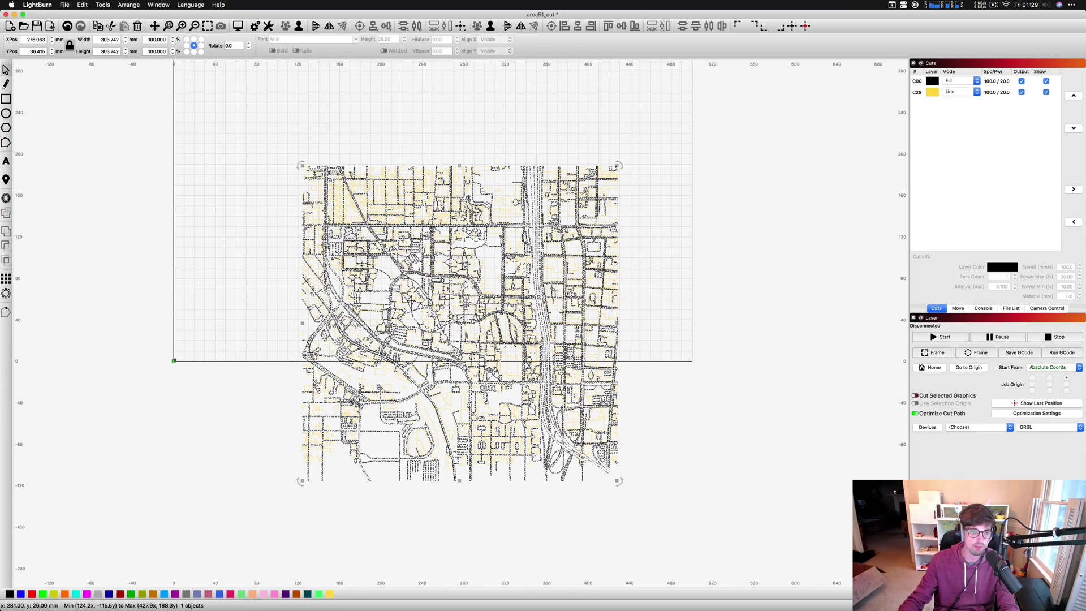
left_click_drag(527, 293, 506, 180)
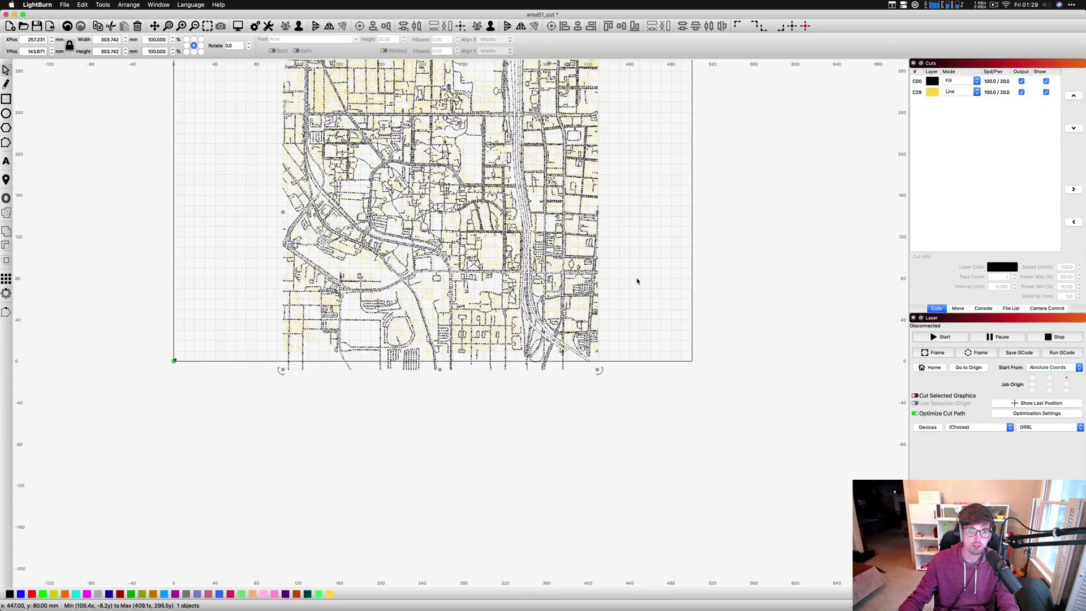
Deselect the imported map and zoom around to check its placement on the bed.
scroll(637, 279, "down", 1)
scroll(625, 256, "up", 5)
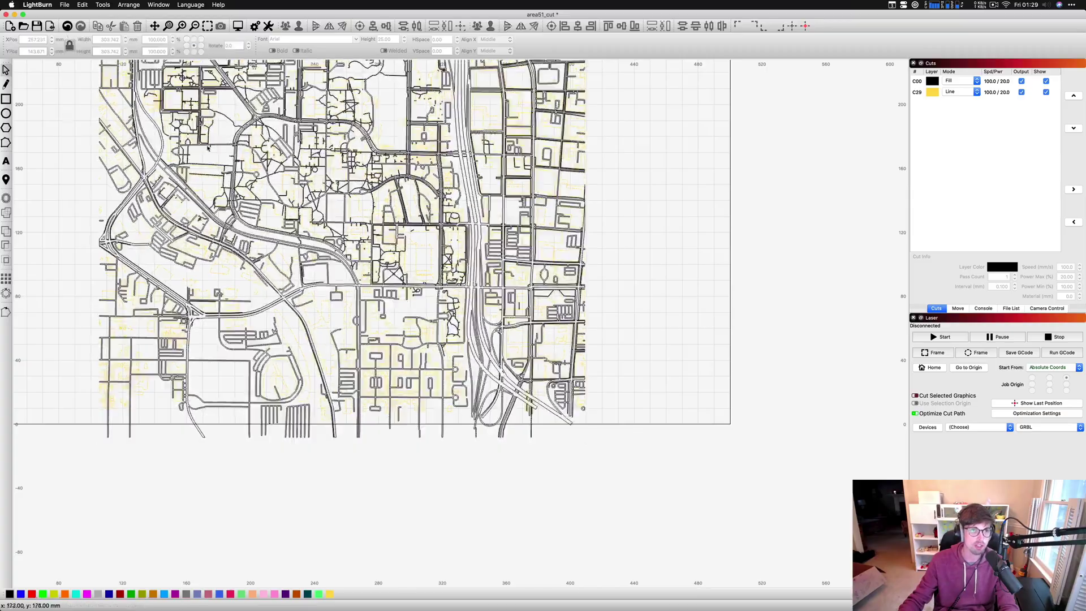
key("Escape")
scroll(238, 211, "up", 5)
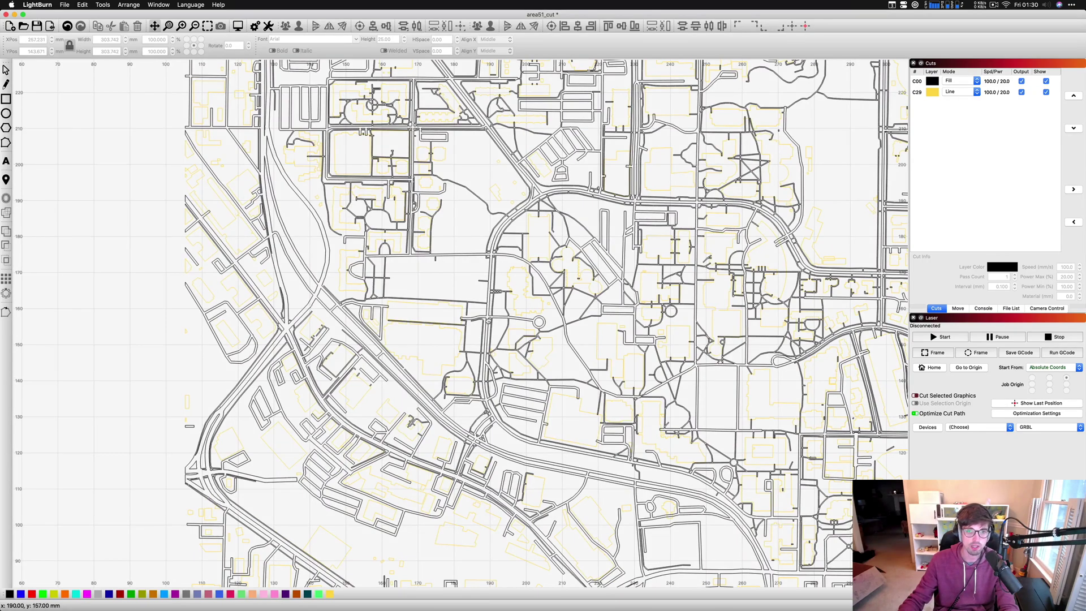
scroll(490, 319, "down", 5)
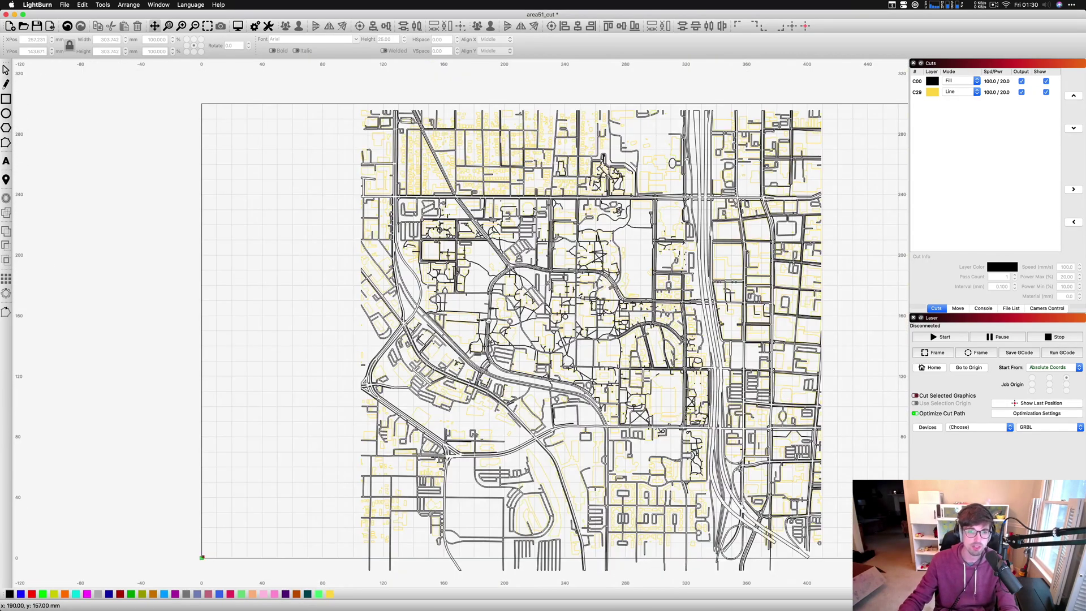
scroll(402, 232, "up", 5)
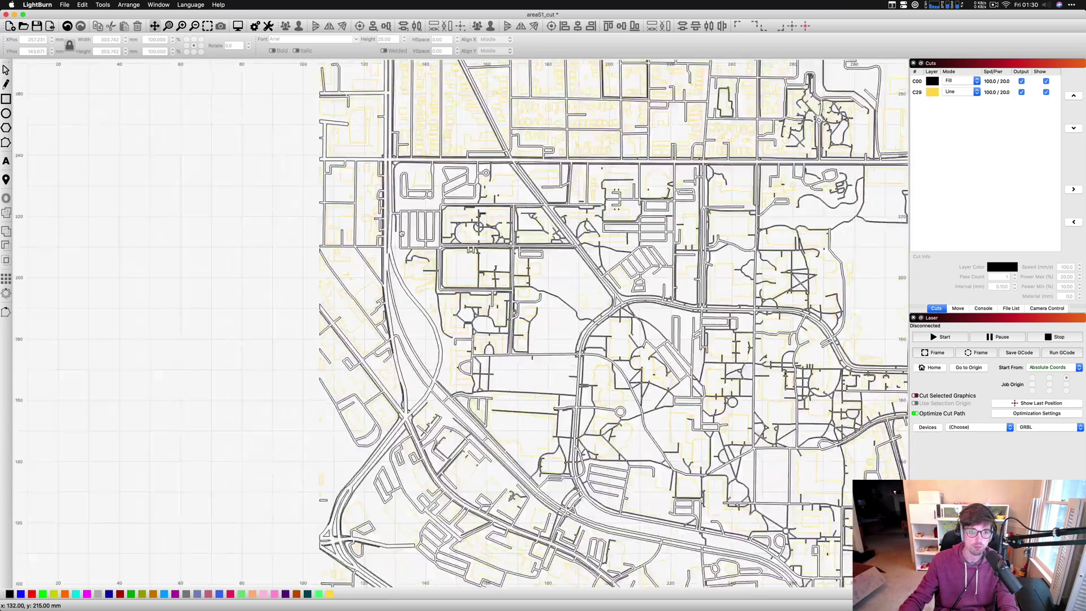
scroll(402, 233, "up", 3)
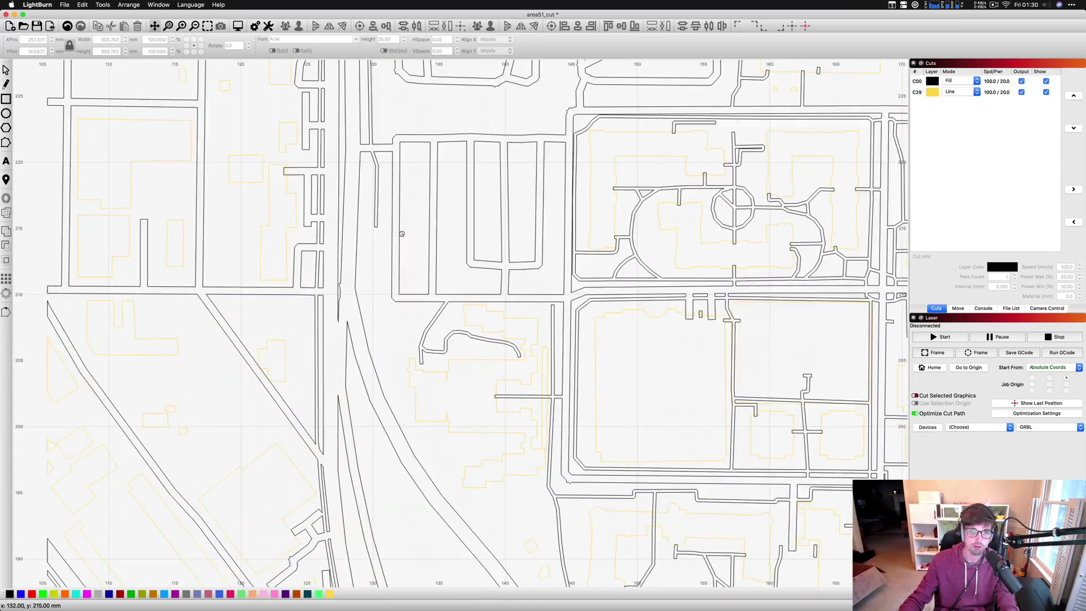
scroll(402, 233, "down", 10)
scroll(402, 232, "up", 5)
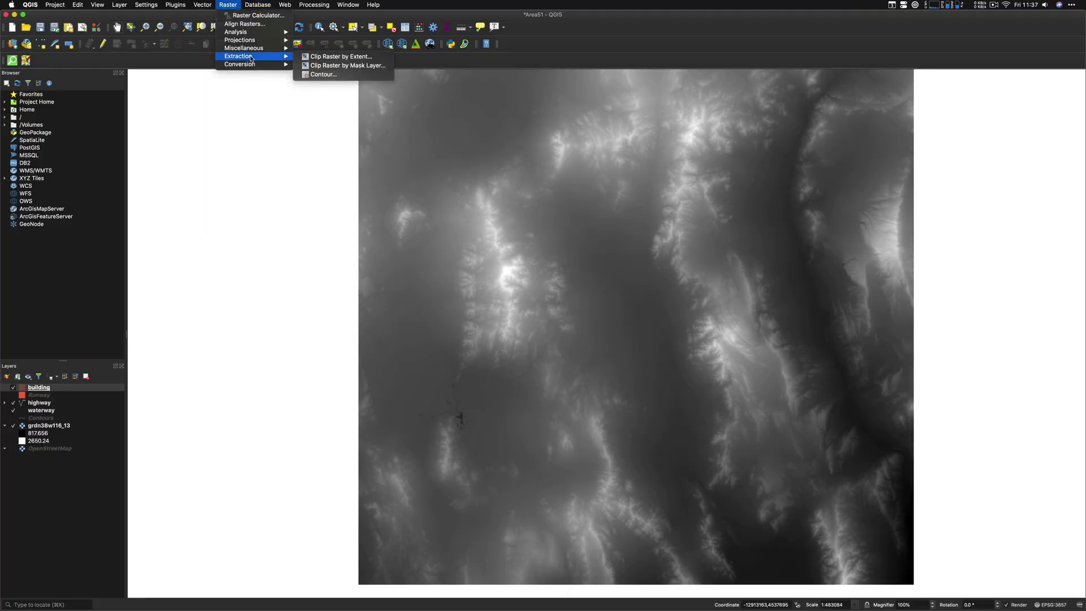
Open the raster Contour tool for the Area51 elevation raster.
left_click(325, 73)
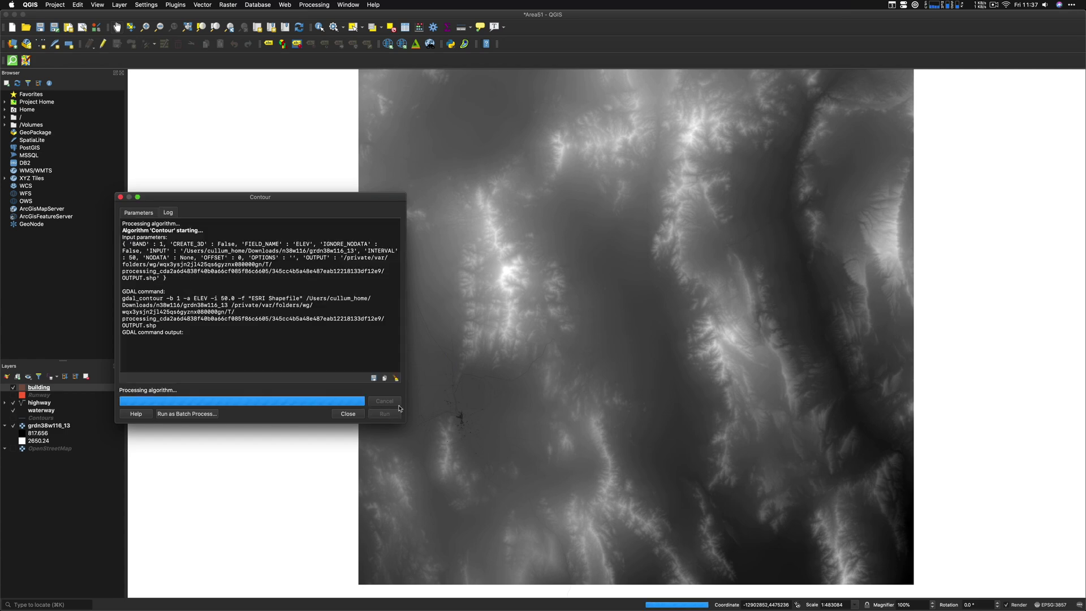
Hide the grdn38w116_13 elevation raster and centre the map on the town's contour lines.
left_click(13, 433)
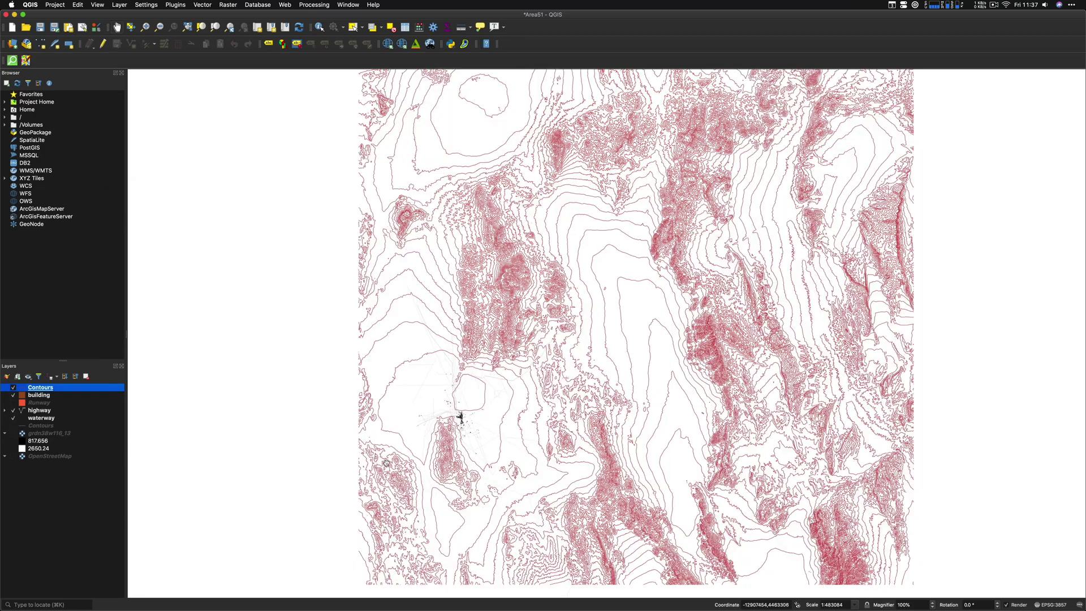
scroll(460, 419, "up", 4)
left_click_drag(741, 267, 601, 330)
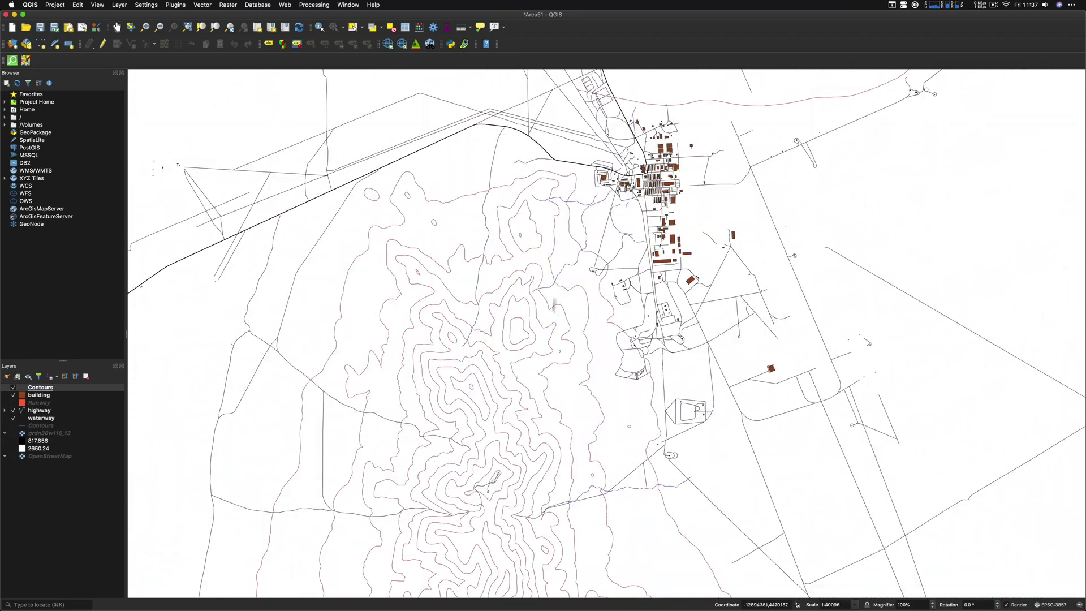